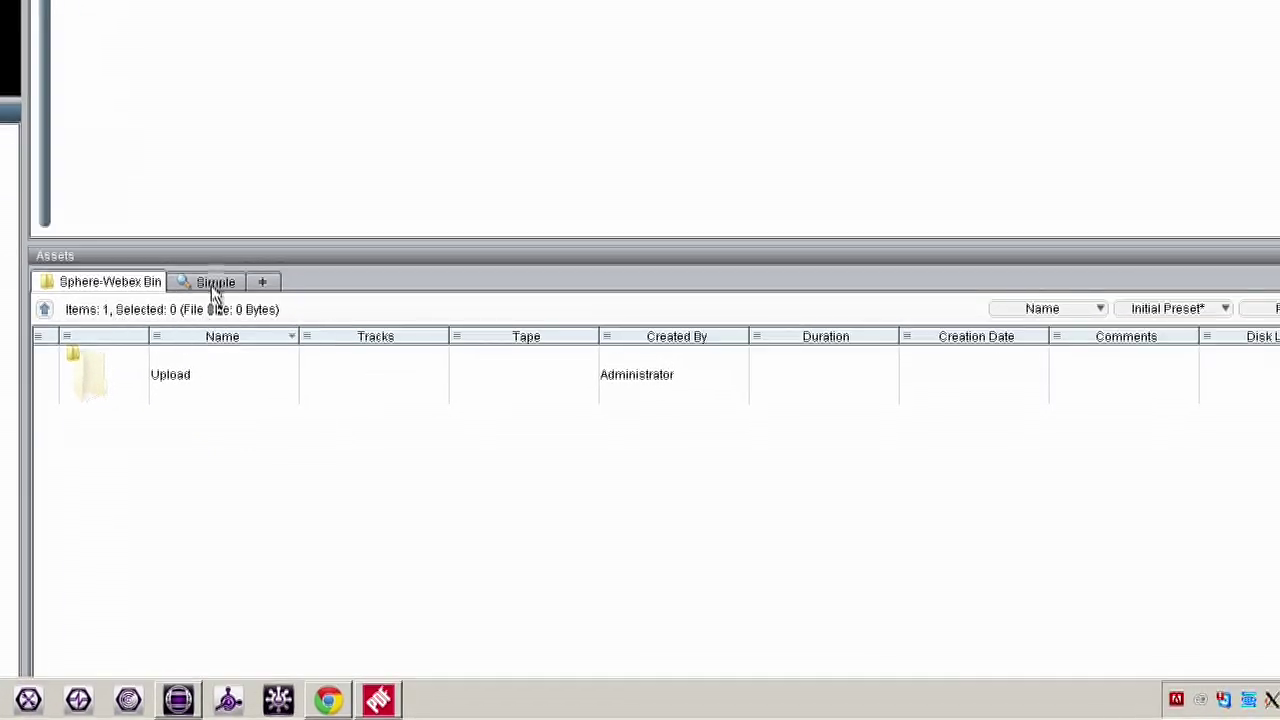
- Show the Simple search form and keep its defaults: All types, Modified Last week, Video Ignore
{"action": "left_click", "coordinate": [214, 287]}
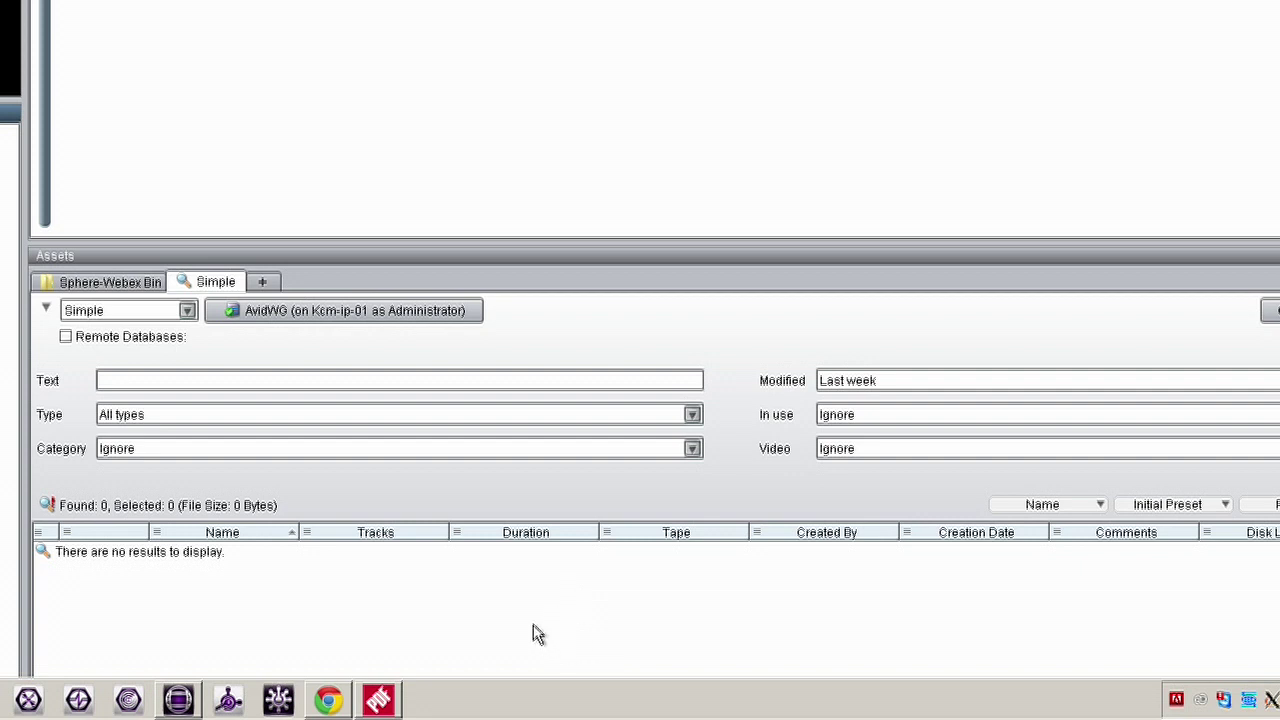
{"action": "left_click", "coordinate": [692, 414]}
{"action": "key", "text": "Escape"}
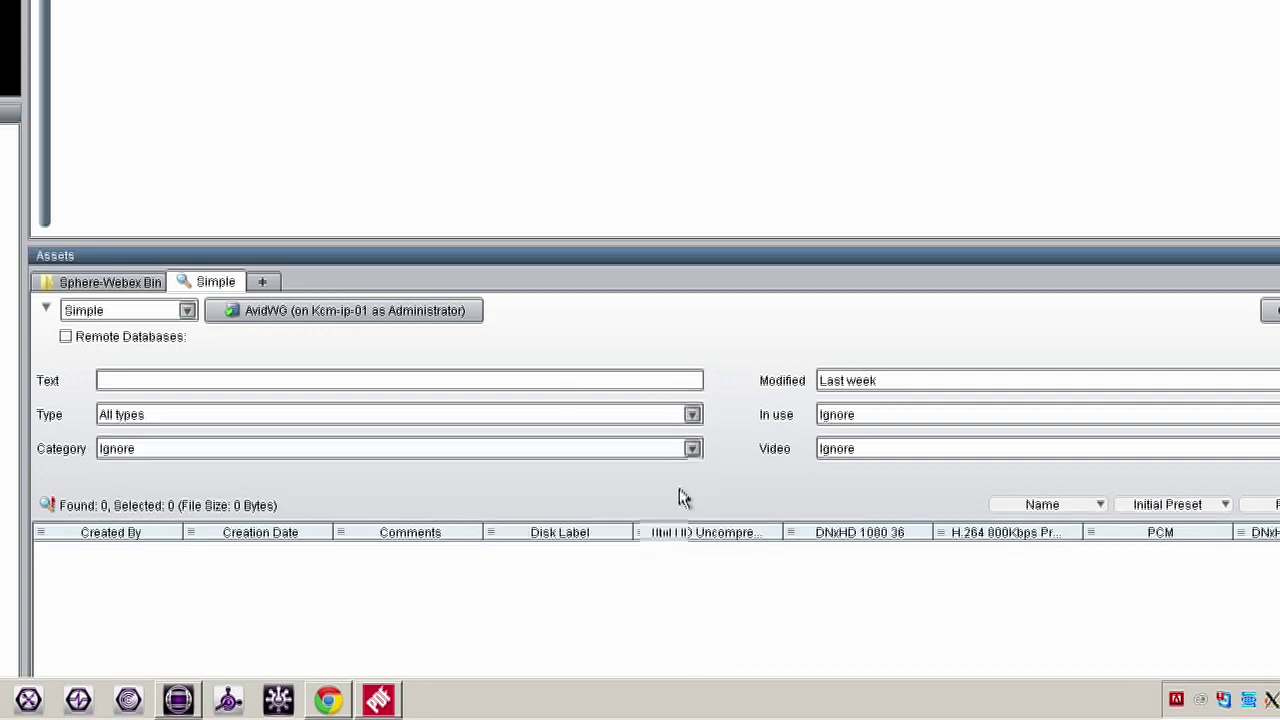
{"action": "left_click", "coordinate": [682, 452]}
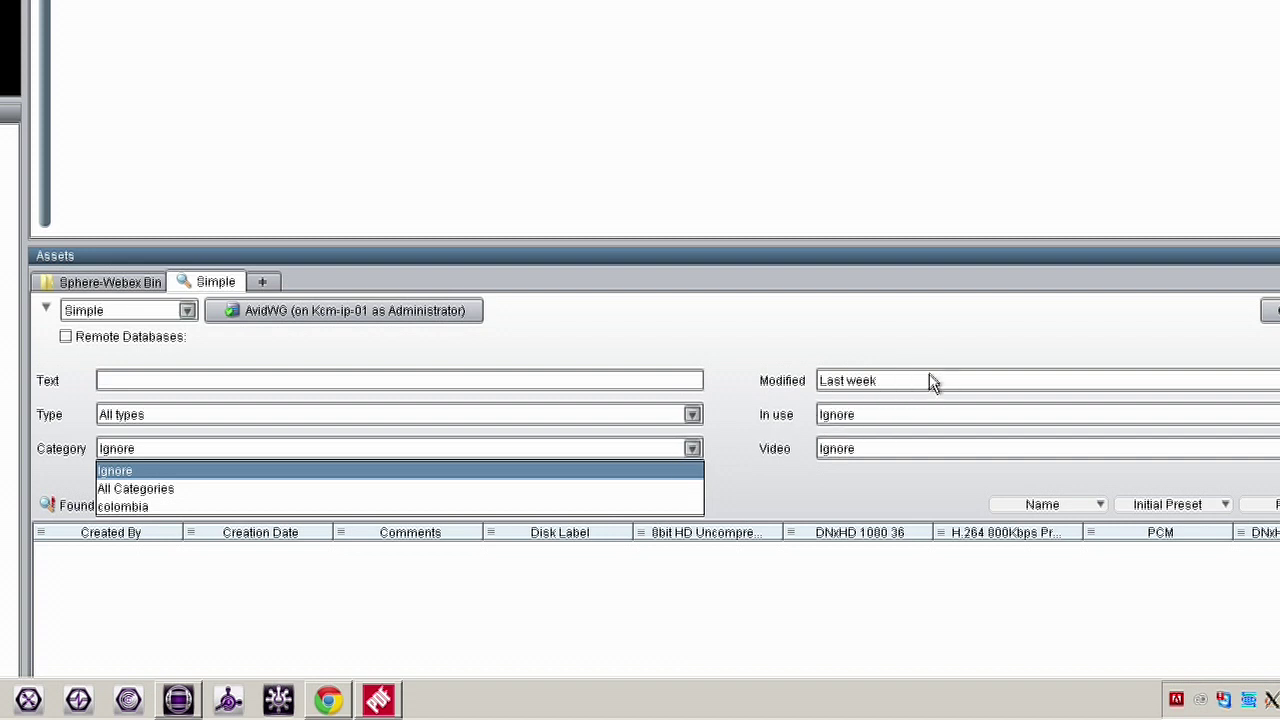
{"action": "left_click", "coordinate": [928, 378]}
{"action": "left_click", "coordinate": [977, 334]}
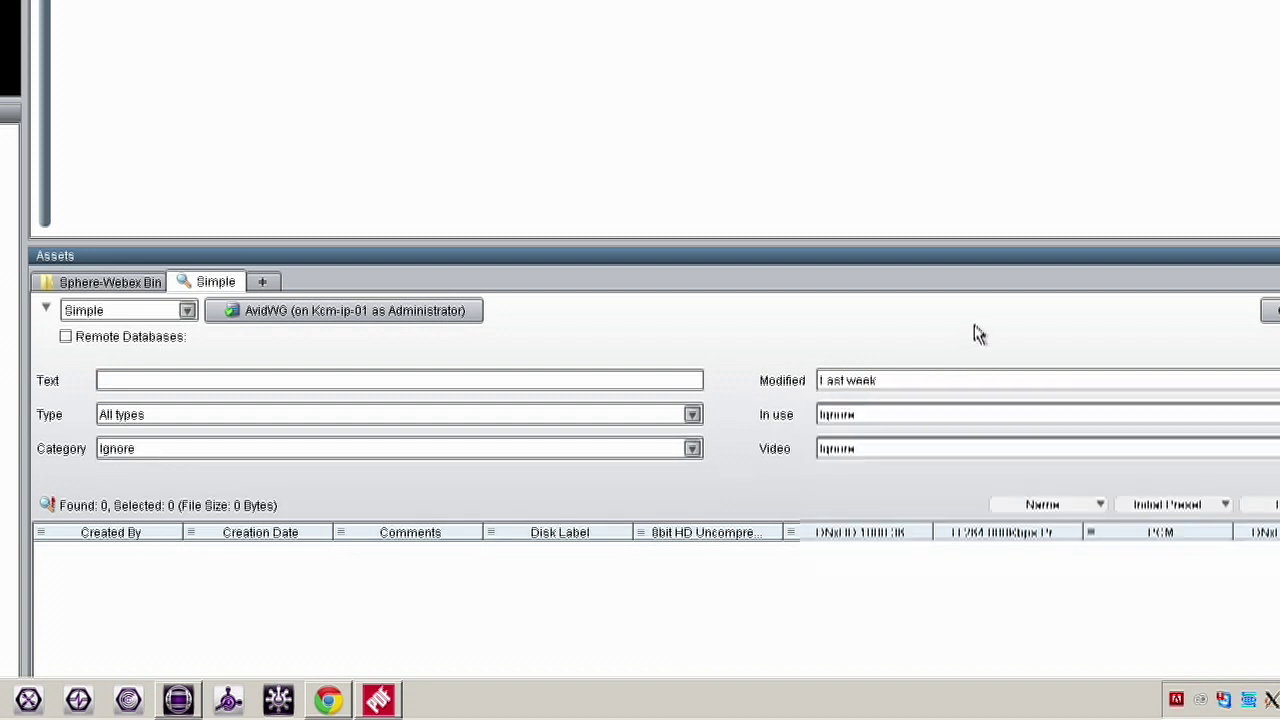
{"action": "left_click", "coordinate": [876, 452]}
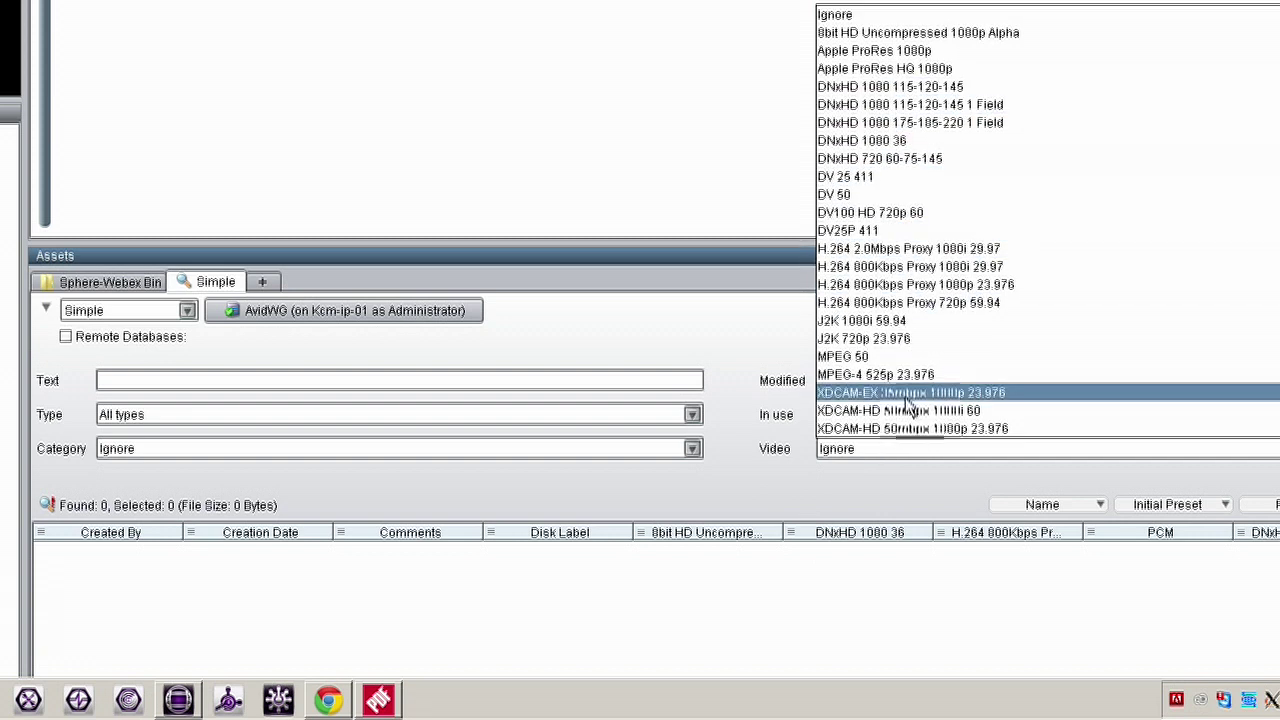
{"action": "left_click", "coordinate": [617, 340]}
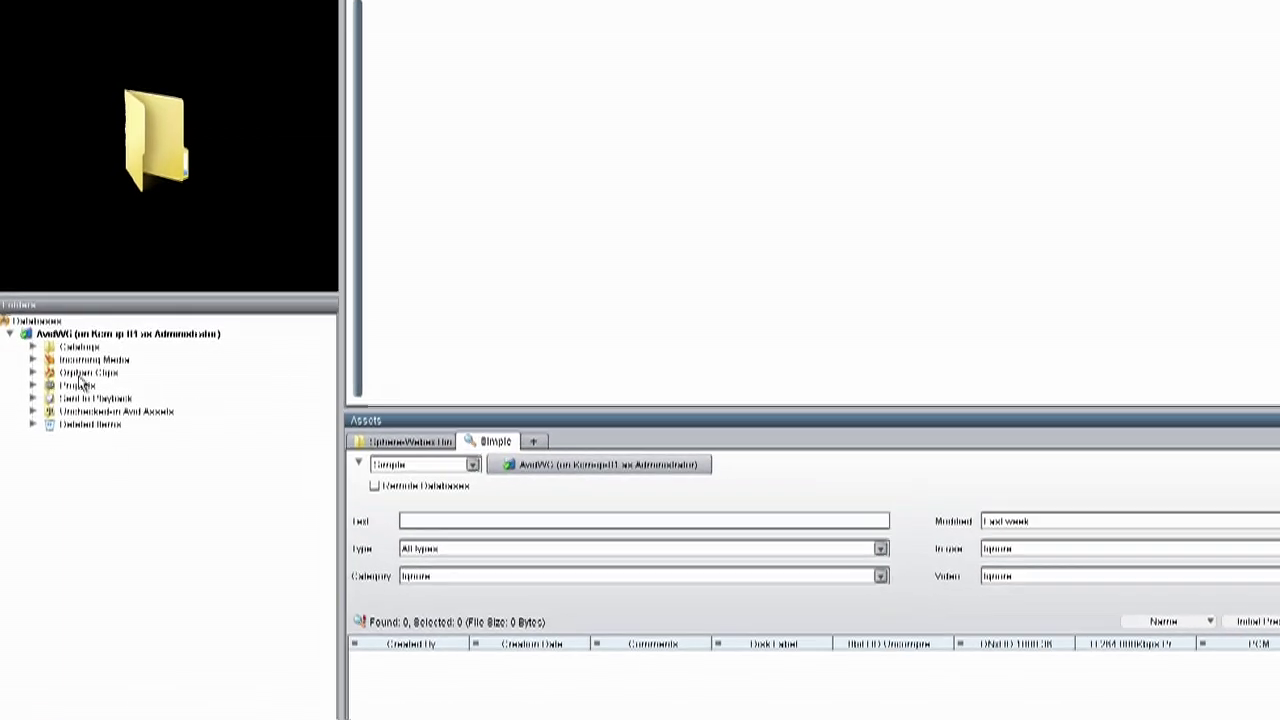
- Expand Incoming Media, RAW Media and Projects in the Folders tree
{"action": "left_click", "coordinate": [102, 361]}
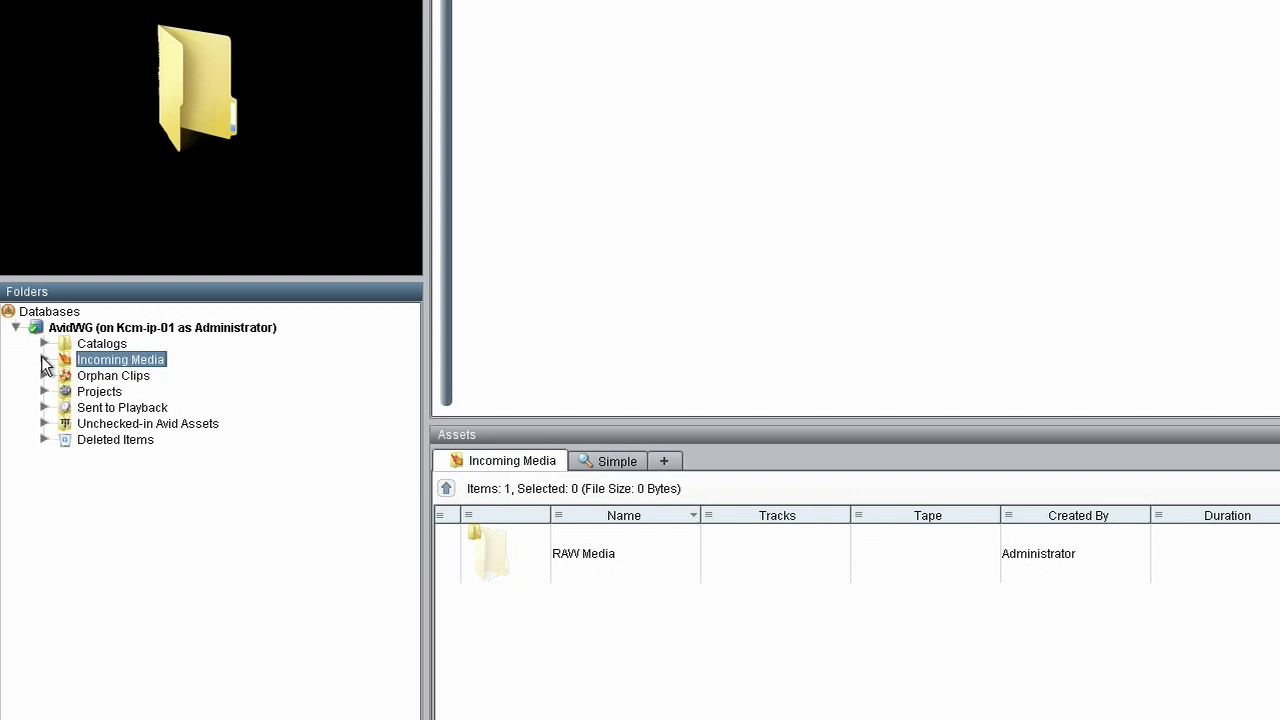
{"action": "left_click", "coordinate": [43, 359]}
{"action": "left_click", "coordinate": [73, 376]}
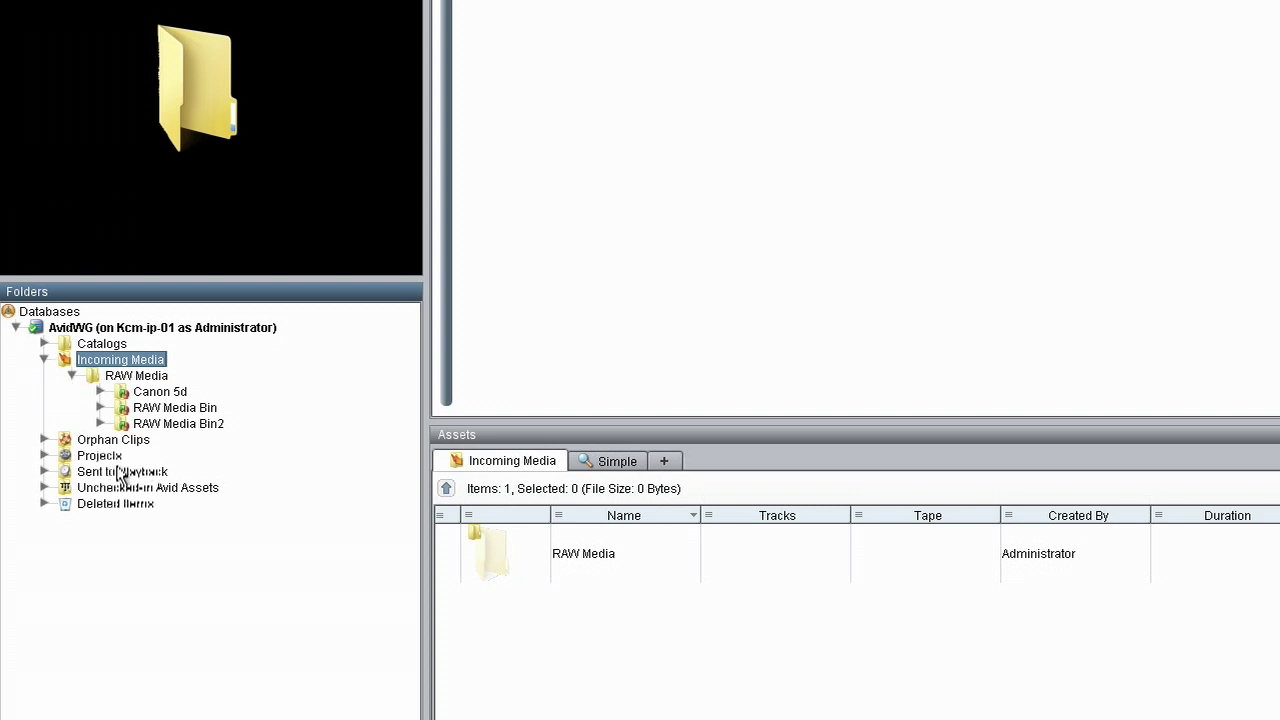
{"action": "left_click", "coordinate": [44, 456]}
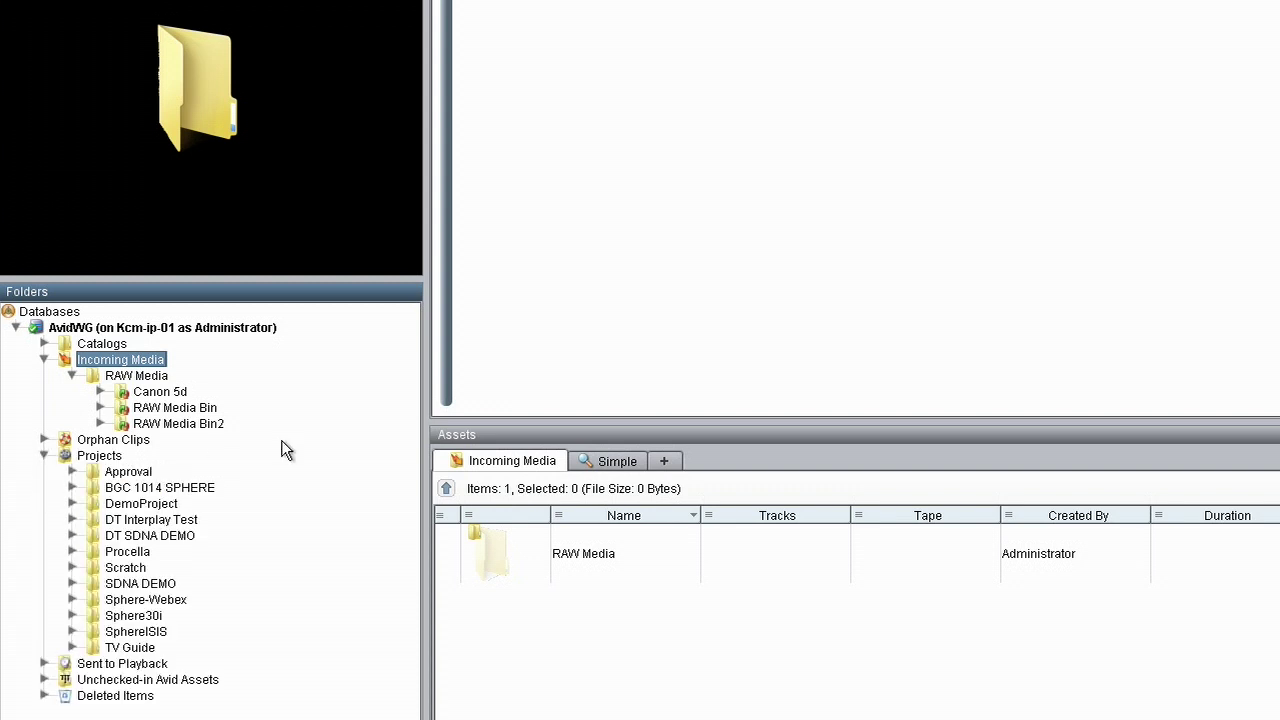
- Expand Sphere-Webex, browse its Bin and OfficeChase folders, then return to the project's contents
{"action": "left_click", "coordinate": [148, 600]}
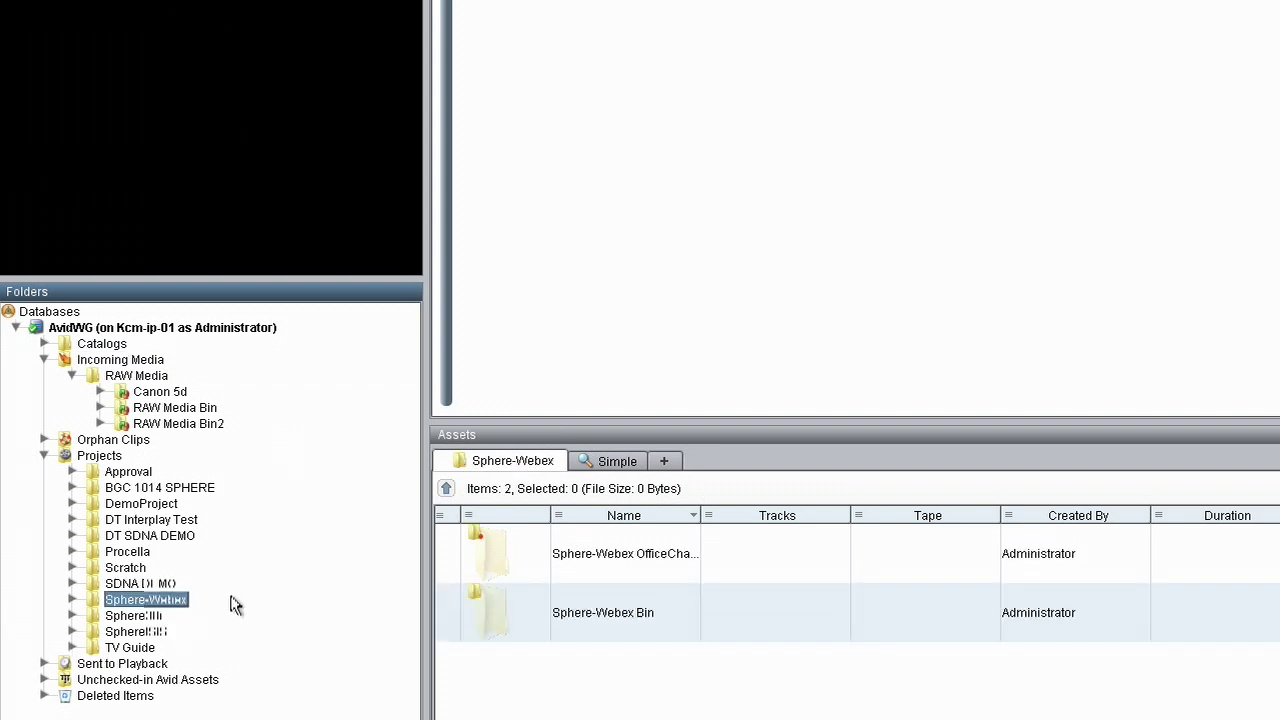
{"action": "left_click", "coordinate": [72, 600]}
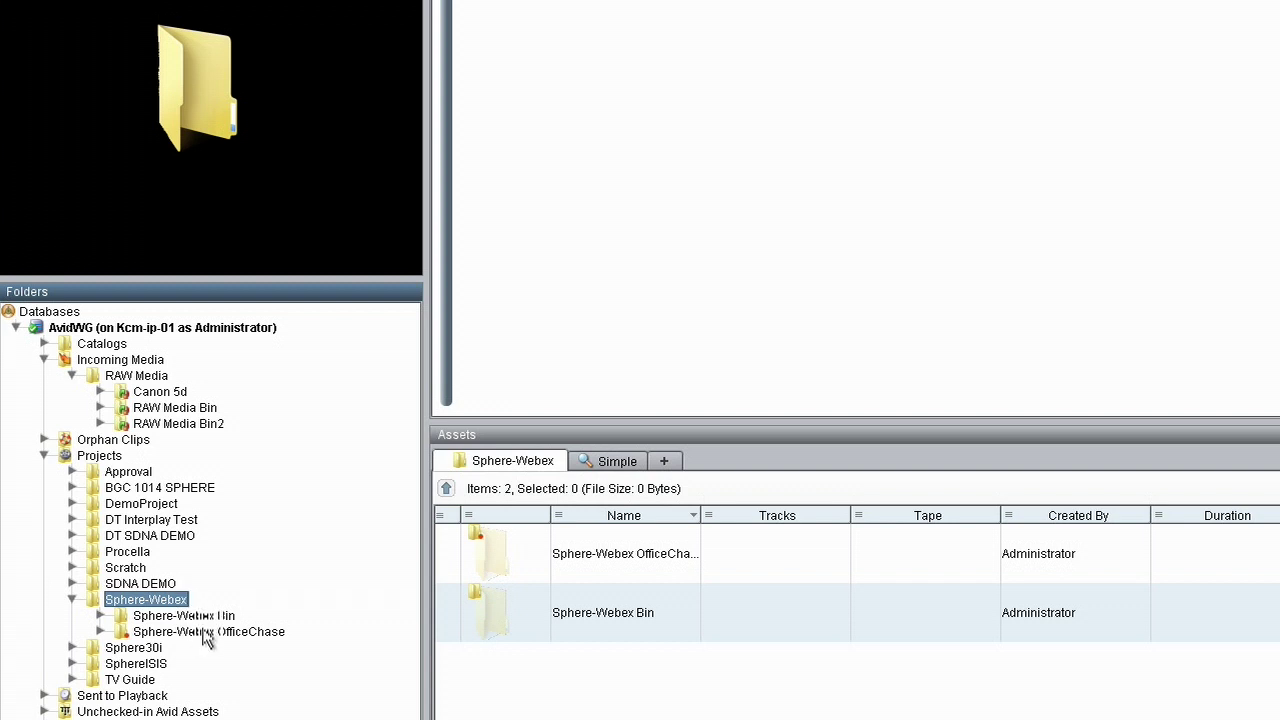
{"action": "left_click", "coordinate": [100, 615]}
{"action": "left_click", "coordinate": [100, 647]}
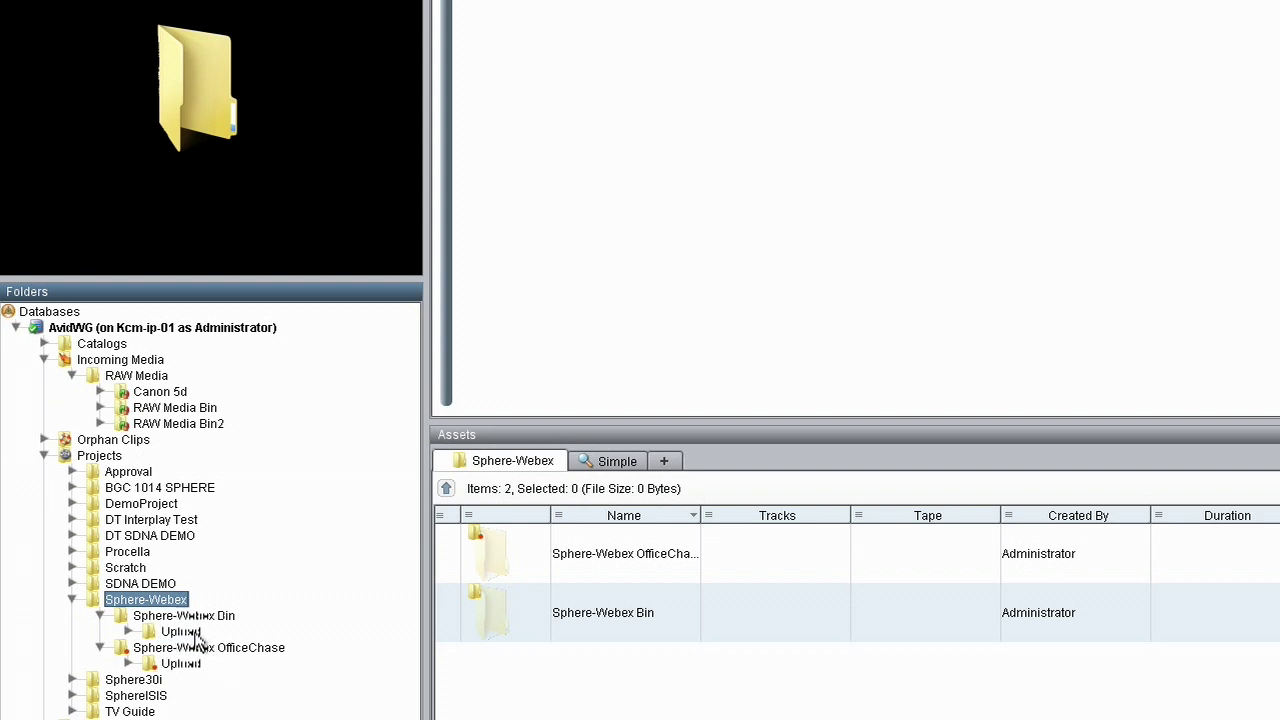
{"action": "left_click", "coordinate": [182, 617]}
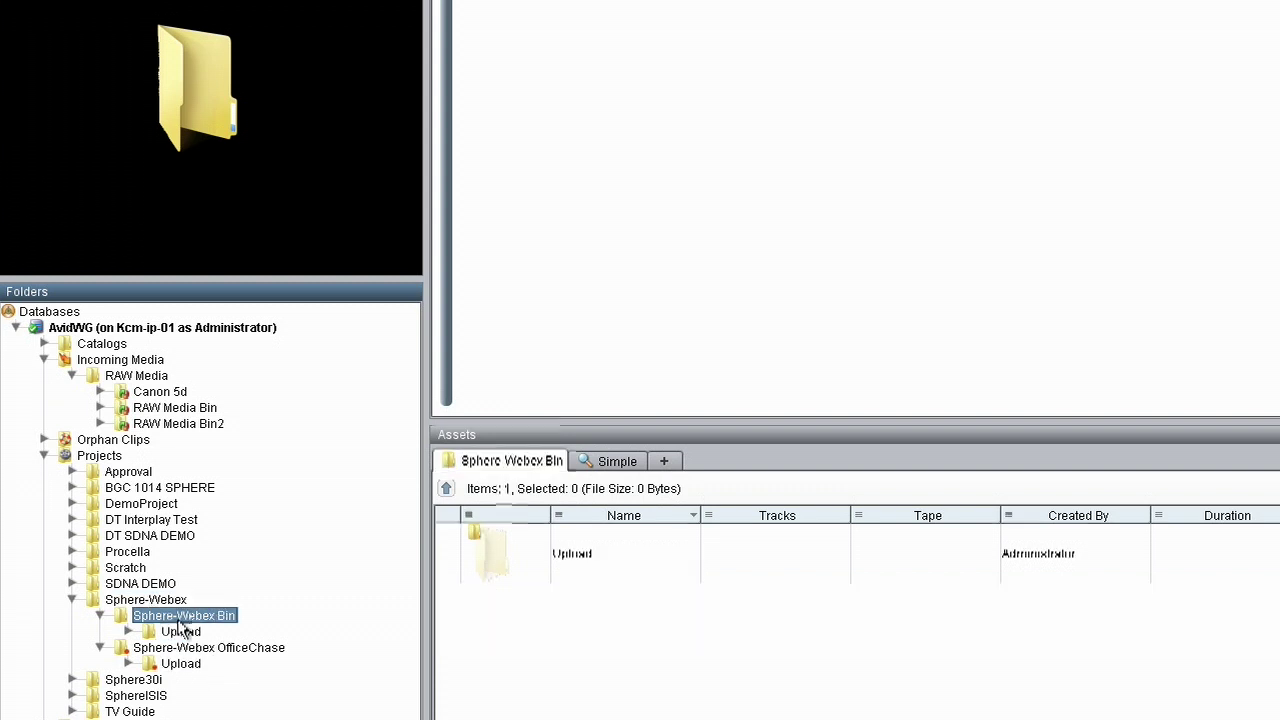
{"action": "left_click", "coordinate": [192, 648]}
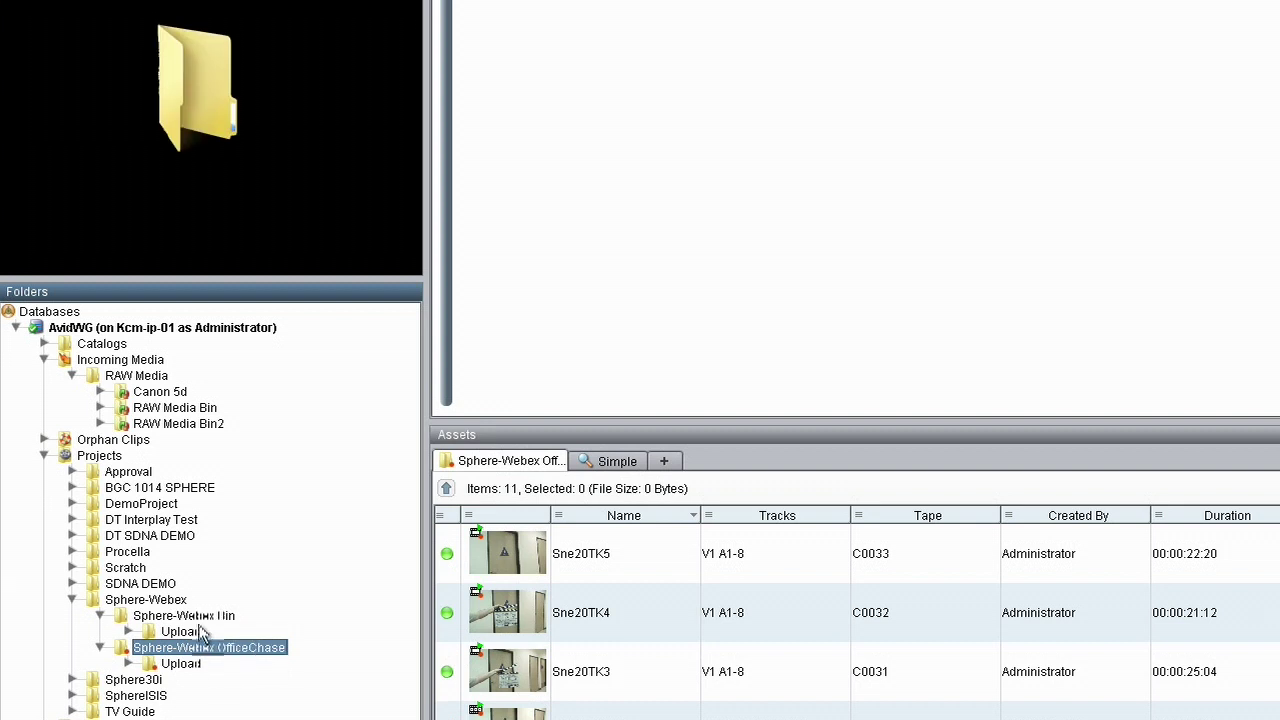
{"action": "left_click", "coordinate": [150, 600]}
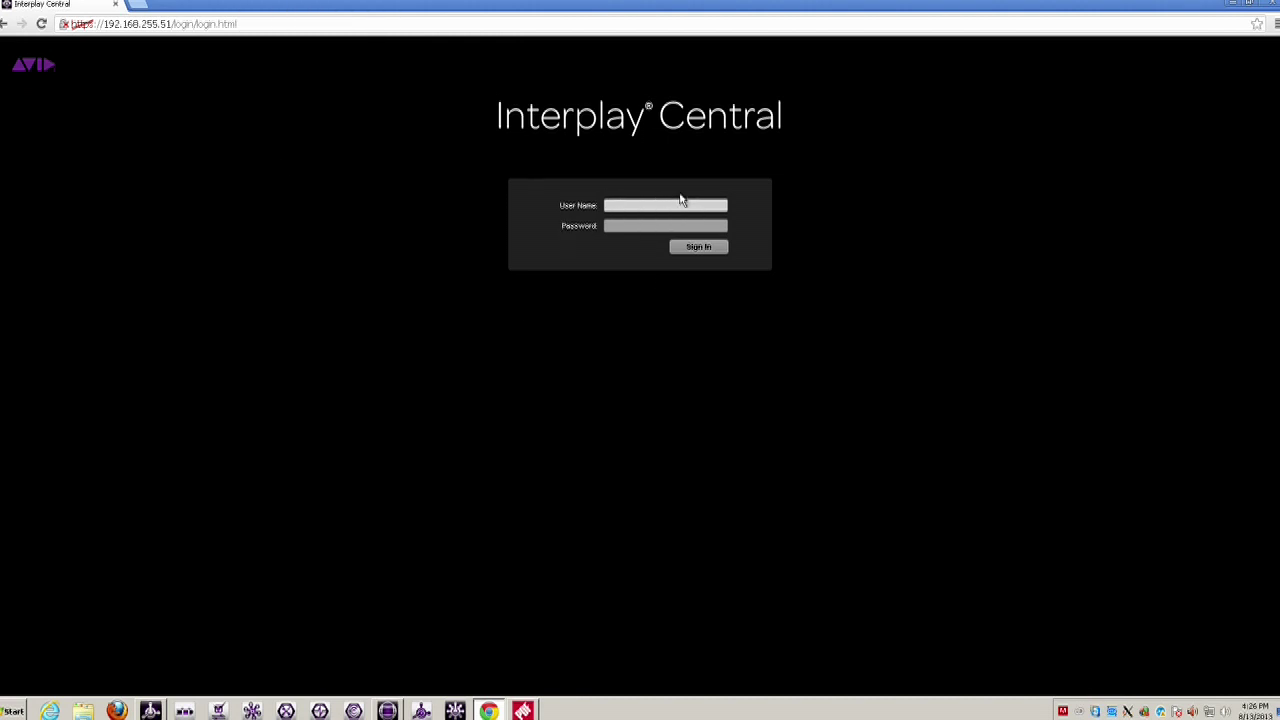
- Sign in to Interplay Central with the administrator user name and its password
{"action": "type", "text": "administrator"}
{"action": "key", "text": "Tab"}
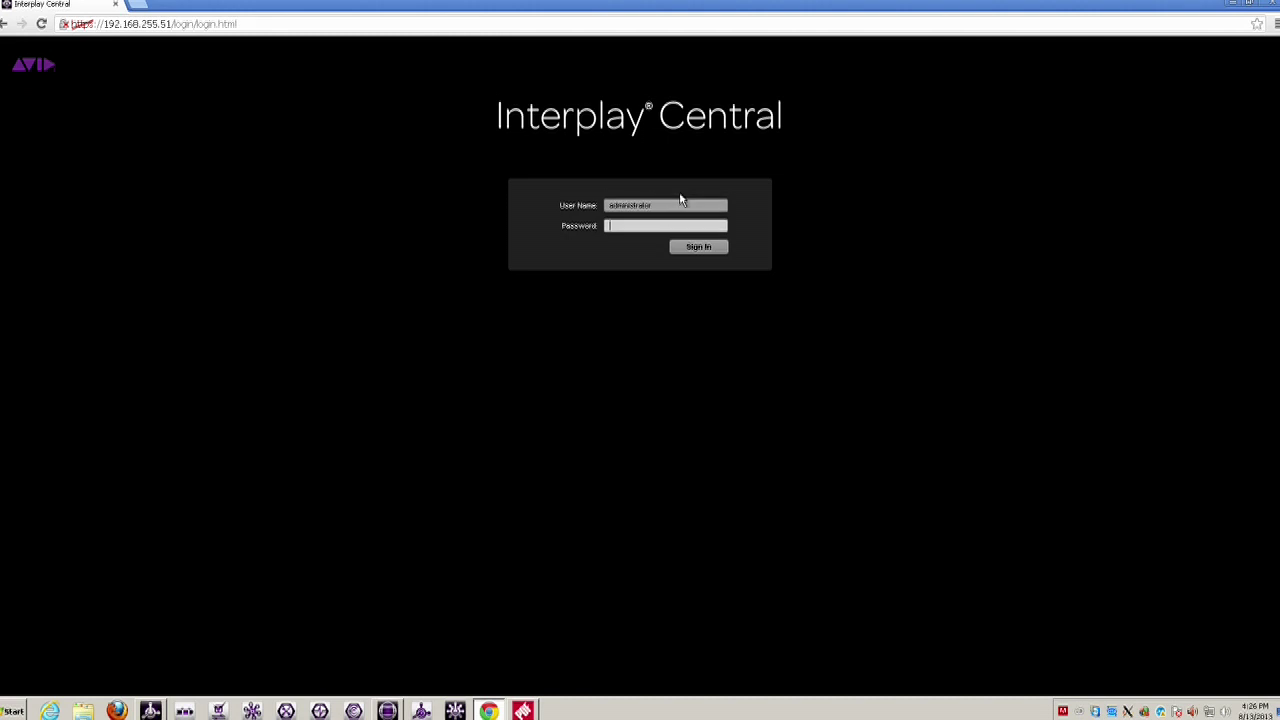
{"action": "type", "text": "Avid123"}
{"action": "key", "text": "Return"}
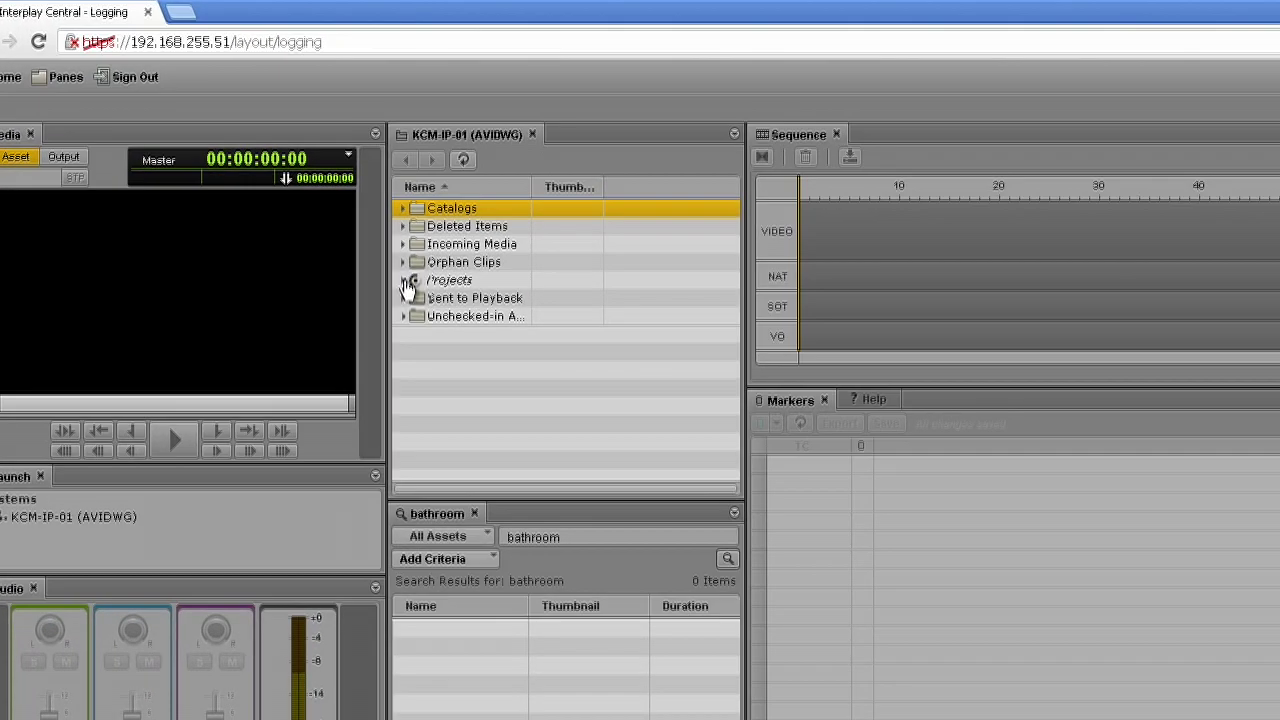
- Browse to Projects > Sphere-Webex, open the OfficeChase bin and load the OfficeChase sequence
{"action": "left_click", "coordinate": [406, 282]}
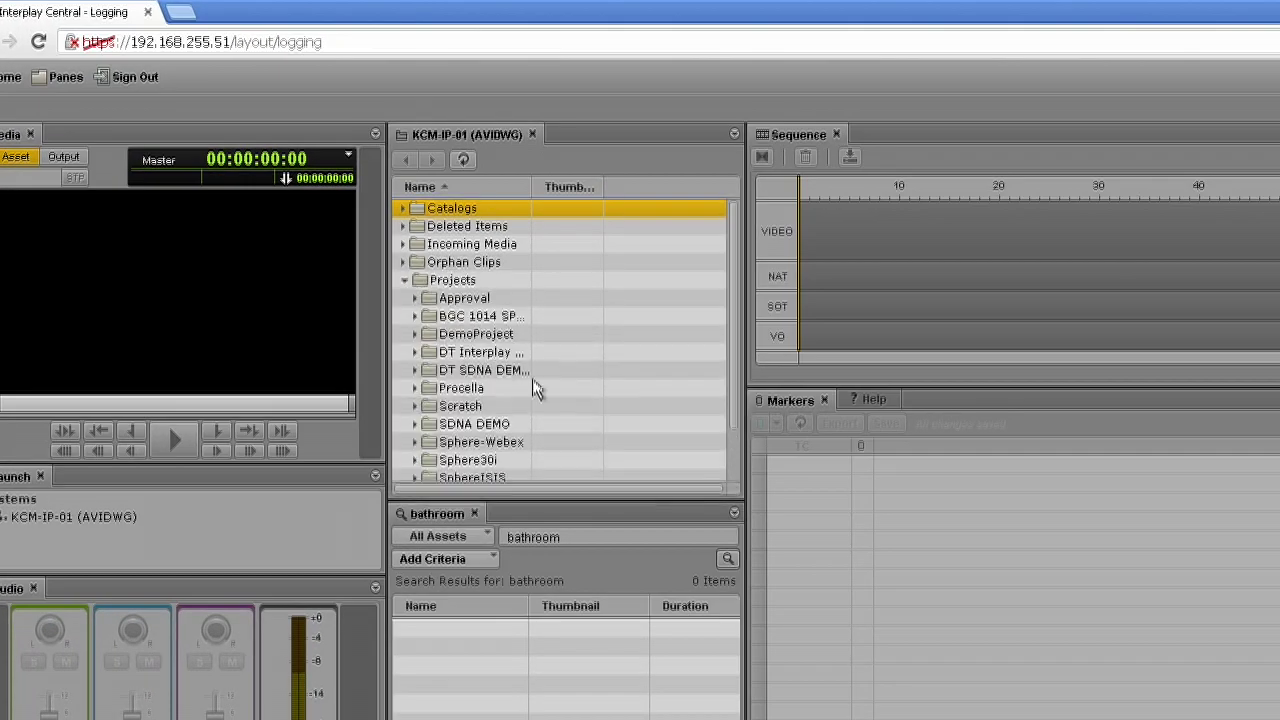
{"action": "scroll", "coordinate": [734, 337], "scroll_direction": "down", "scroll_amount": 2}
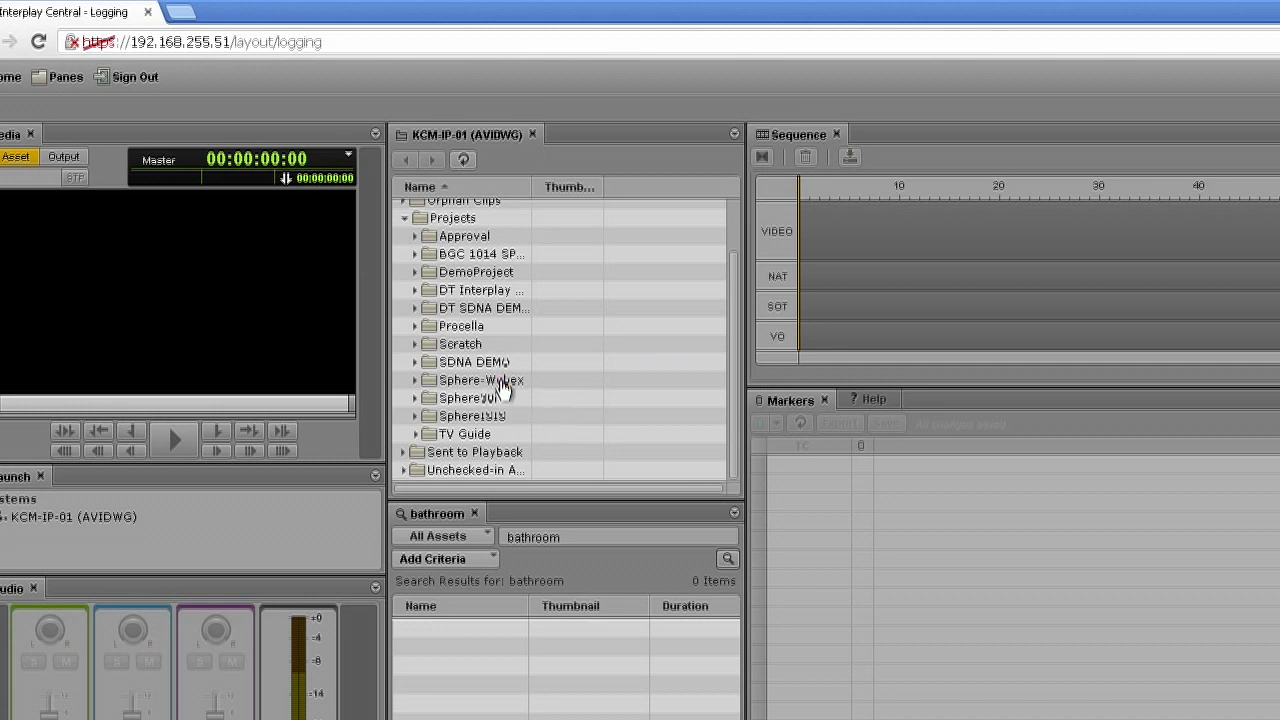
{"action": "double_click", "coordinate": [482, 381]}
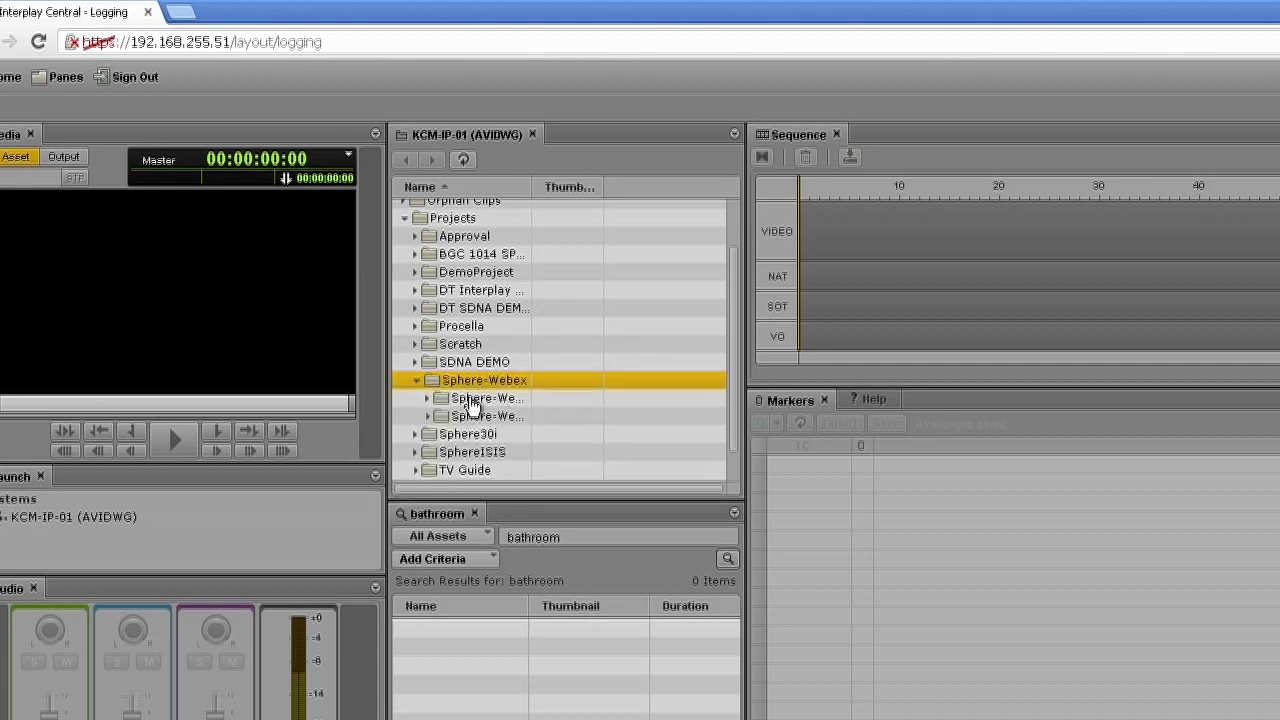
{"action": "left_click", "coordinate": [472, 398]}
{"action": "left_click", "coordinate": [428, 399]}
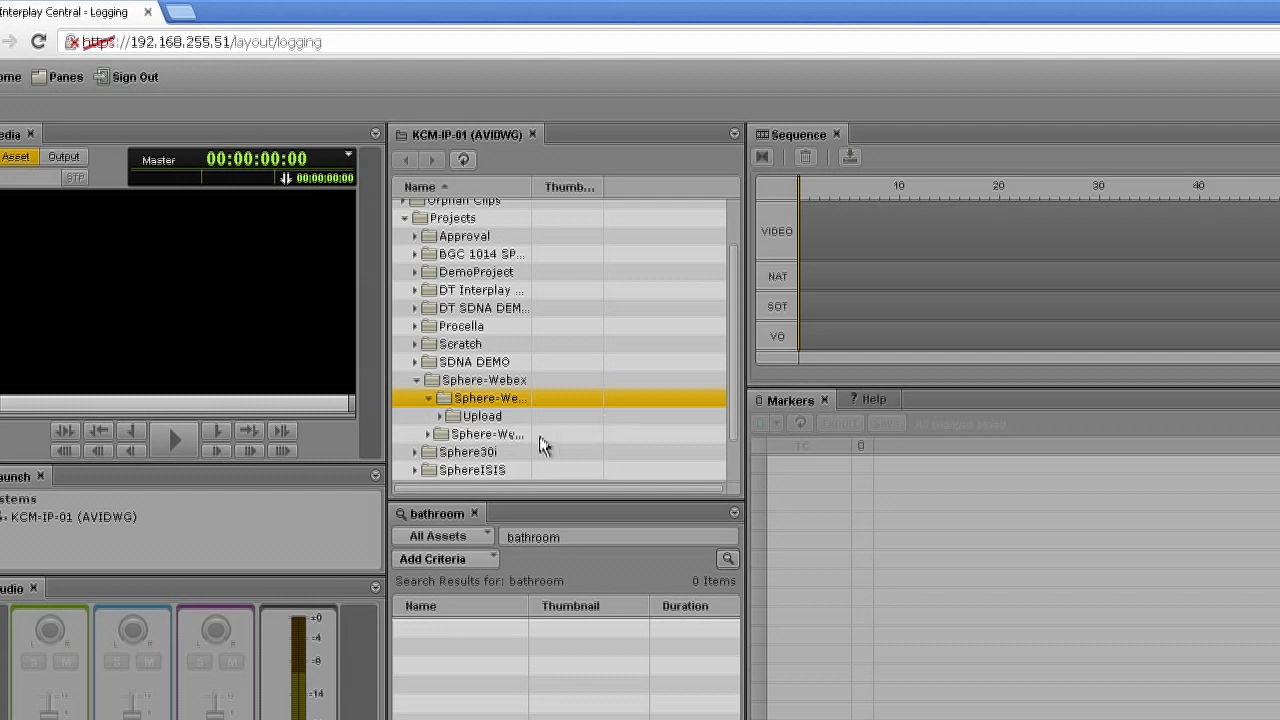
{"action": "left_click", "coordinate": [428, 434]}
{"action": "left_click_drag", "start_coordinate": [731, 288], "coordinate": [731, 375]}
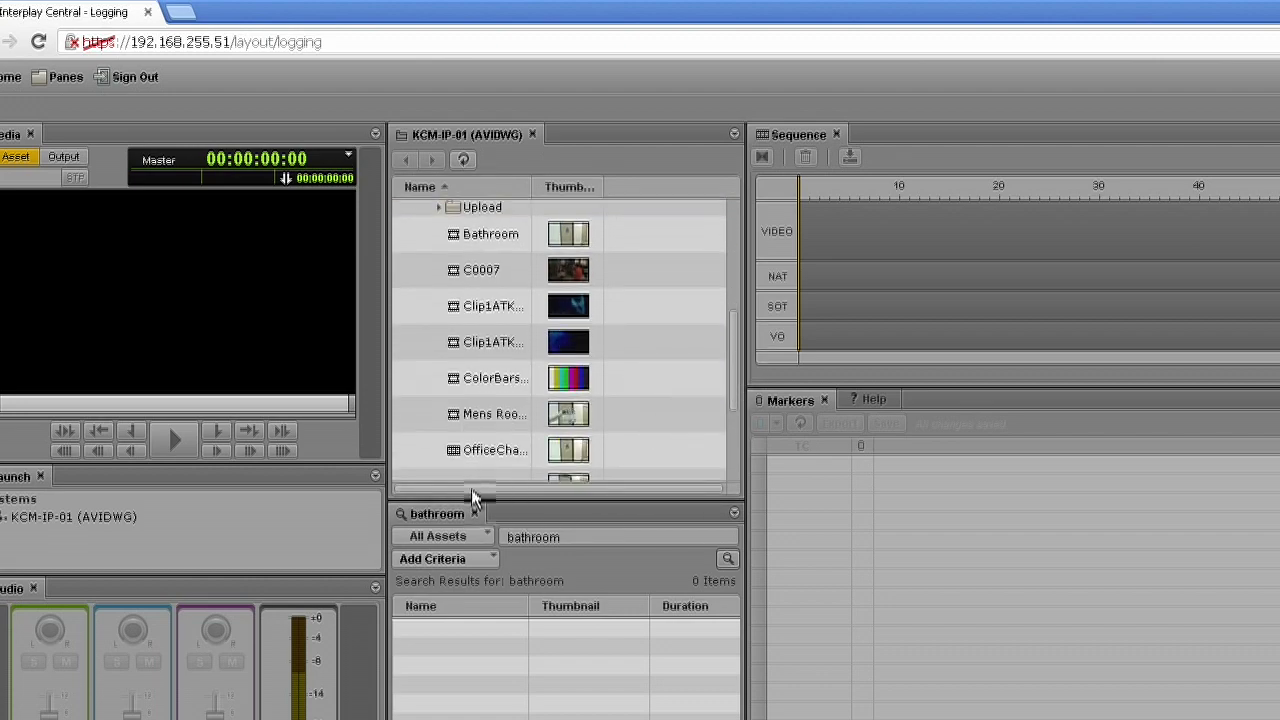
{"action": "left_click", "coordinate": [457, 452]}
{"action": "double_click", "coordinate": [458, 451]}
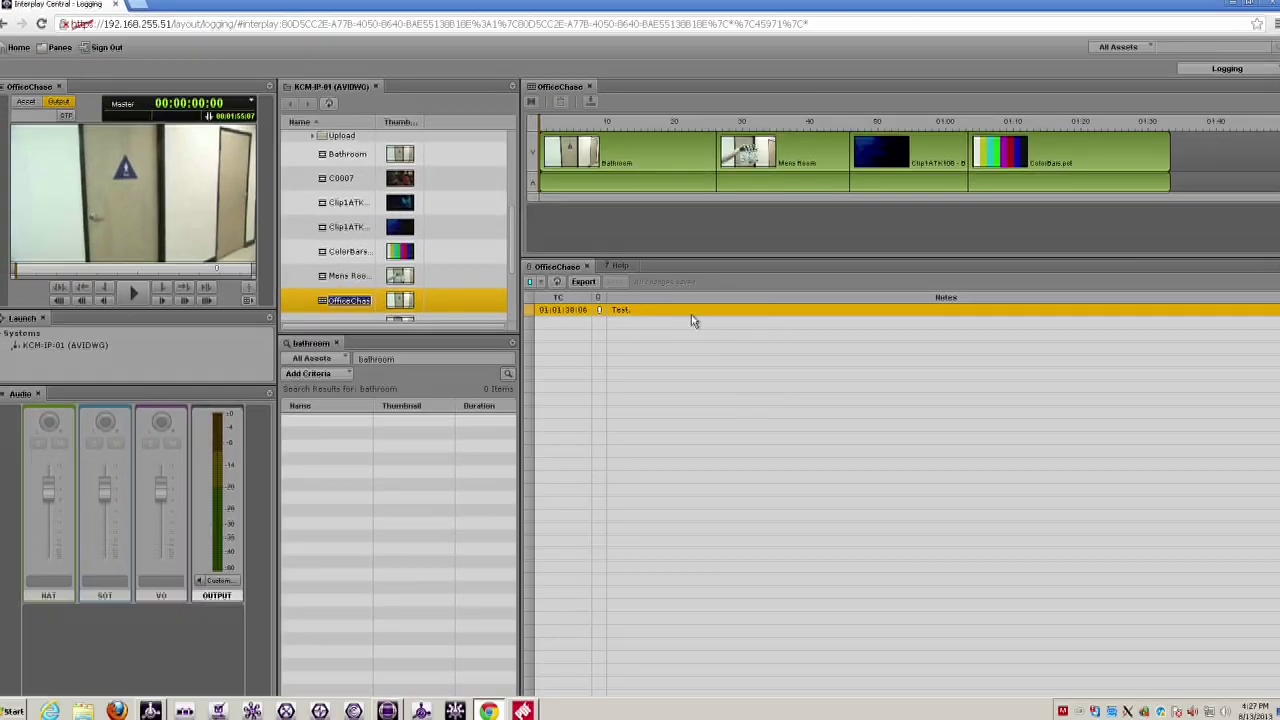
- Play OfficeChase from about 11 seconds and pause at 00:00:37:15
{"action": "left_click", "coordinate": [616, 124]}
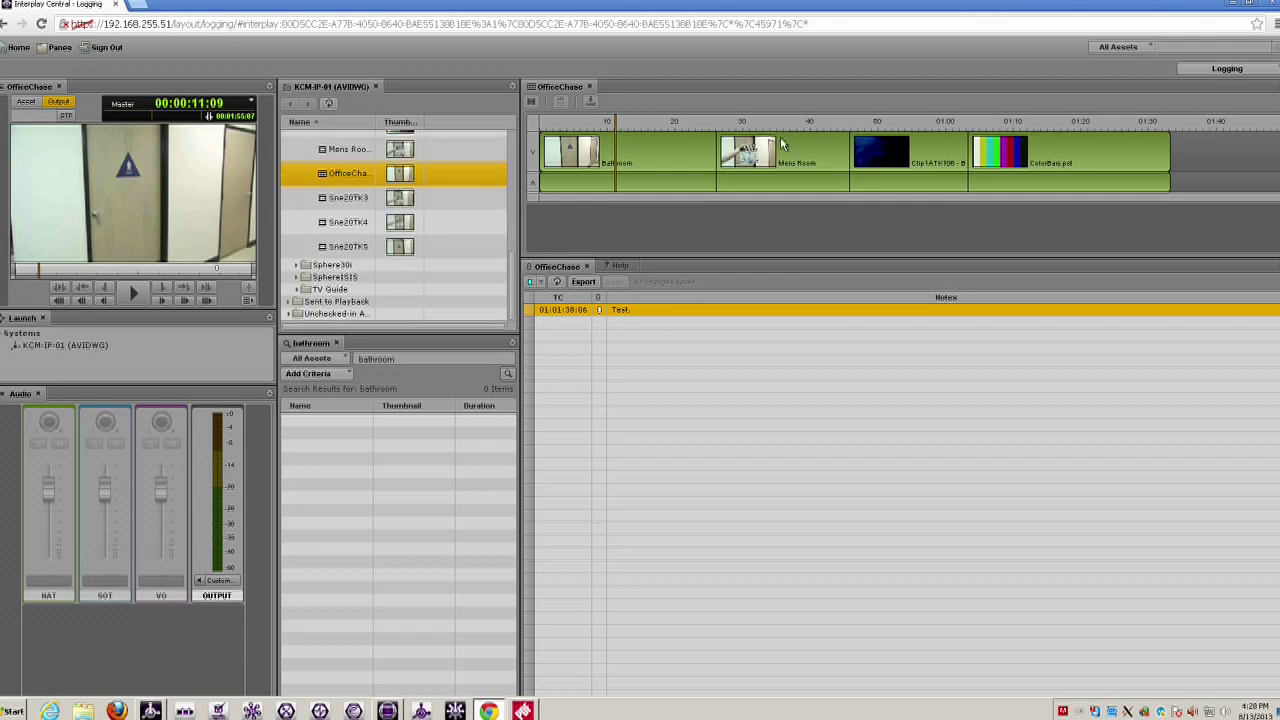
{"action": "key", "text": "space"}
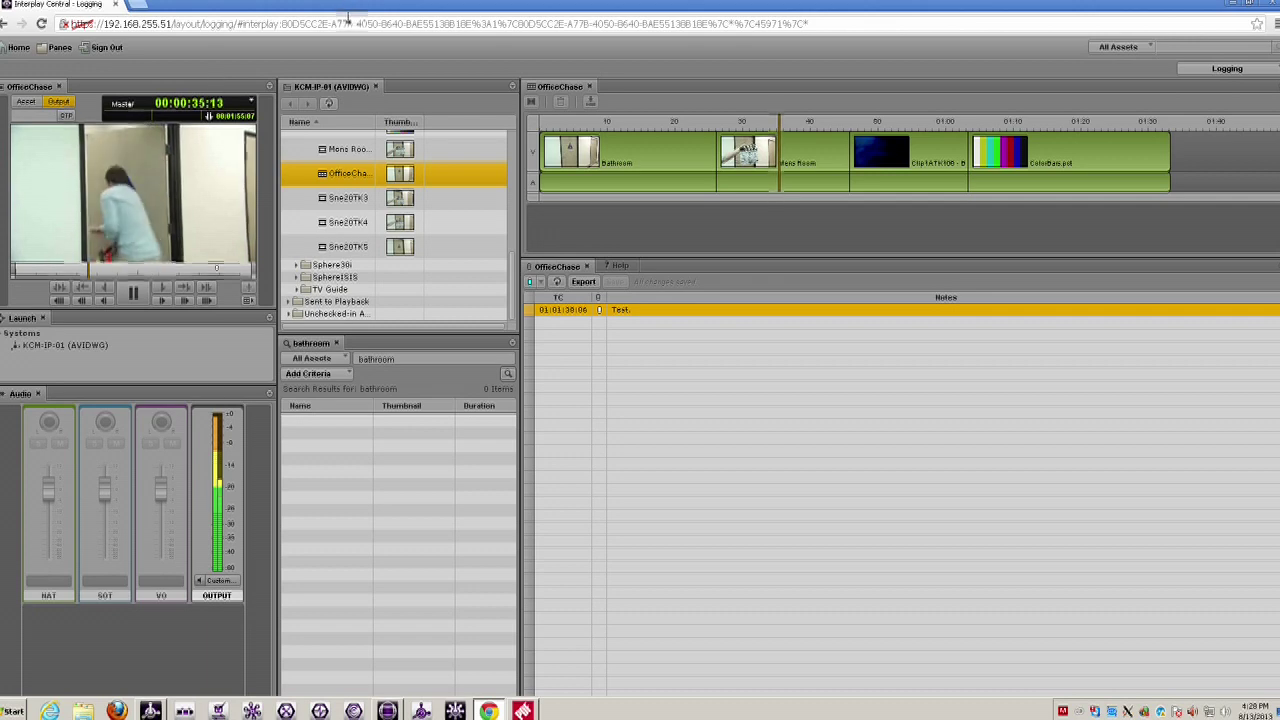
{"action": "left_click", "coordinate": [133, 292]}
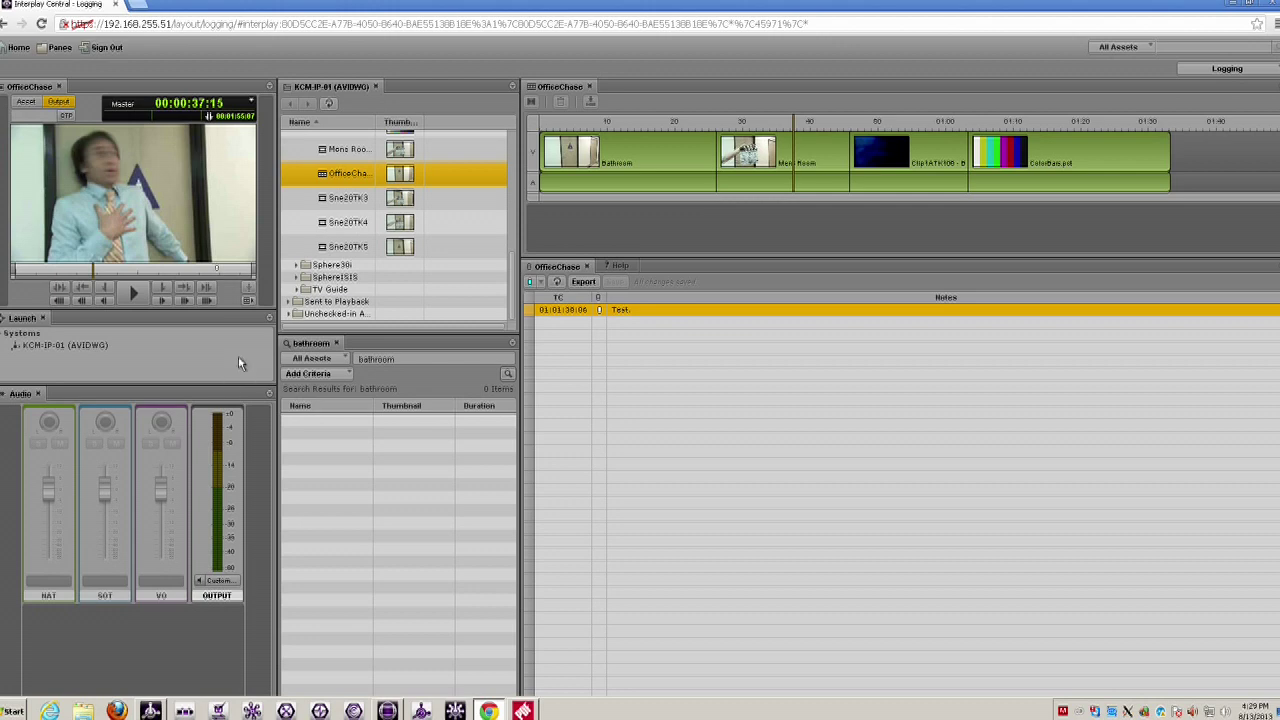
- Play through OfficeChase and stop on the bathroom door shot at 00:00:16:09
{"action": "left_click", "coordinate": [131, 292]}
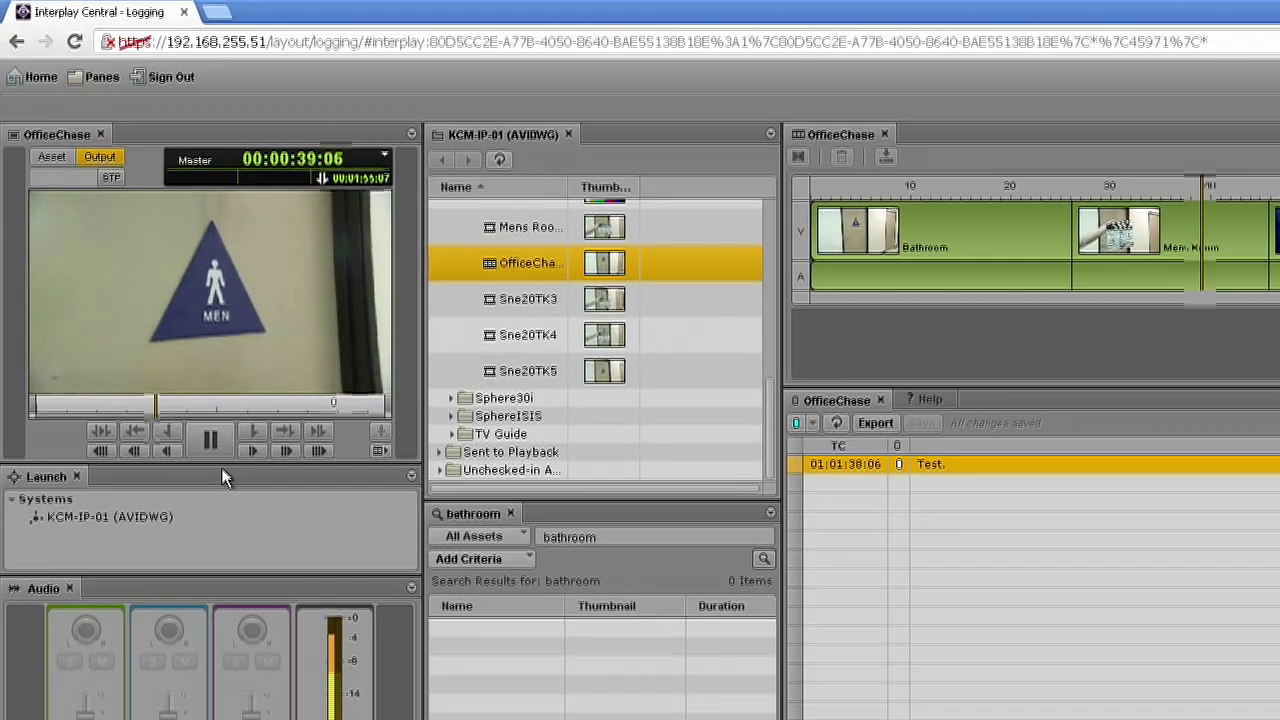
{"action": "left_click", "coordinate": [236, 404]}
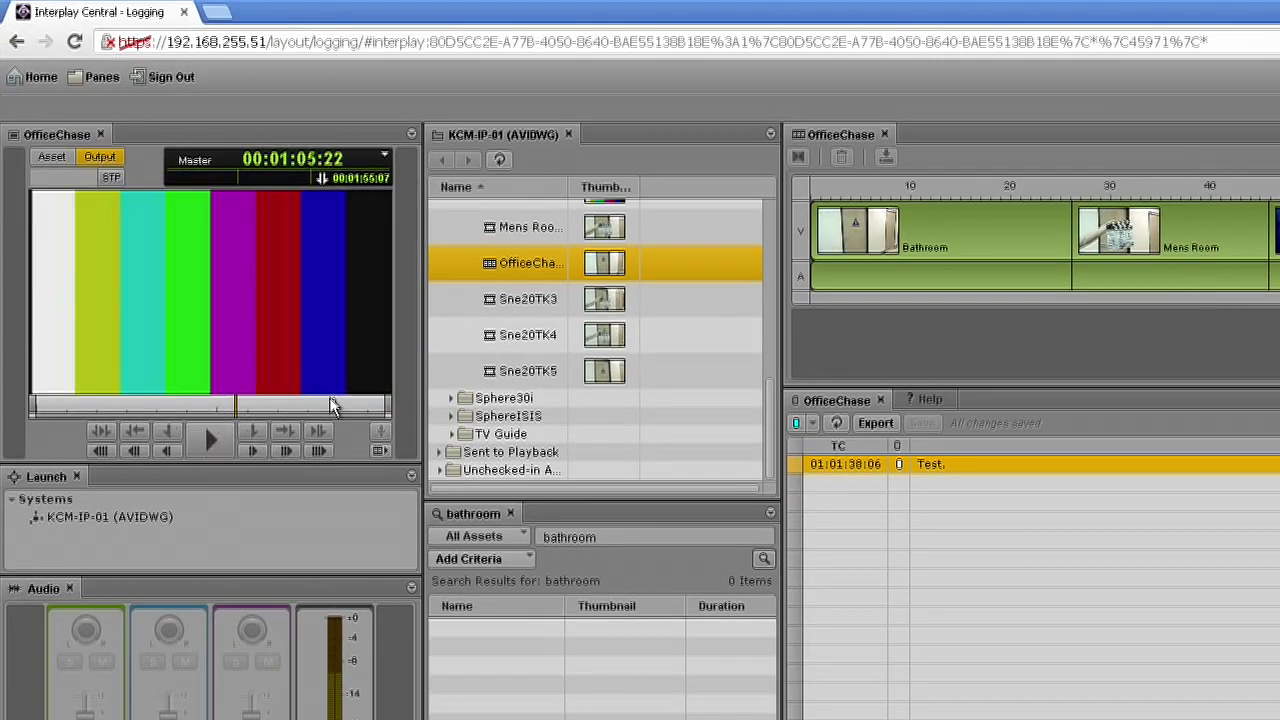
{"action": "left_click", "coordinate": [333, 406]}
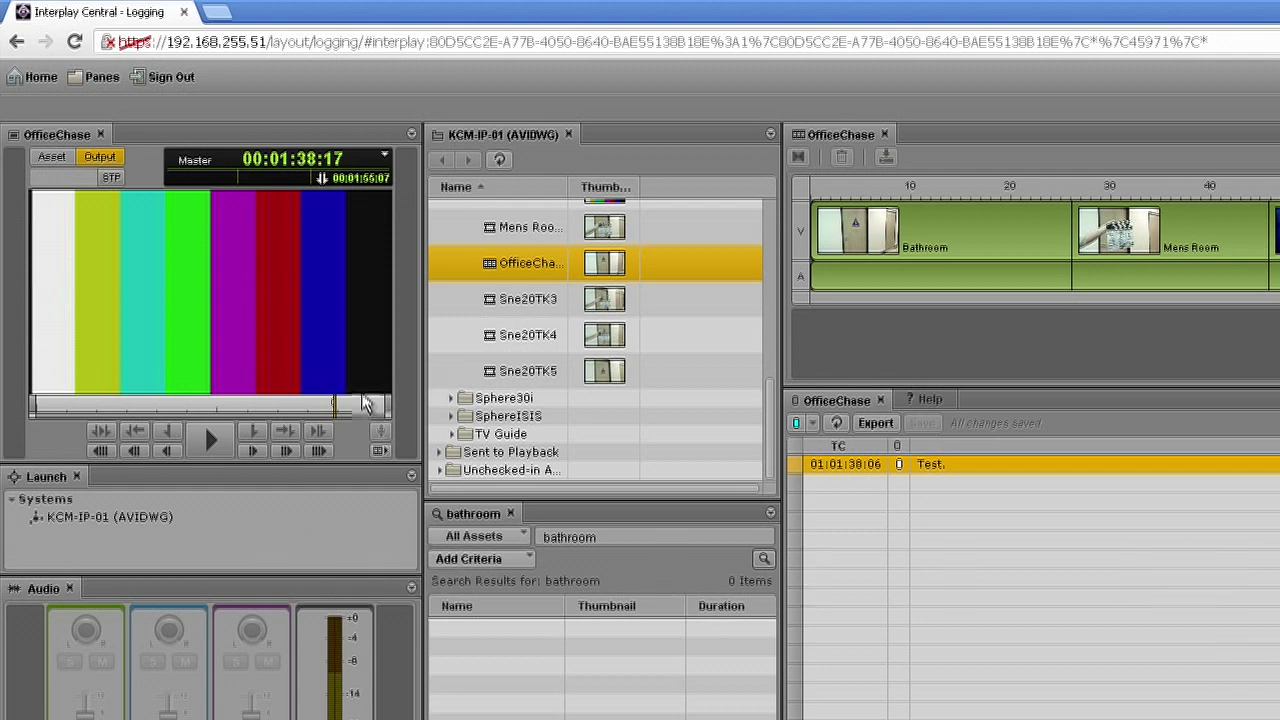
{"action": "left_click", "coordinate": [80, 405]}
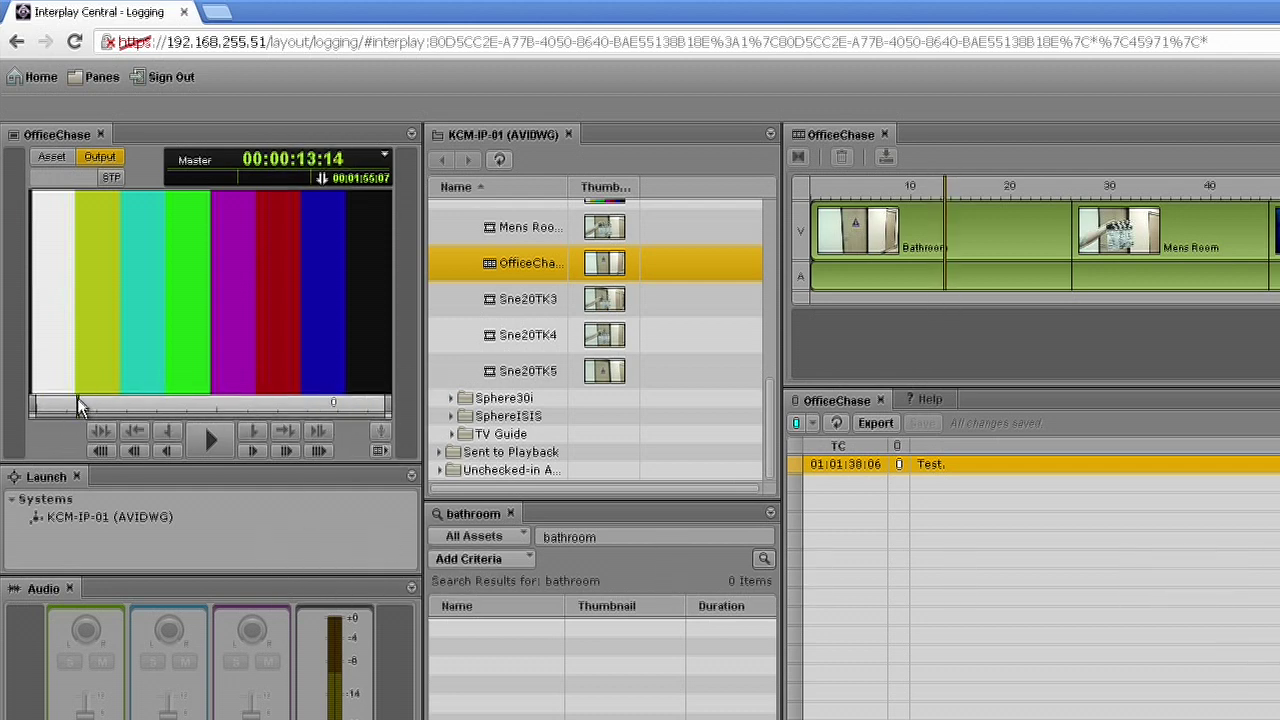
{"action": "left_click", "coordinate": [225, 444]}
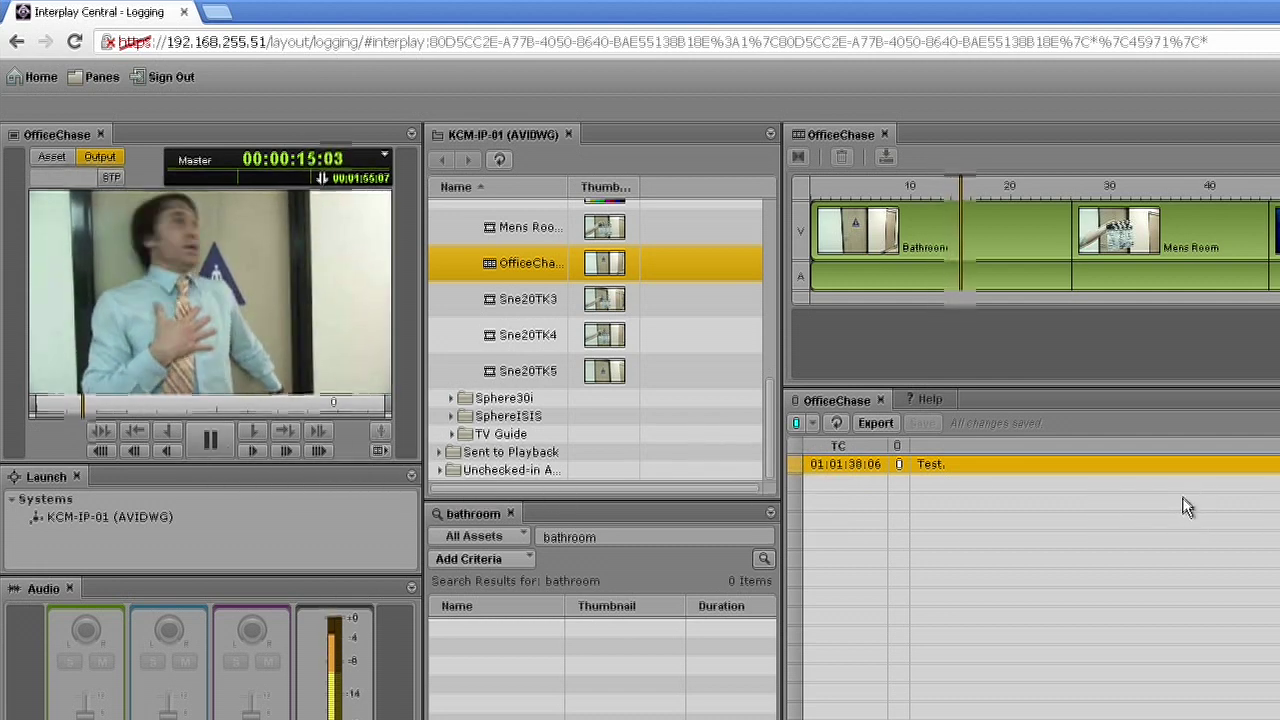
{"action": "key", "text": "space"}
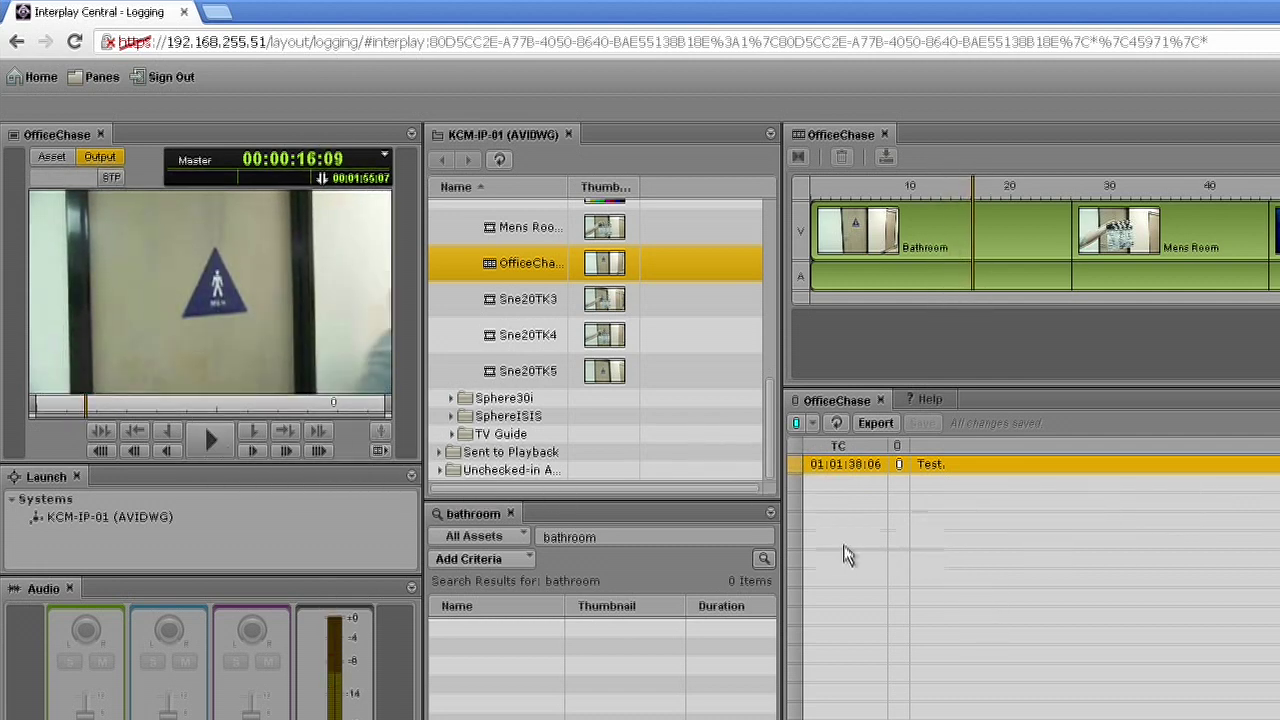
- Add and save a marker reading 'scared in front of bathroom' at that frame
{"action": "left_click", "coordinate": [797, 427]}
{"action": "left_click", "coordinate": [941, 466]}
{"action": "type", "text": "scared in front of buathroom"}
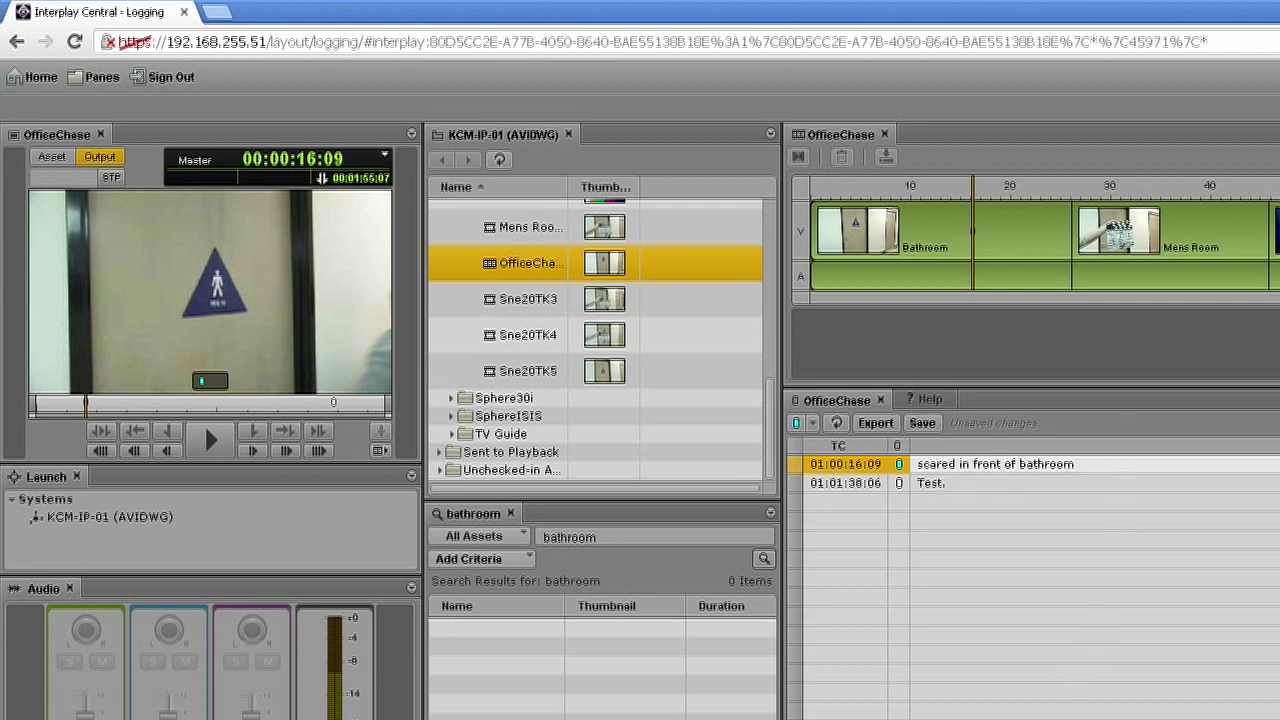
{"action": "left_click", "coordinate": [922, 423]}
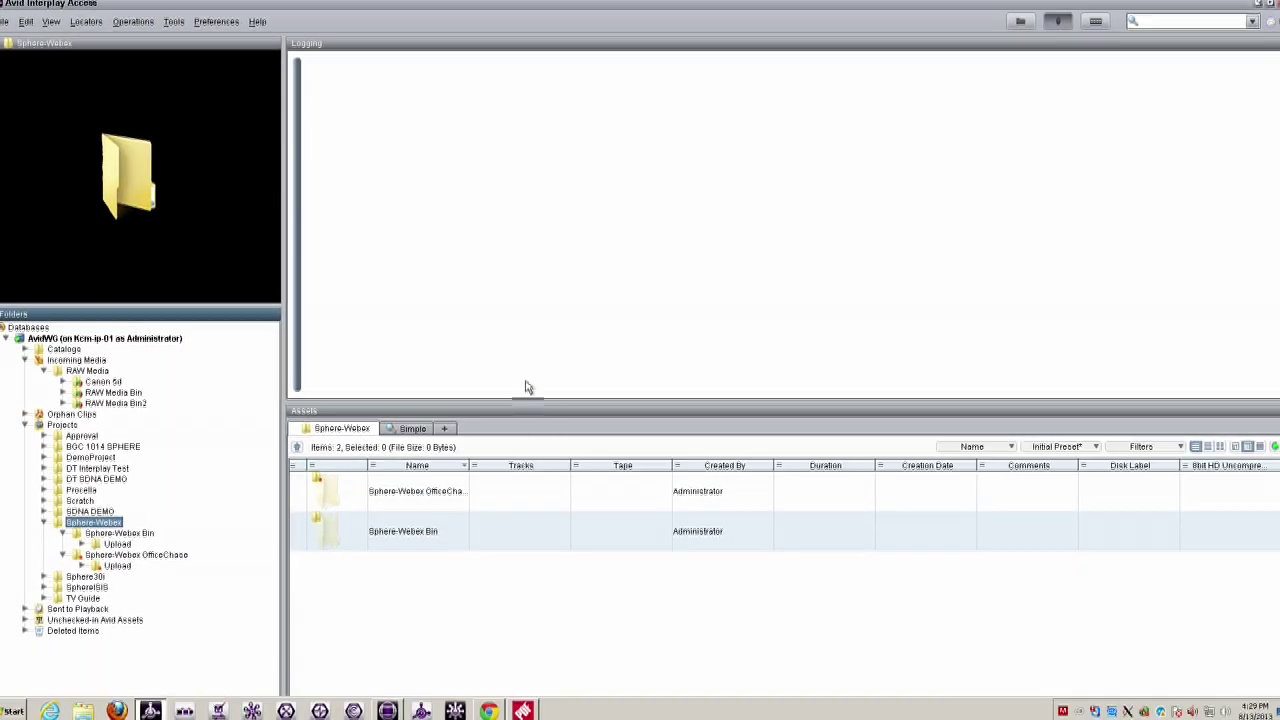
- Open Sphere-Webex OfficeChase in Interplay Access and inspect OfficeChase's 'scared in front of bathroom' locator
{"action": "left_click", "coordinate": [150, 555]}
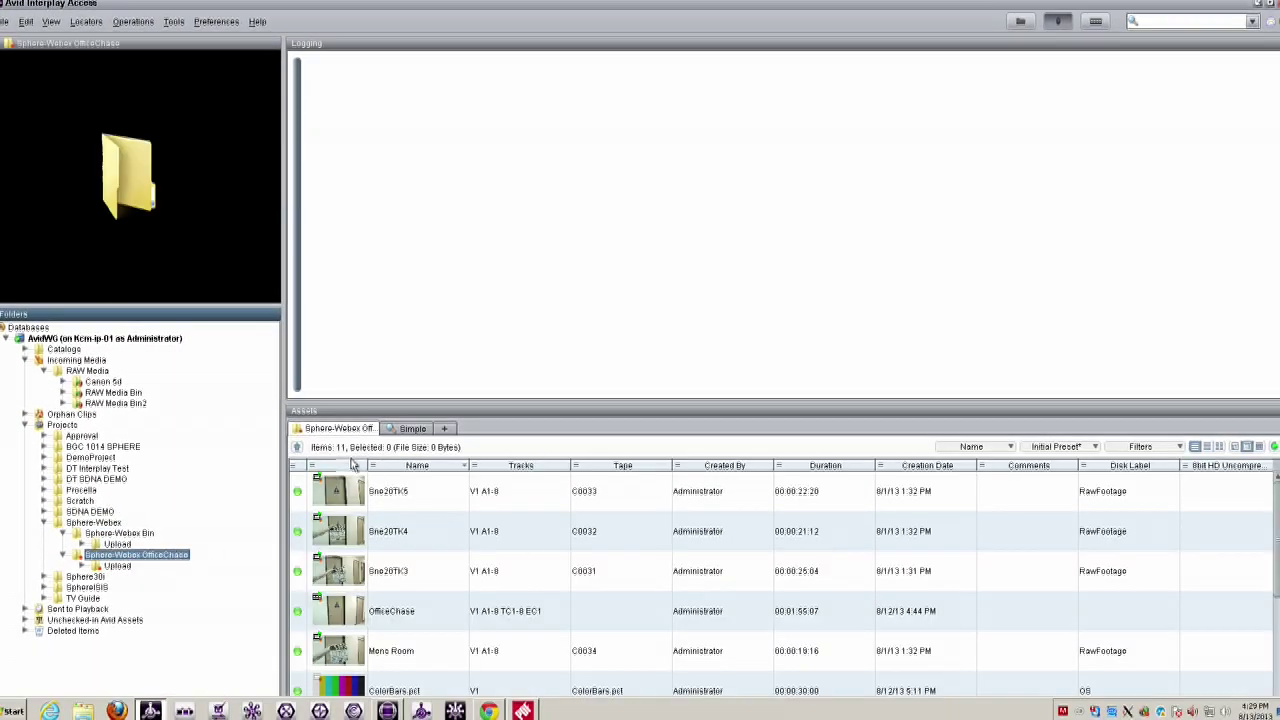
{"action": "scroll", "coordinate": [620, 574], "scroll_direction": "down", "scroll_amount": 5}
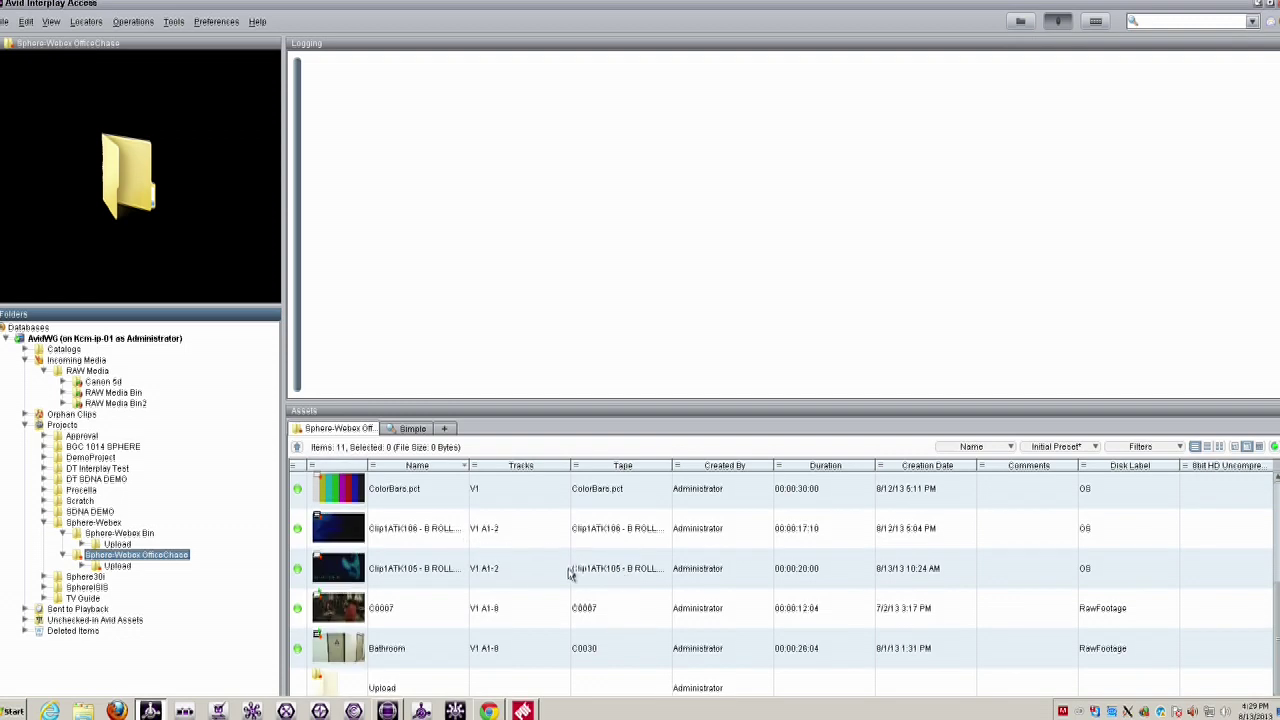
{"action": "scroll", "coordinate": [543, 580], "scroll_direction": "up", "scroll_amount": 5}
{"action": "scroll", "coordinate": [543, 581], "scroll_direction": "down", "scroll_amount": 5}
{"action": "scroll", "coordinate": [536, 615], "scroll_direction": "up", "scroll_amount": 5}
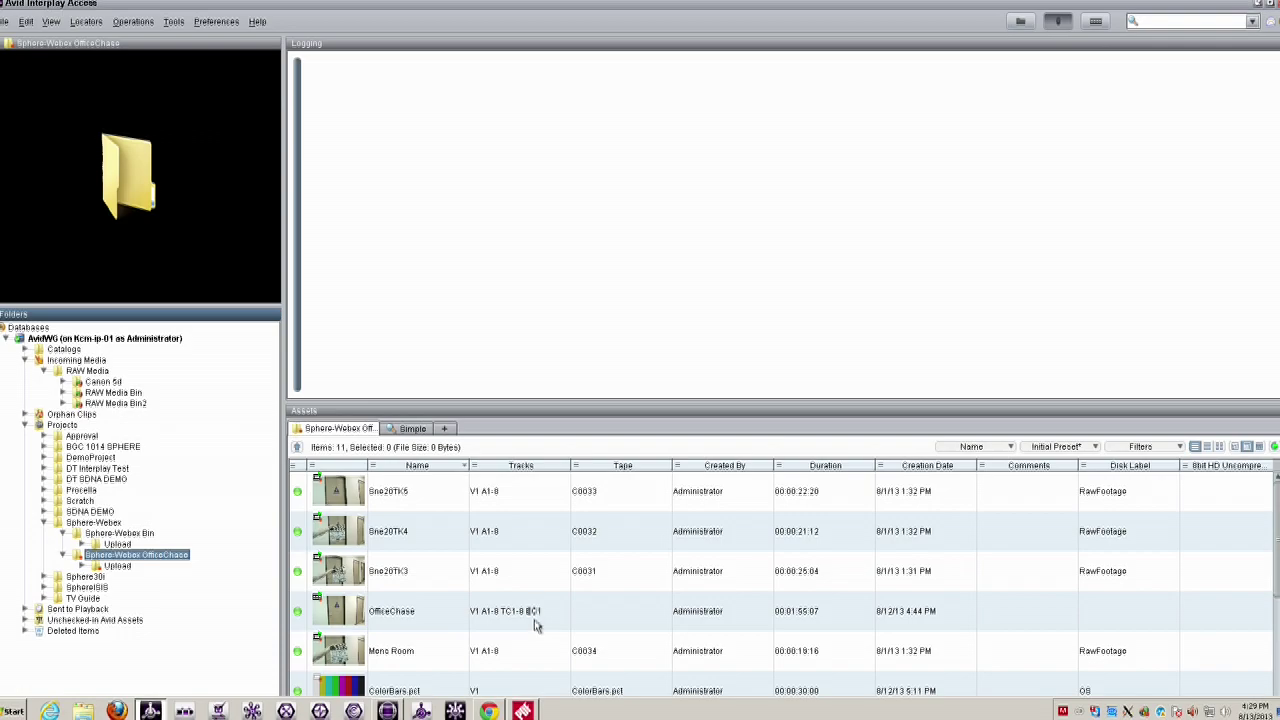
{"action": "left_click", "coordinate": [366, 626]}
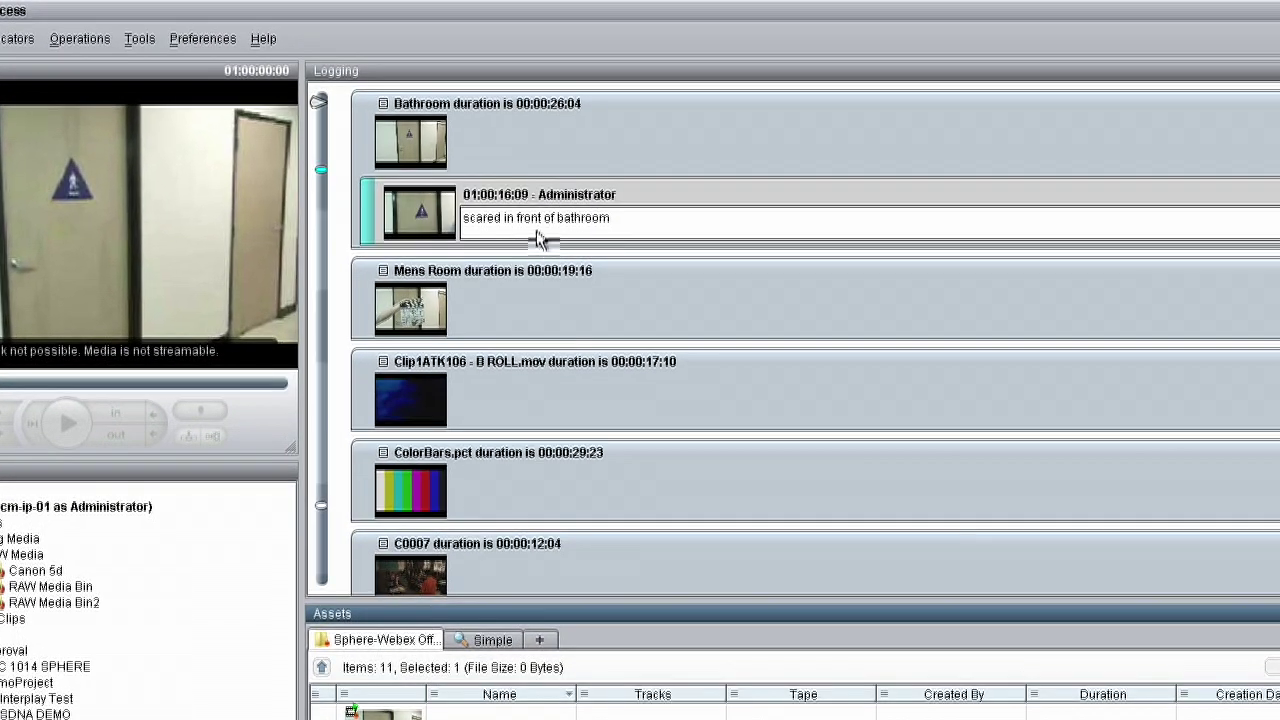
{"action": "left_click", "coordinate": [638, 226]}
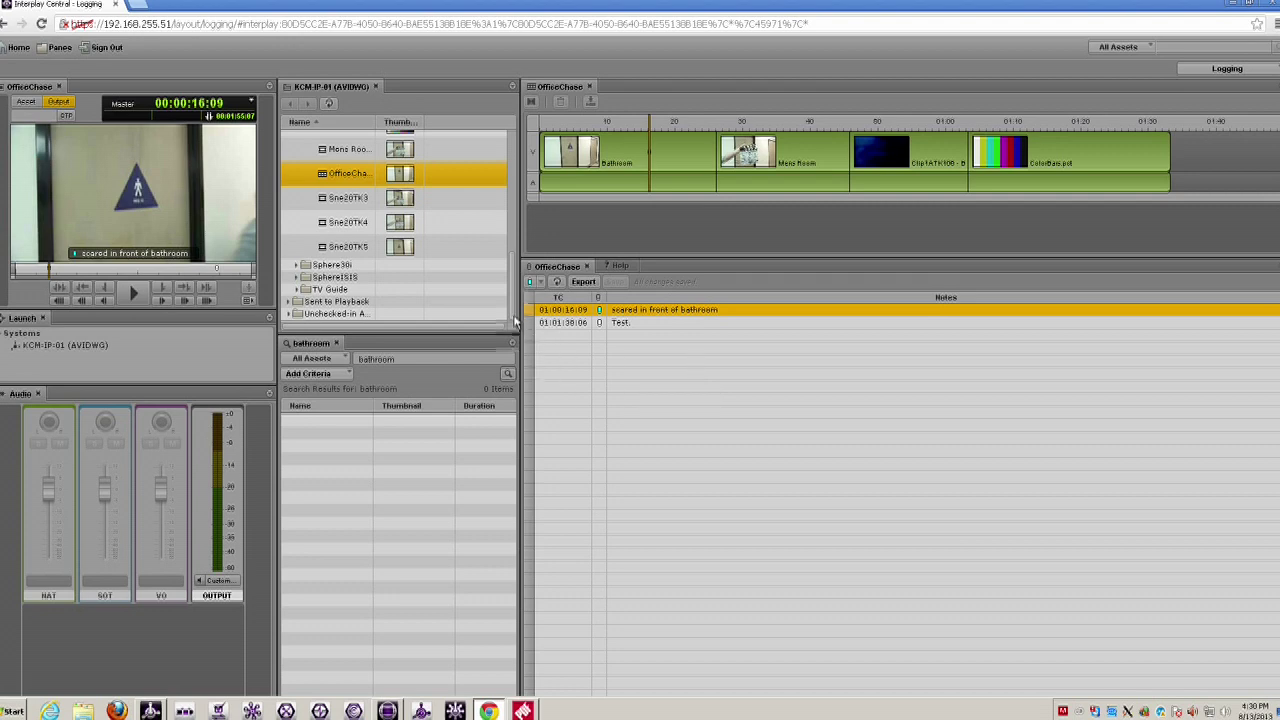
{"action": "scroll", "coordinate": [515, 297], "scroll_direction": "up", "scroll_amount": 2}
{"action": "scroll", "coordinate": [515, 297], "scroll_direction": "up", "scroll_amount": 4}
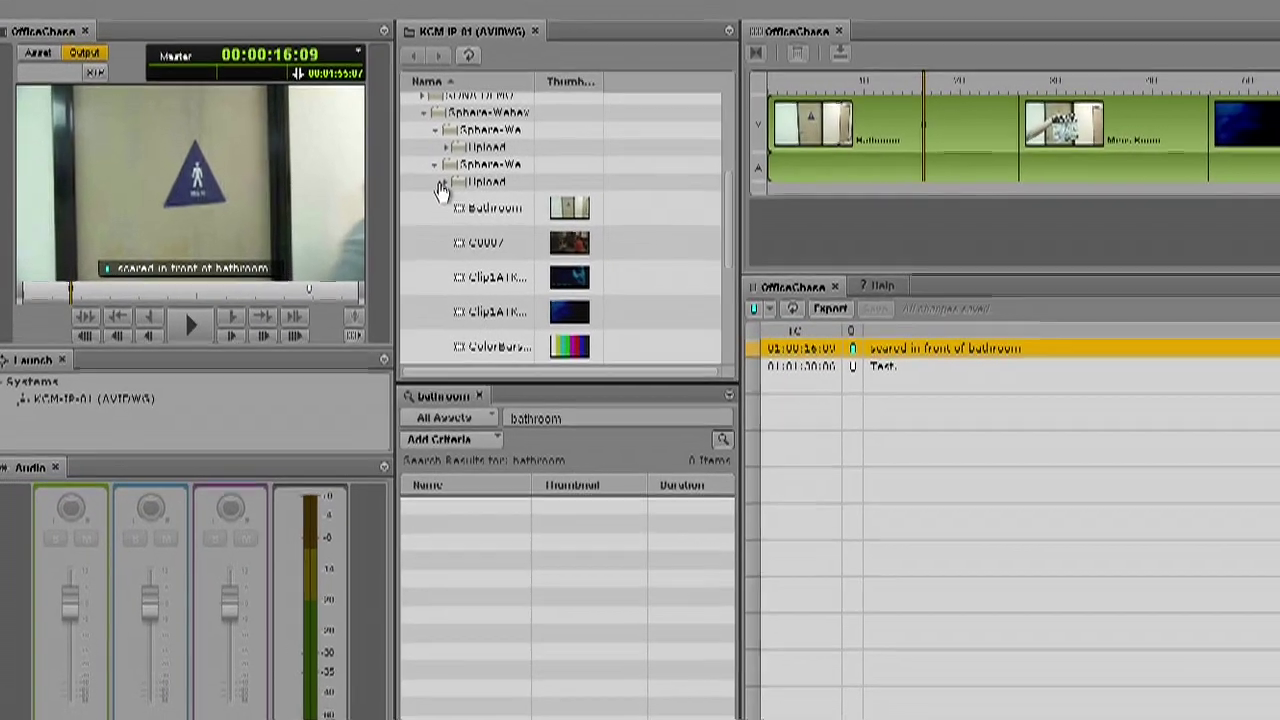
- Expand the inner Upload folder and rerun the 'bathroom' search, finding three BathroomDoor clips
{"action": "left_click", "coordinate": [311, 193]}
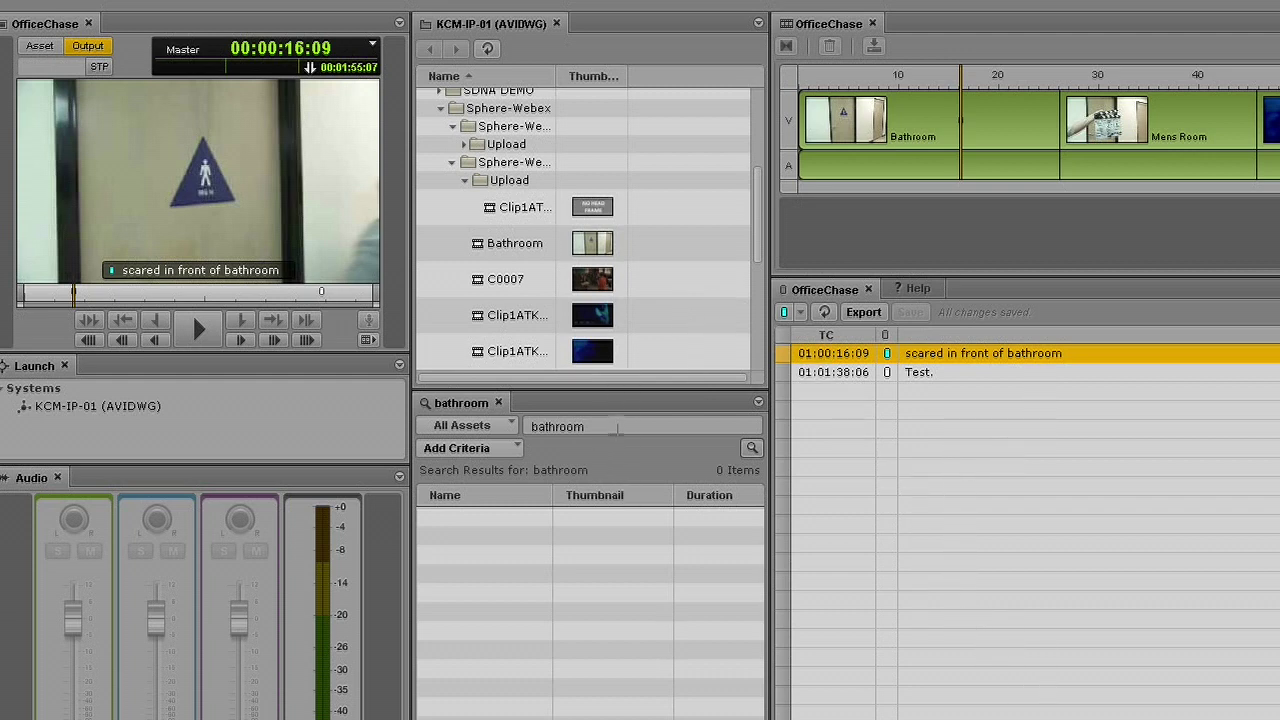
{"action": "left_click", "coordinate": [679, 427]}
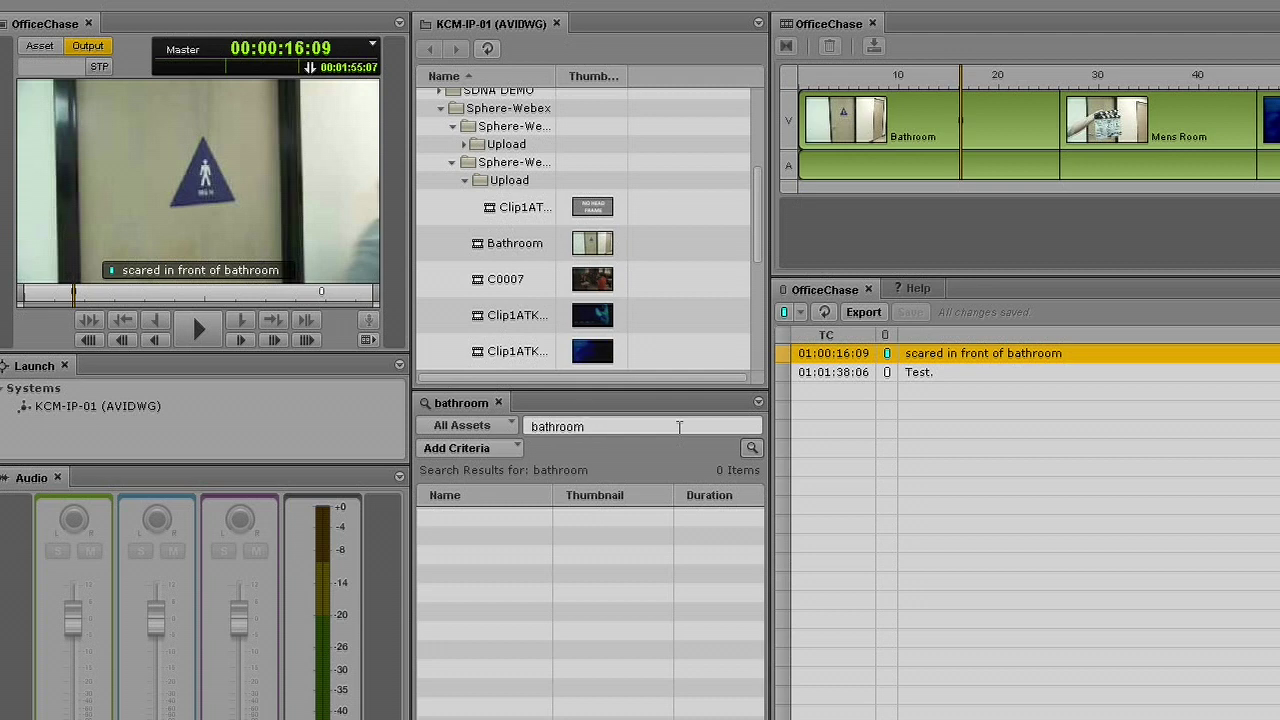
{"action": "key", "text": "BackSpace"}
{"action": "key", "text": "BackSpace"}
{"action": "type", "text": "om"}
{"action": "key", "text": "Return"}
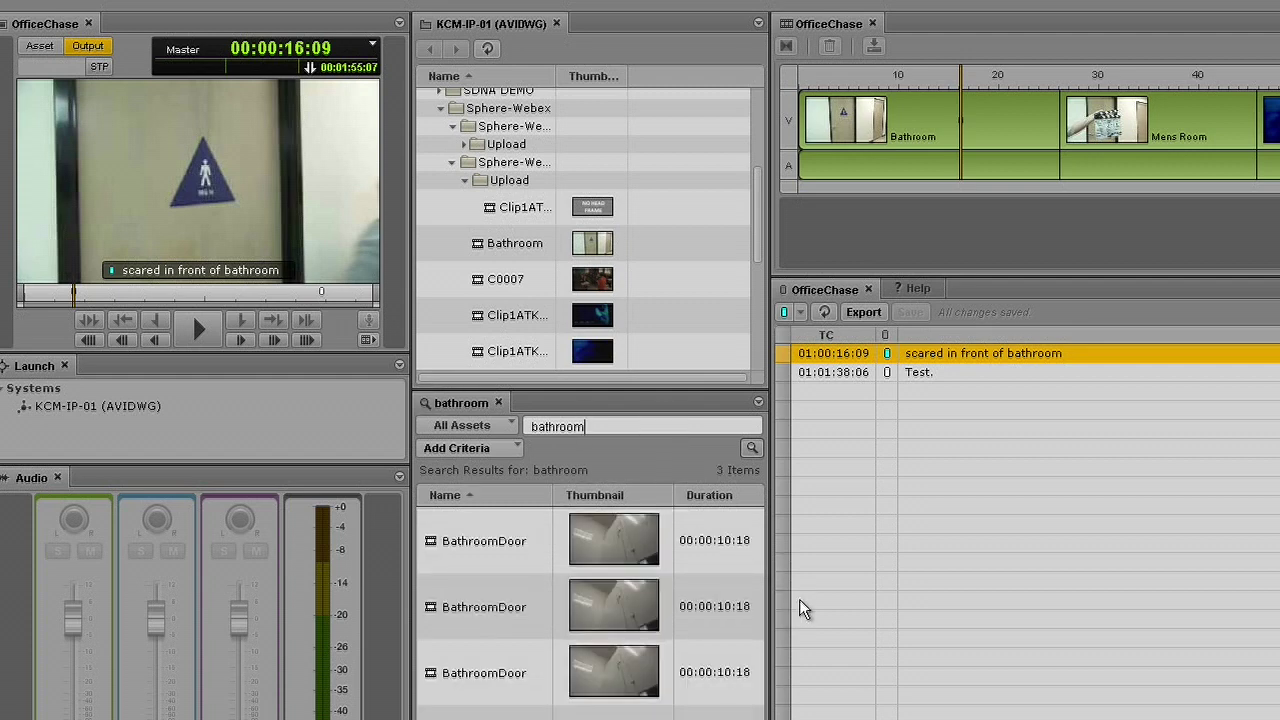
- Load the first BathroomDoor clip and stop playback at 01:00:04:16
{"action": "left_click", "coordinate": [495, 554]}
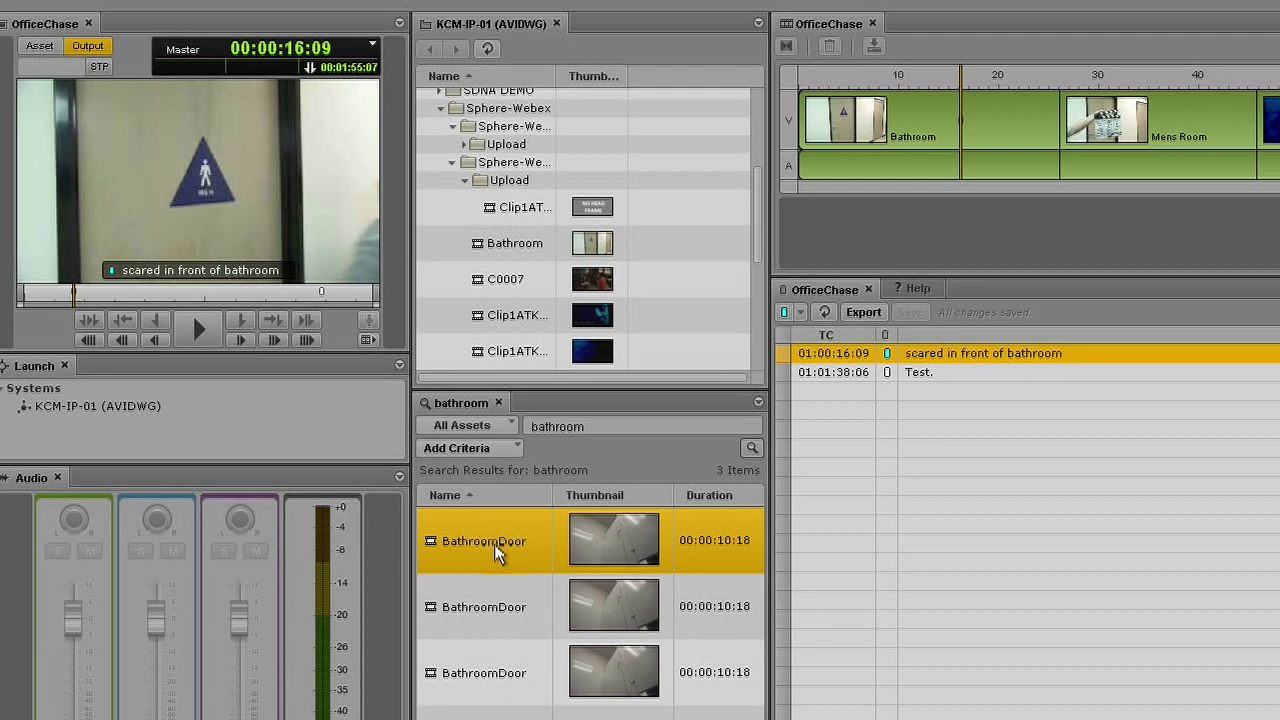
{"action": "double_click", "coordinate": [494, 541]}
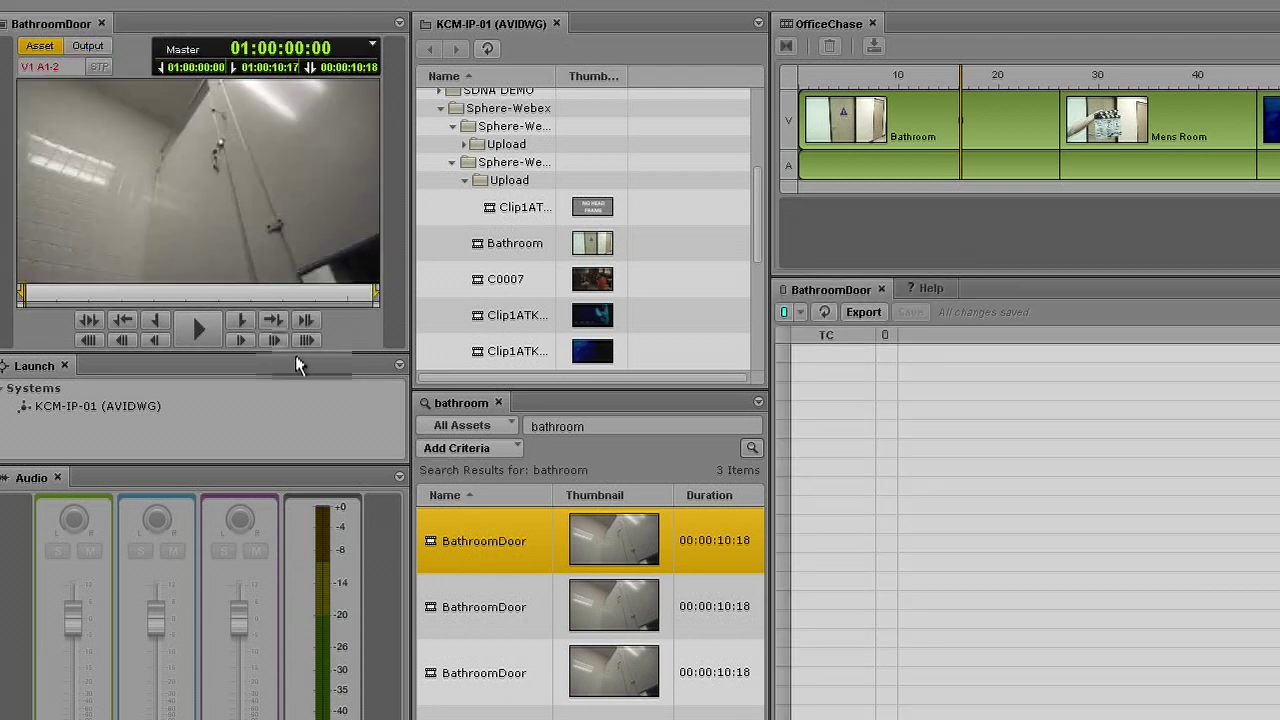
{"action": "left_click", "coordinate": [200, 337]}
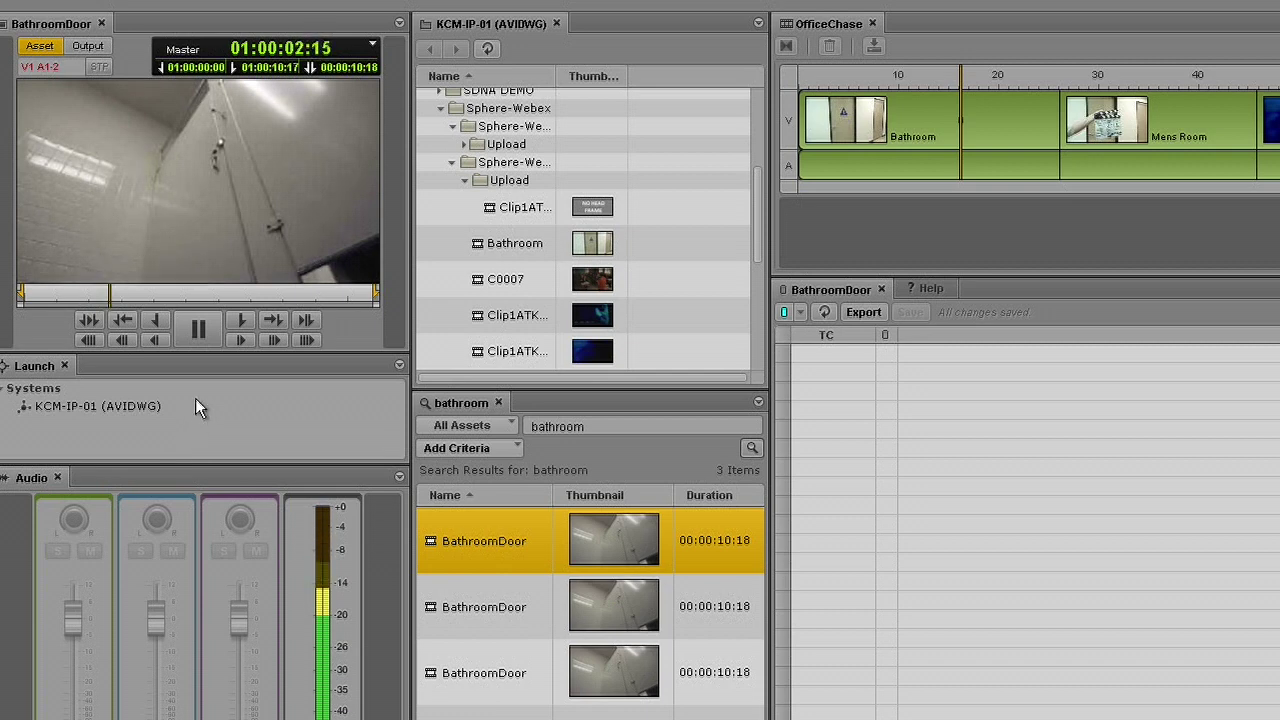
{"action": "left_click", "coordinate": [198, 330]}
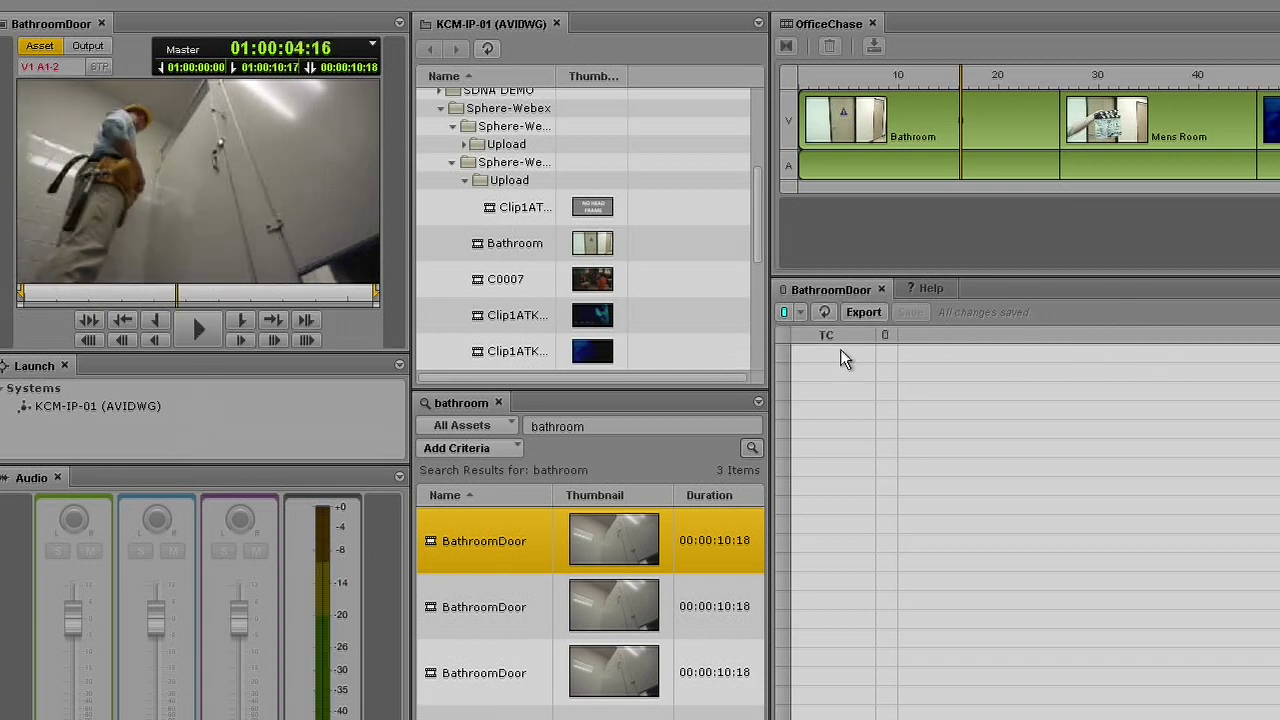
- Add and save a 'guy in stall' marker at 01:00:04:16
{"action": "left_click", "coordinate": [784, 312]}
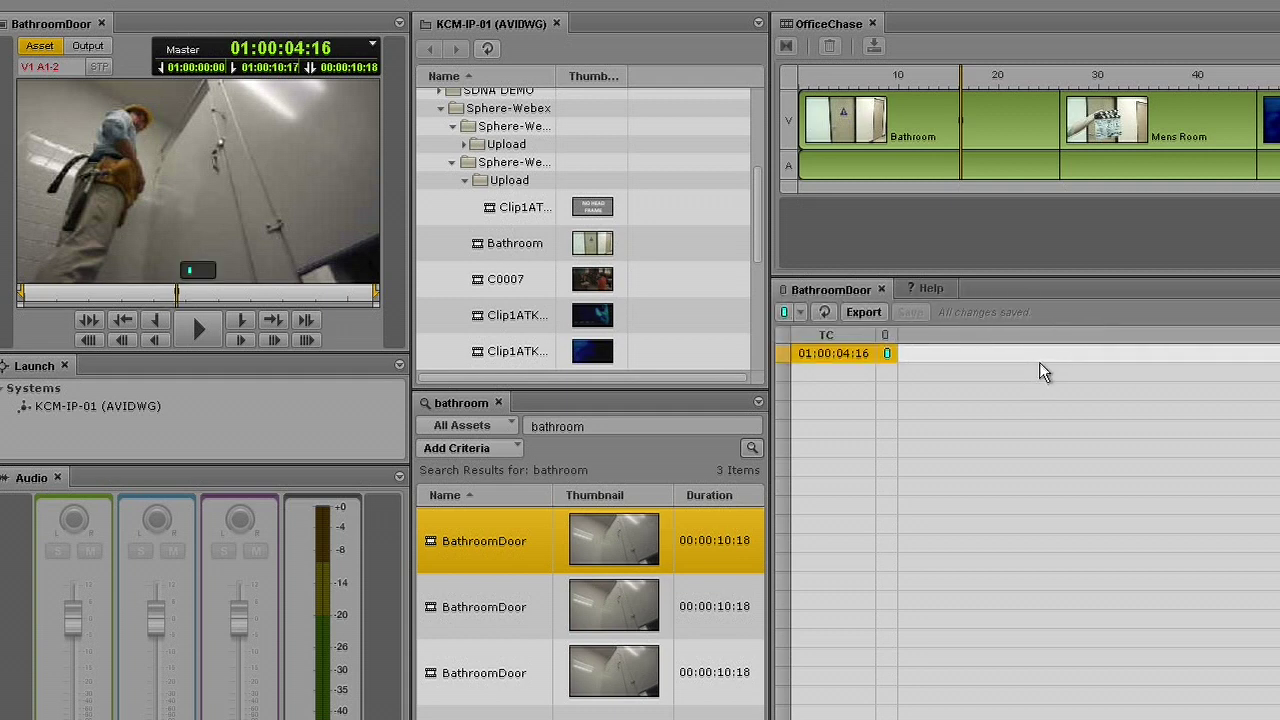
{"action": "type", "text": "guy in"}
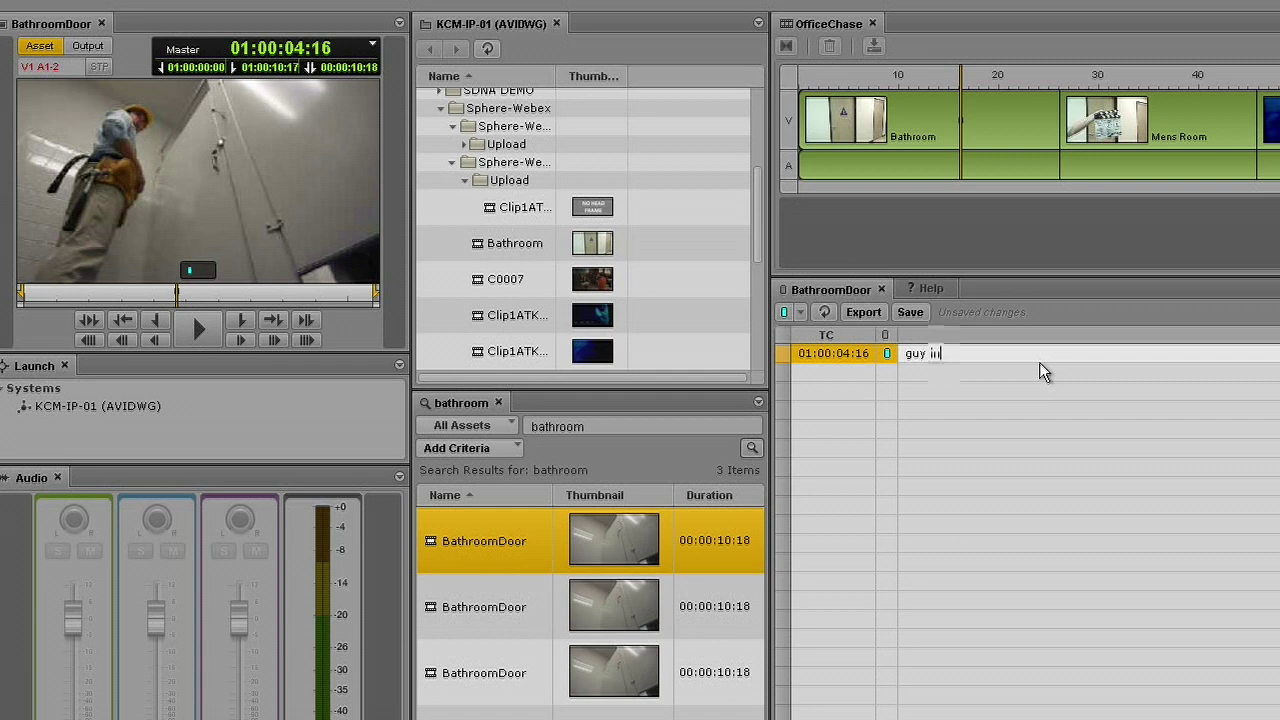
{"action": "type", "text": " stall"}
{"action": "key", "text": "Return"}
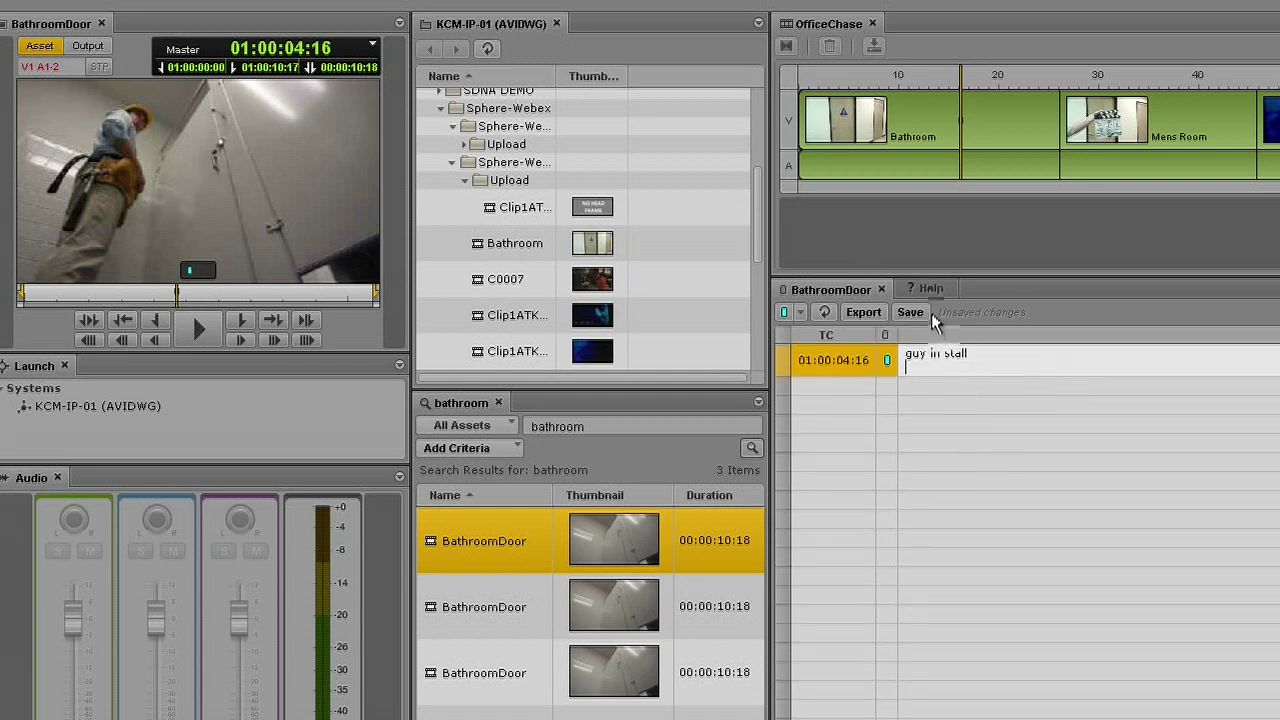
{"action": "left_click", "coordinate": [913, 316]}
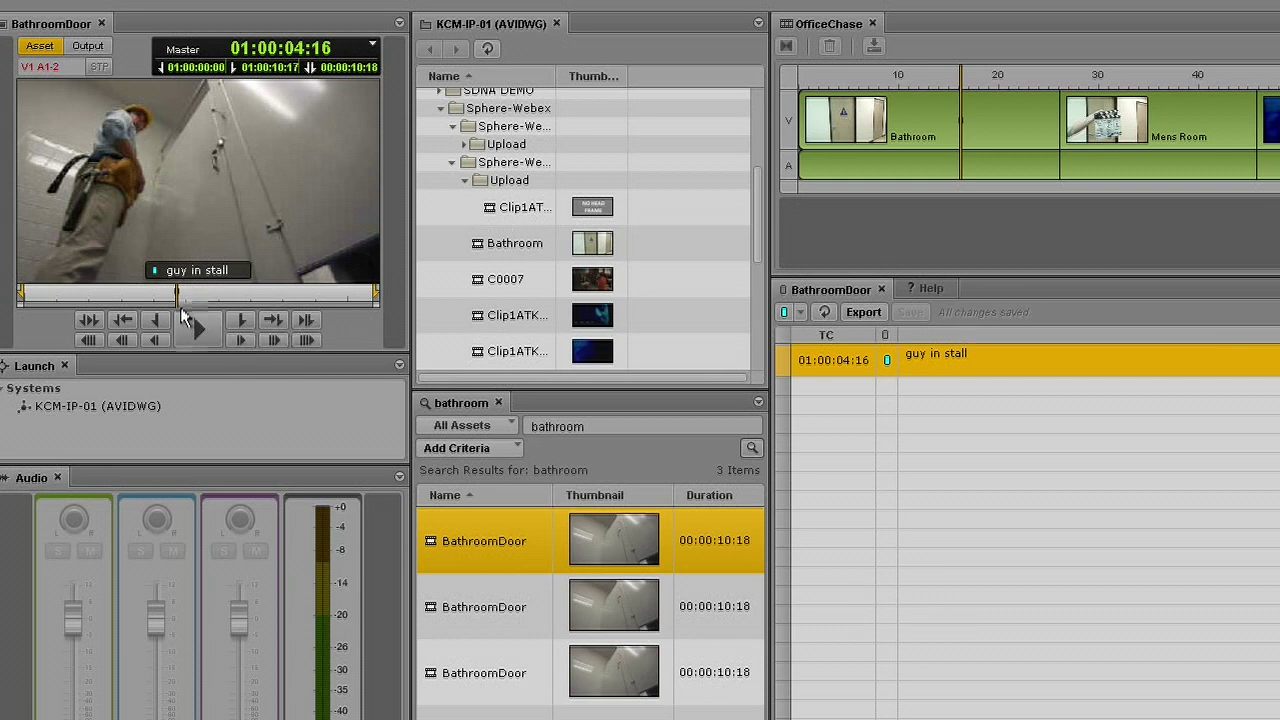
{"action": "mouse_move", "coordinate": [172, 305]}
{"action": "left_mouse_down"}
{"action": "mouse_move", "coordinate": [162, 293]}
{"action": "mouse_move", "coordinate": [177, 295]}
{"action": "left_mouse_up"}
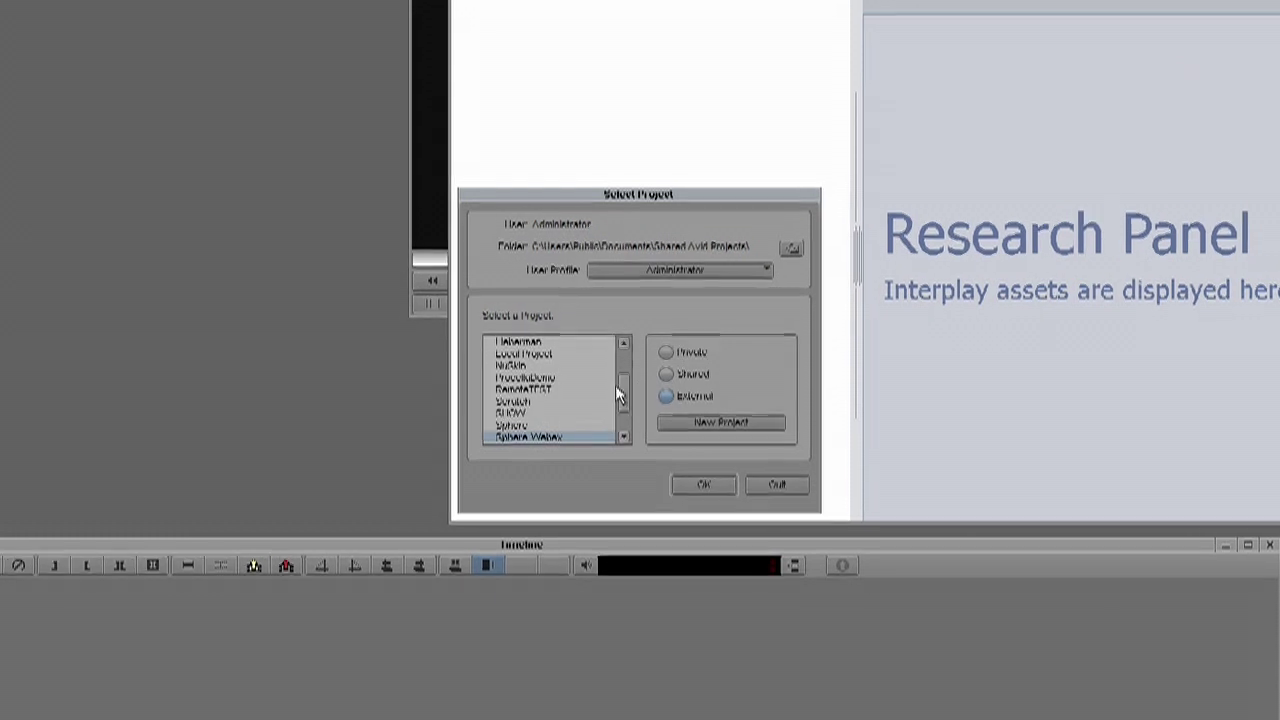
- Choose Sphere-Webex in the Select Project list and open it
{"action": "left_click_drag", "start_coordinate": [618, 391], "coordinate": [620, 411]}
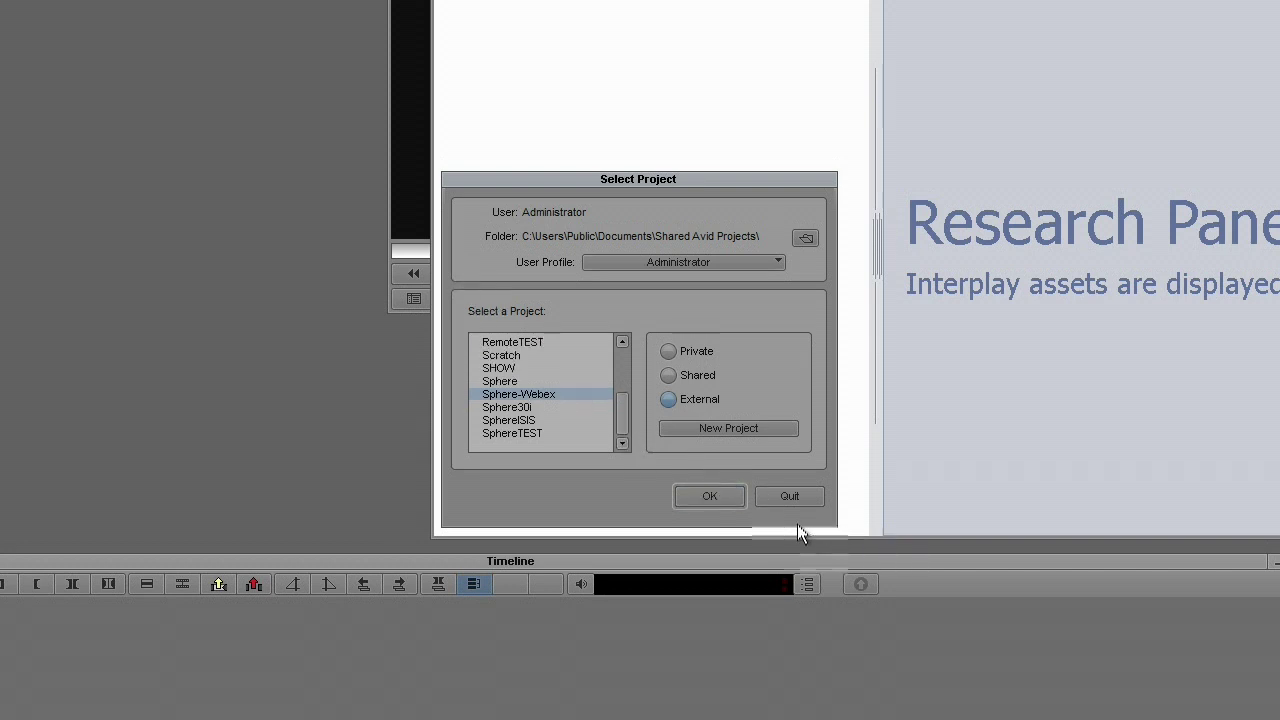
{"action": "left_click", "coordinate": [710, 497]}
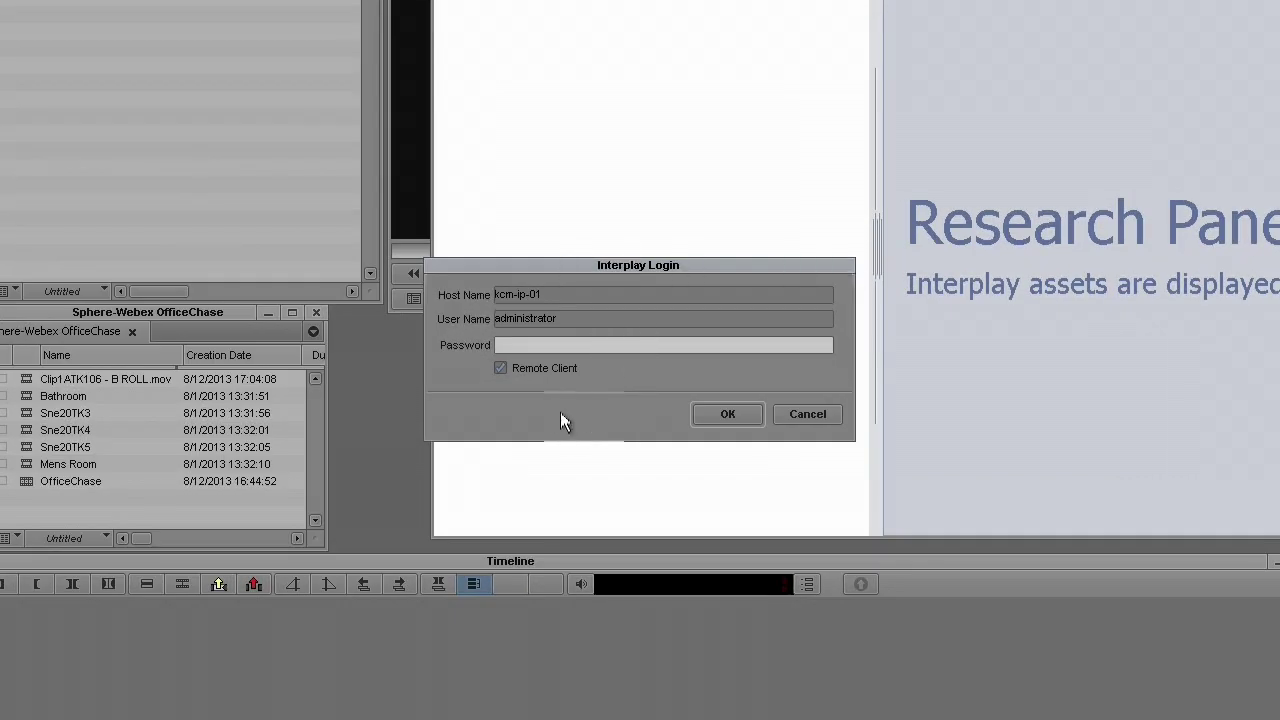
- Log into Interplay with Remote Client on and the account password, accepting Projects/Sphere-Webex as checkin folder
{"action": "left_click", "coordinate": [506, 368]}
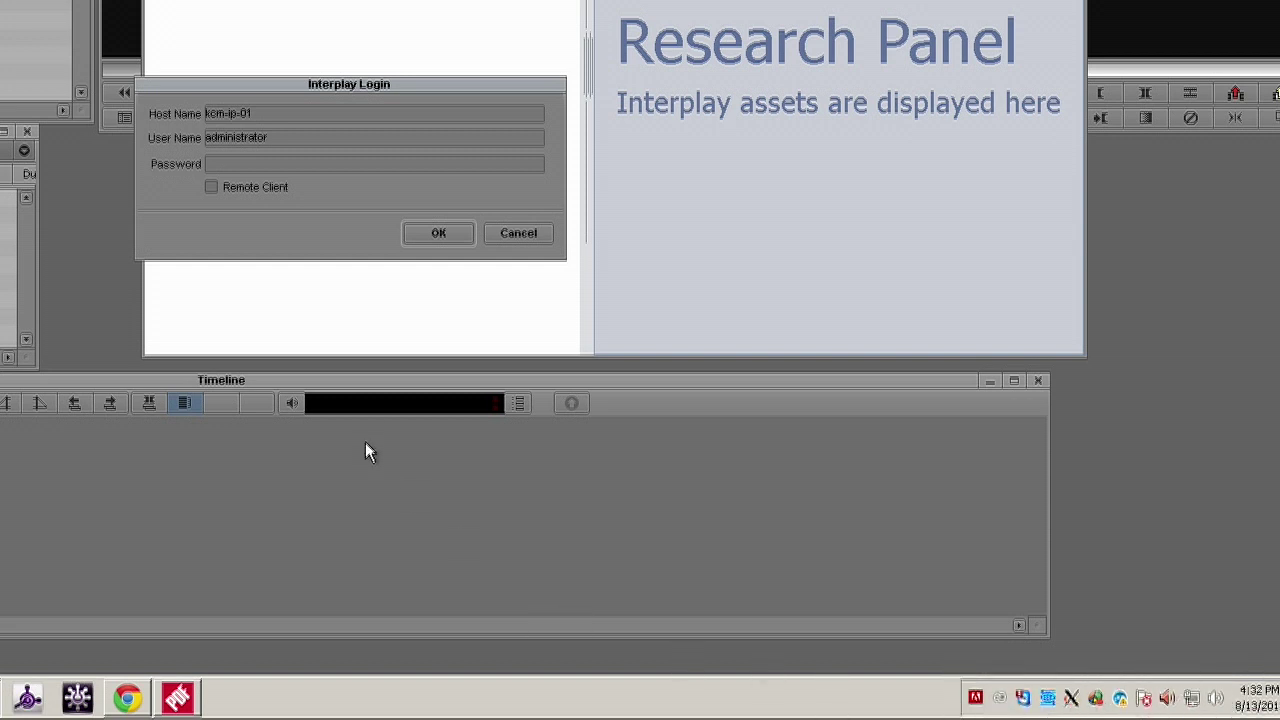
{"action": "left_click", "coordinate": [211, 188]}
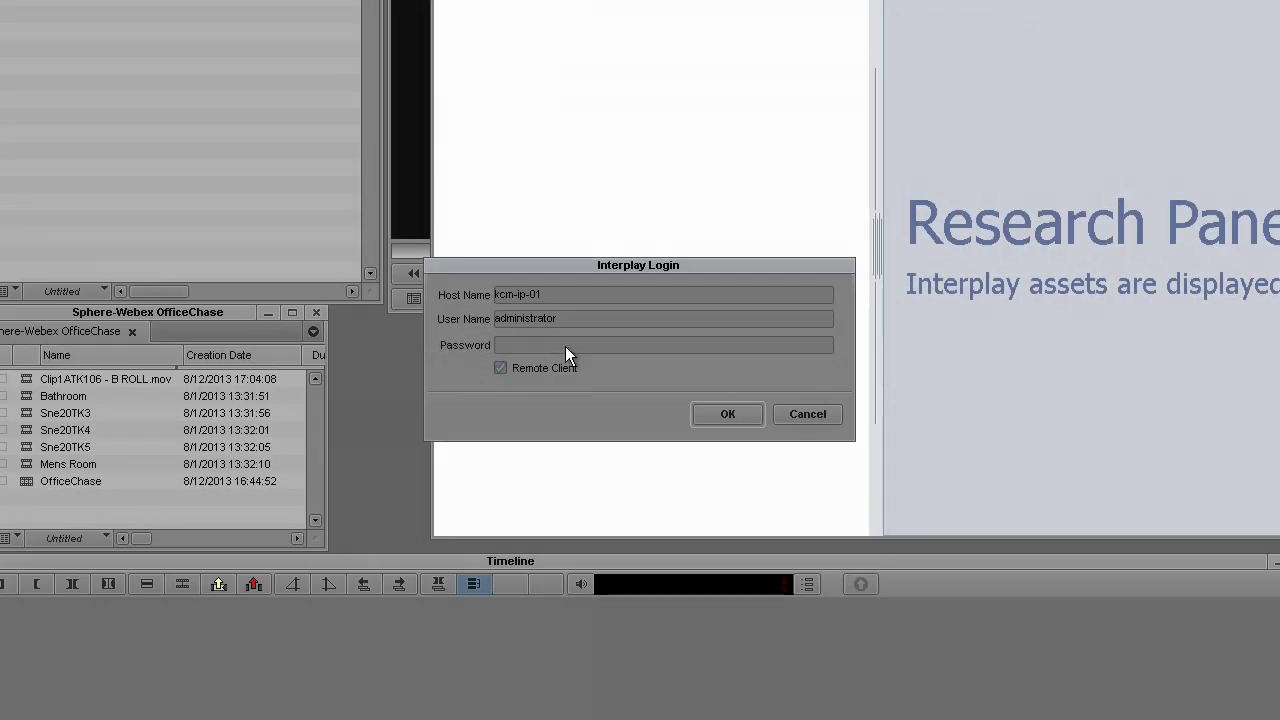
{"action": "left_click", "coordinate": [566, 347]}
{"action": "type", "text": "********"}
{"action": "key", "text": "Return"}
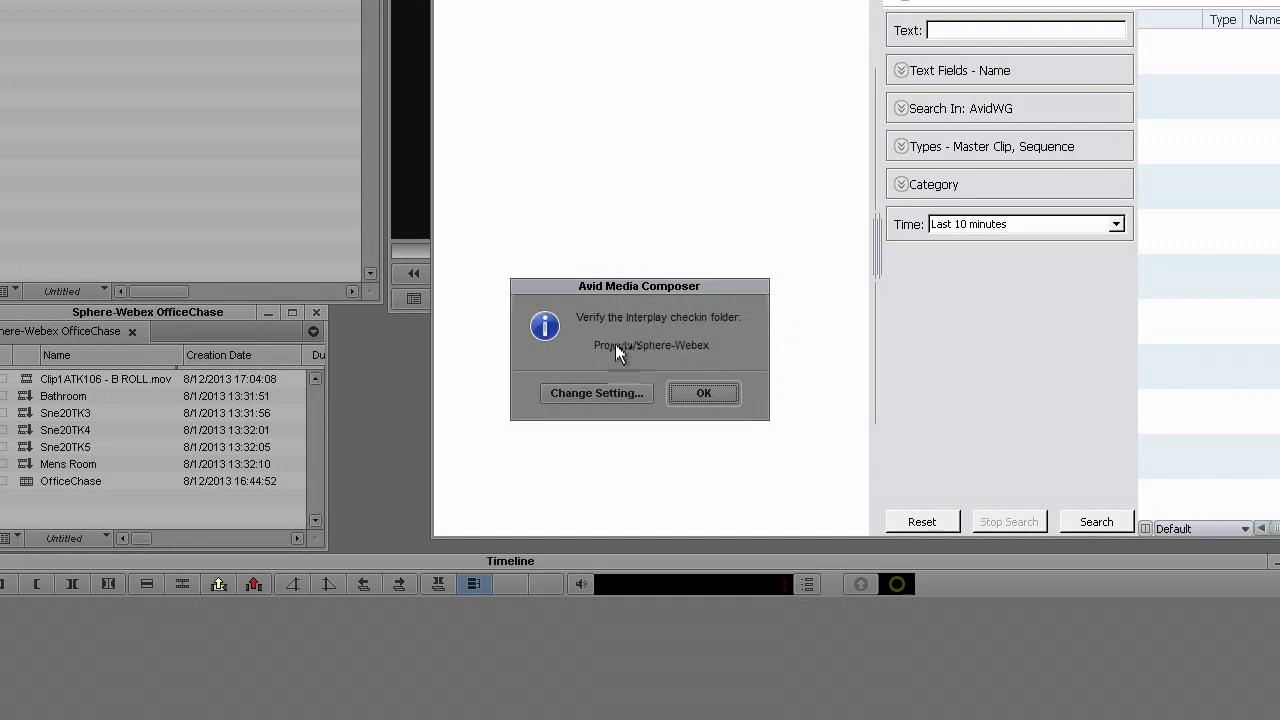
{"action": "left_click", "coordinate": [713, 395]}
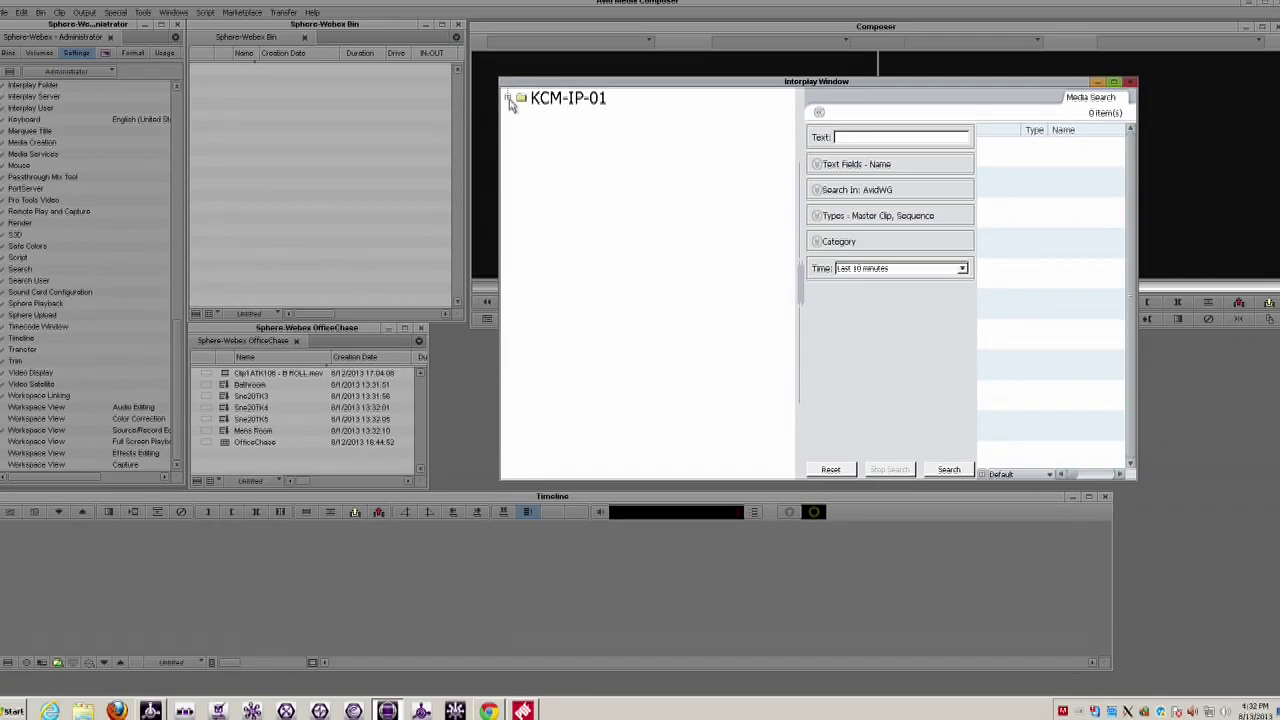
- Expand KCM-IP-01 > Projects > Sphere-Webex and open the Sphere-Webex OfficeChase folder
{"action": "left_click", "coordinate": [507, 97]}
{"action": "left_click", "coordinate": [520, 117]}
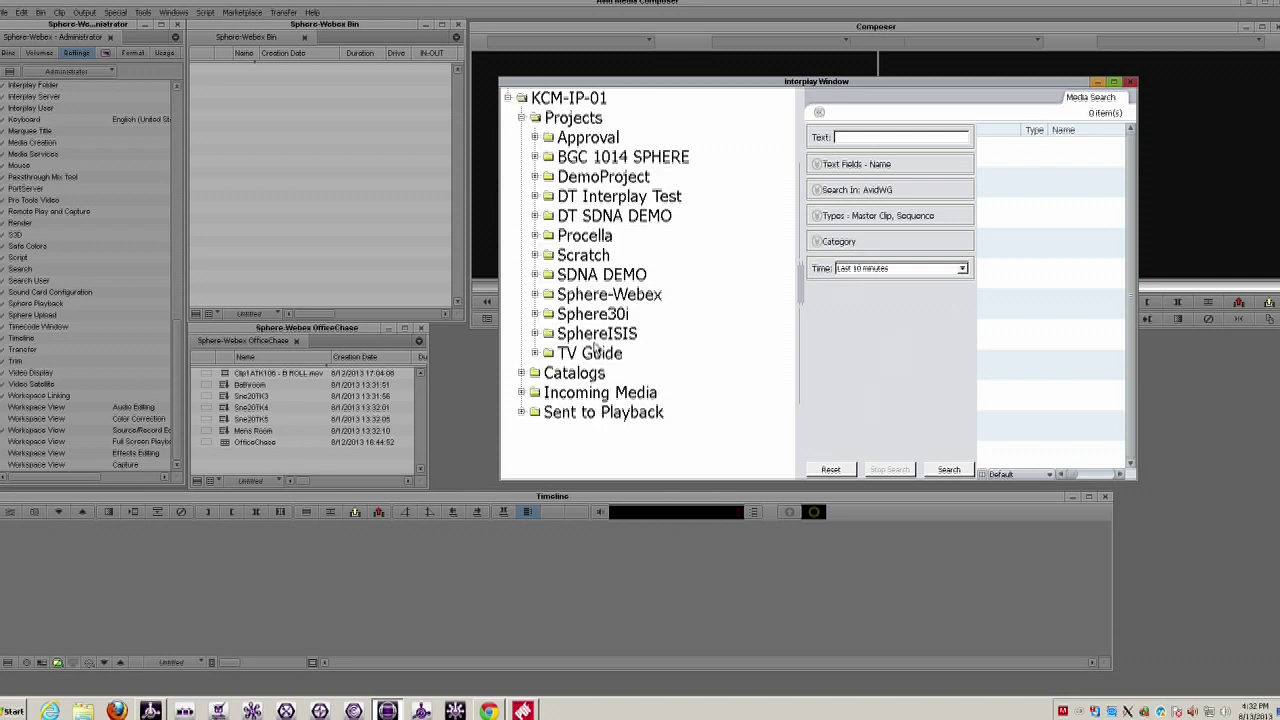
{"action": "left_click", "coordinate": [627, 296]}
{"action": "left_click", "coordinate": [620, 314]}
{"action": "left_click", "coordinate": [650, 353]}
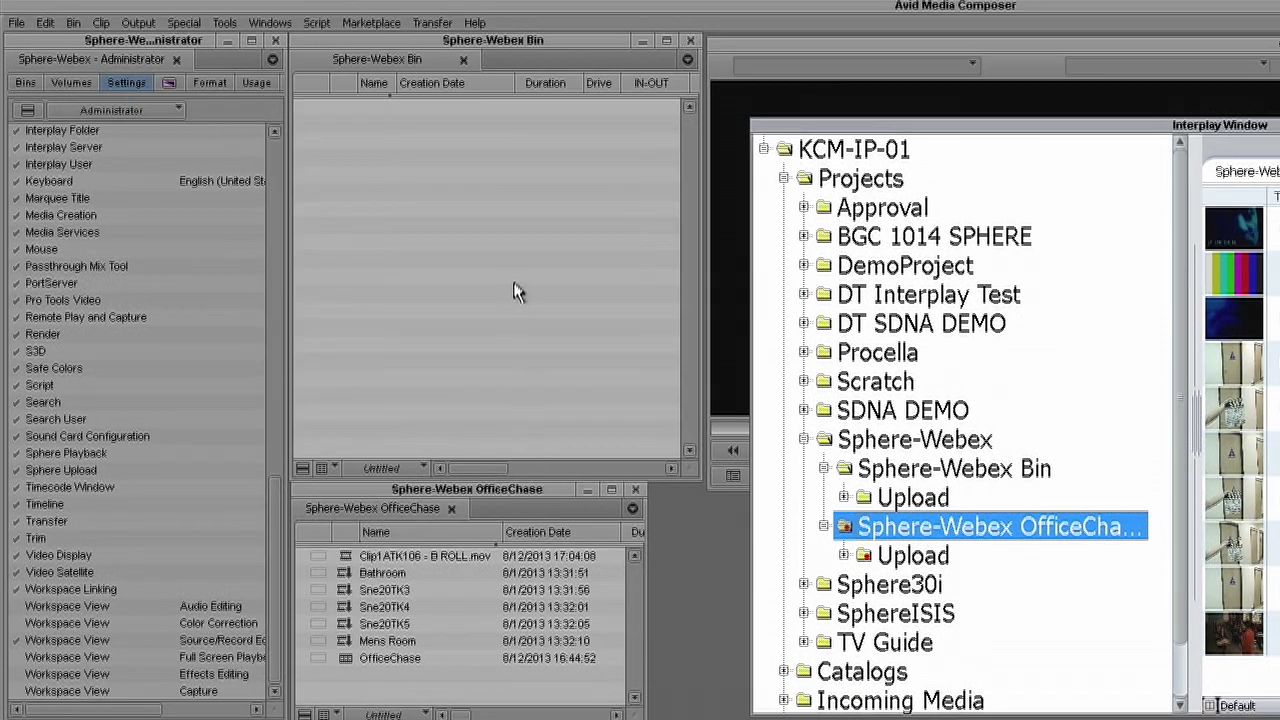
- Create a new sequence in the Sphere-Webex Bin named TEST-WEBEX
{"action": "right_click", "coordinate": [374, 126]}
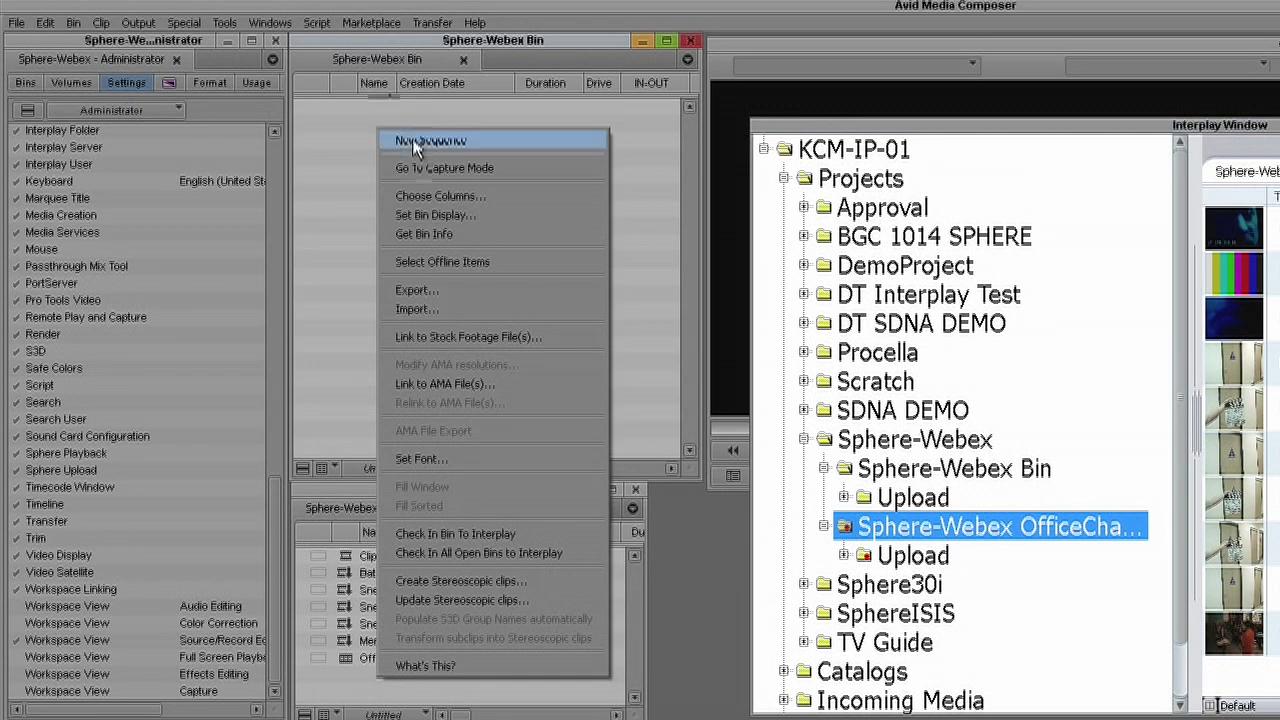
{"action": "left_click", "coordinate": [400, 137]}
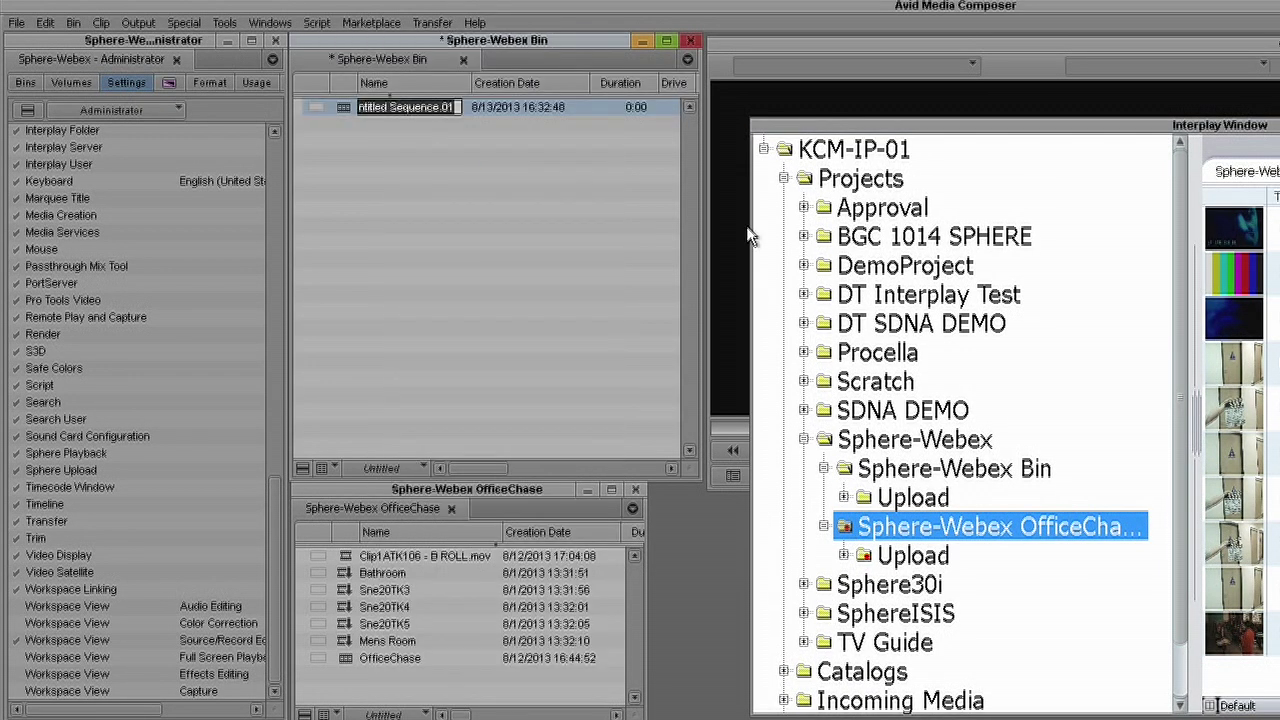
{"action": "type", "text": "TEST"}
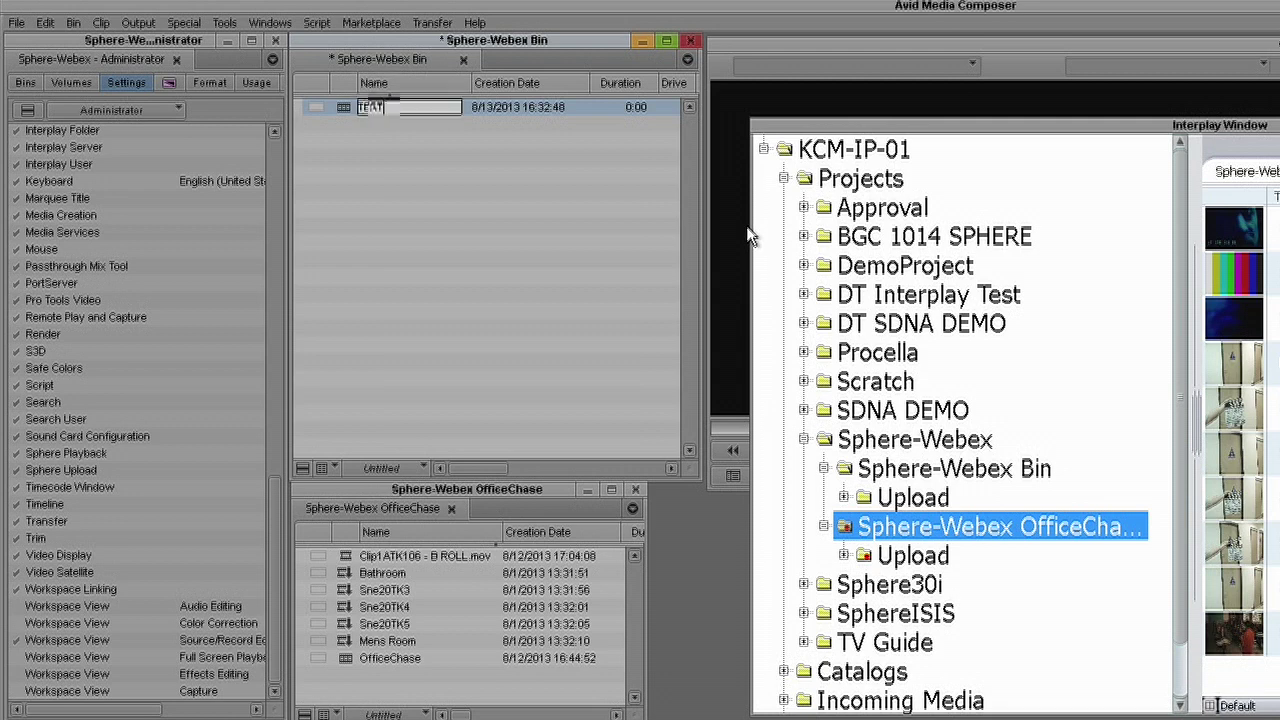
{"action": "type", "text": "-WEBE"}
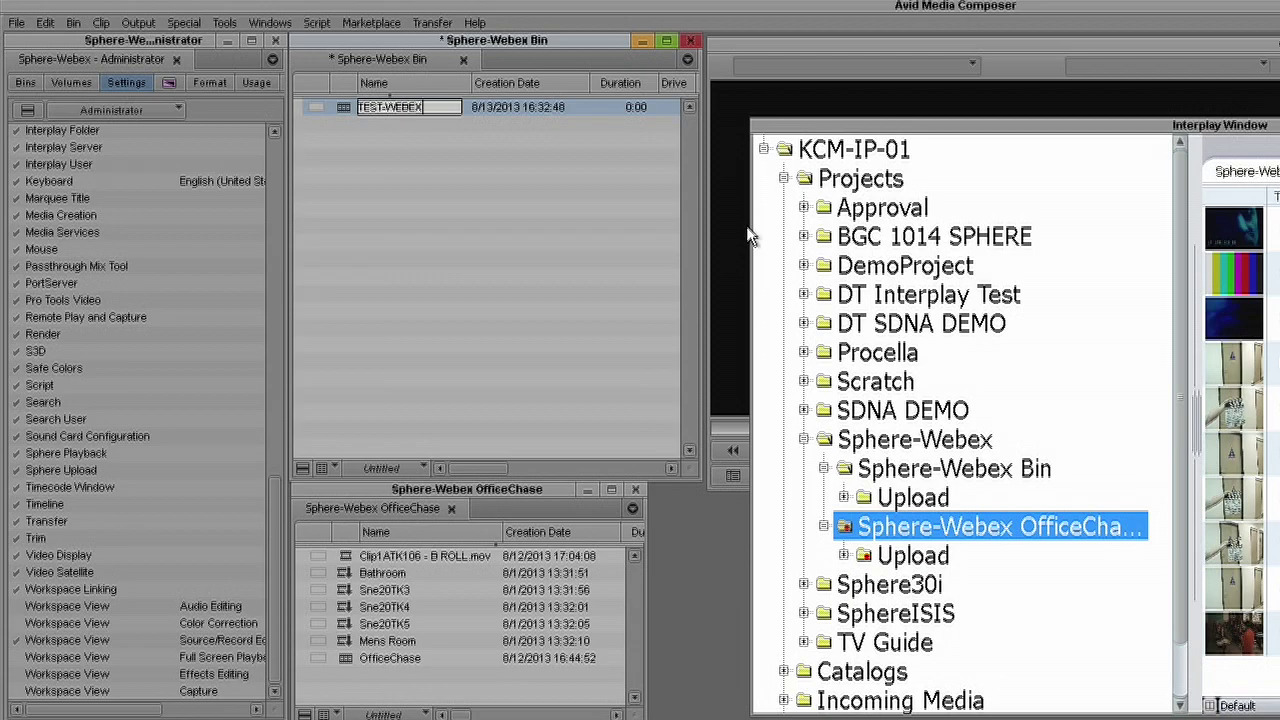
{"action": "type", "text": "X"}
{"action": "left_click", "coordinate": [598, 305]}
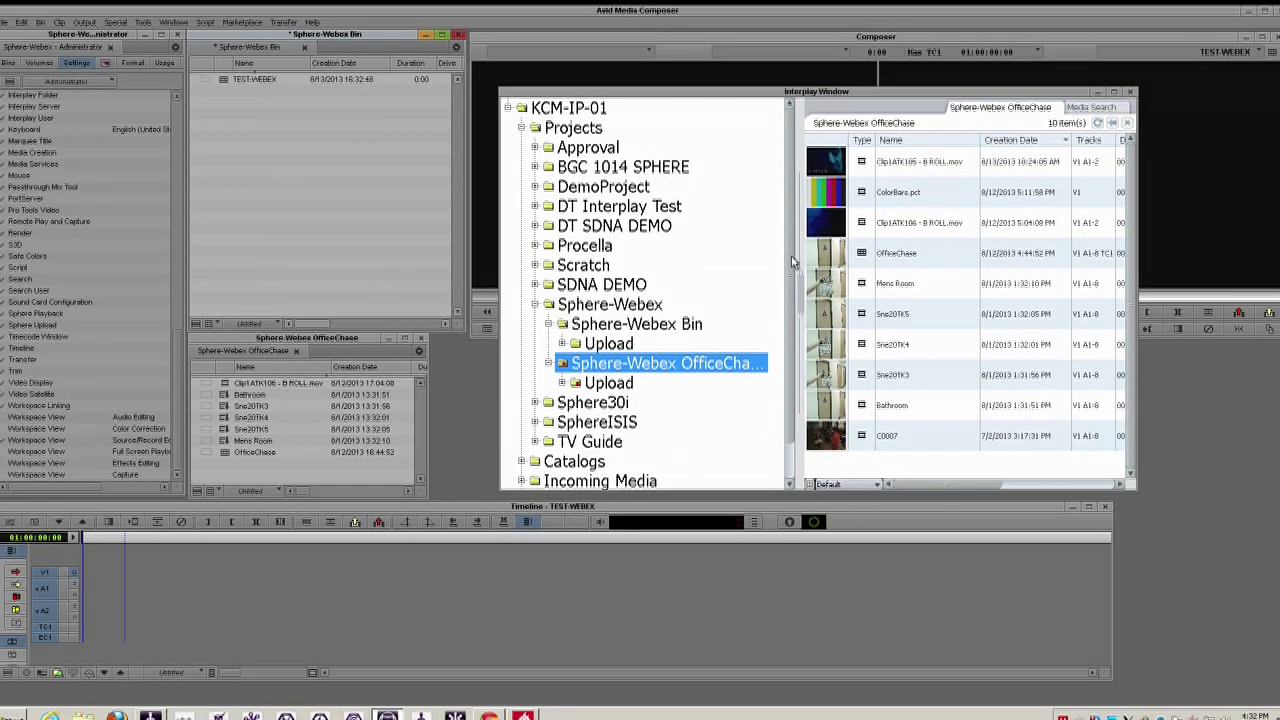
- Expand Incoming Media > RAW Media in the Interplay Window and show RAW Media Bin2's clips
{"action": "scroll", "coordinate": [793, 262], "scroll_direction": "down", "scroll_amount": 2}
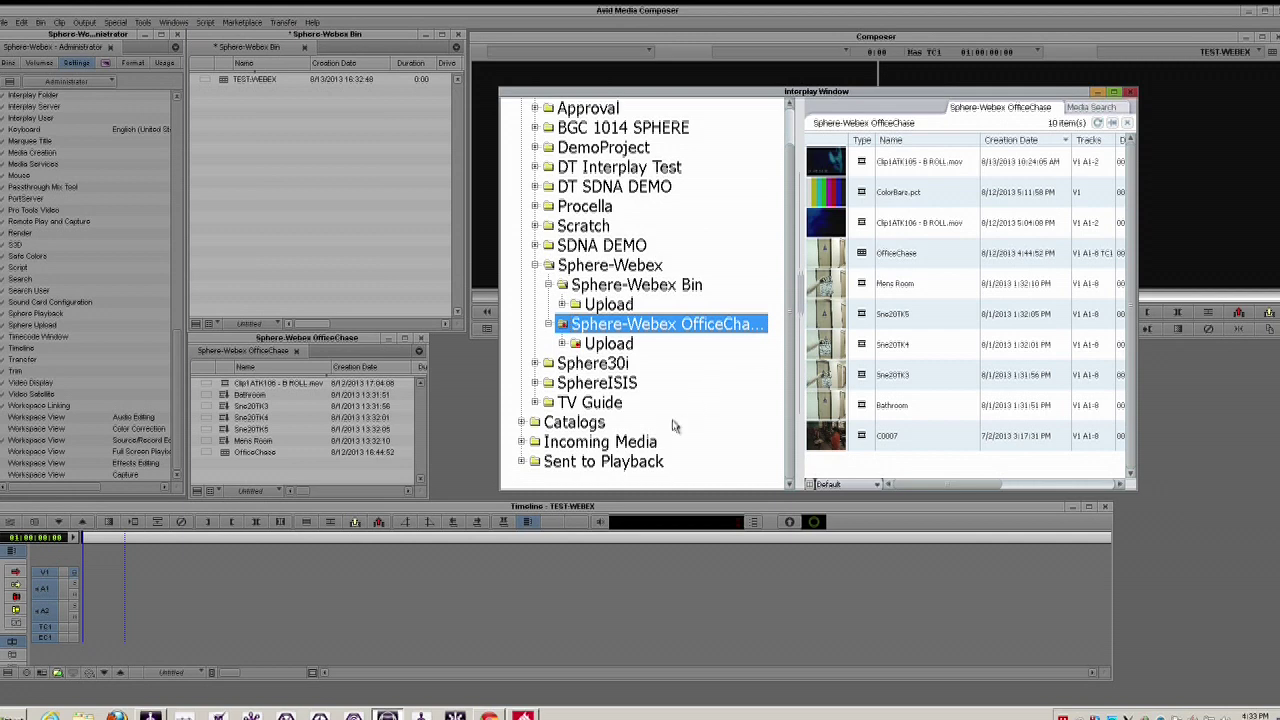
{"action": "double_click", "coordinate": [585, 441]}
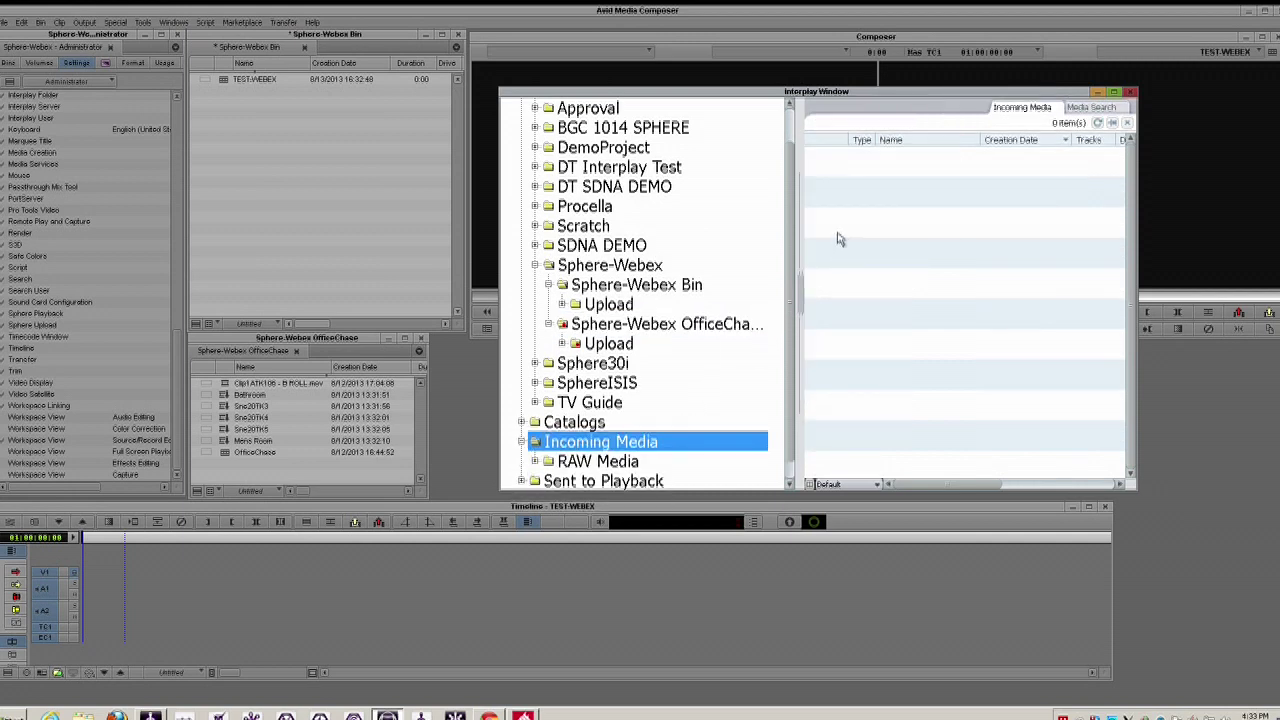
{"action": "scroll", "coordinate": [795, 258], "scroll_direction": "down", "scroll_amount": 1}
{"action": "double_click", "coordinate": [585, 443]}
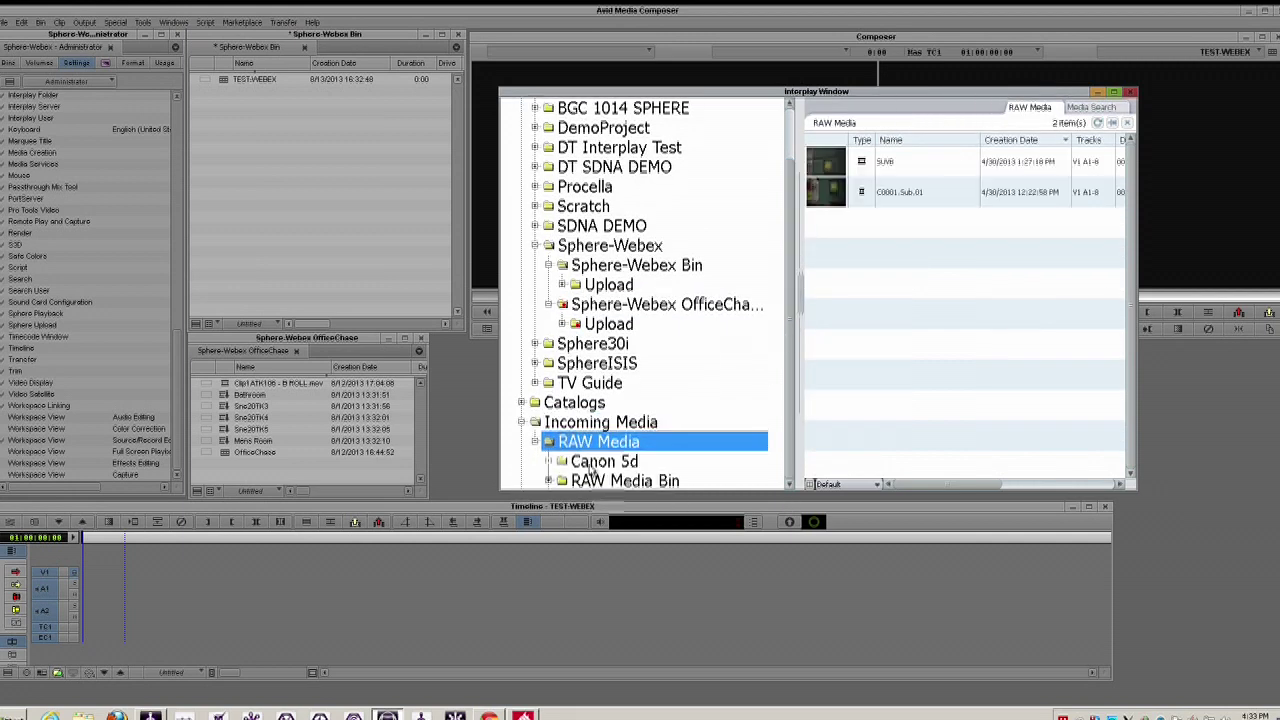
{"action": "scroll", "coordinate": [645, 473], "scroll_direction": "down", "scroll_amount": 3}
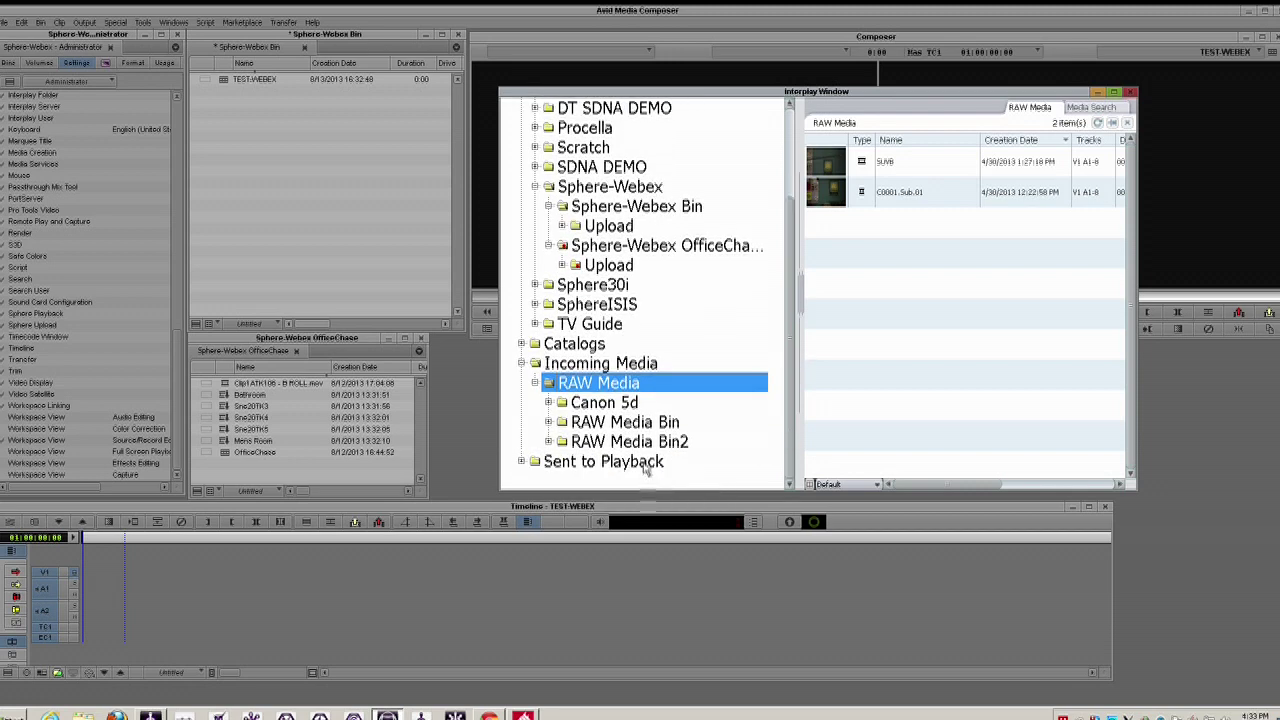
{"action": "left_click", "coordinate": [648, 445]}
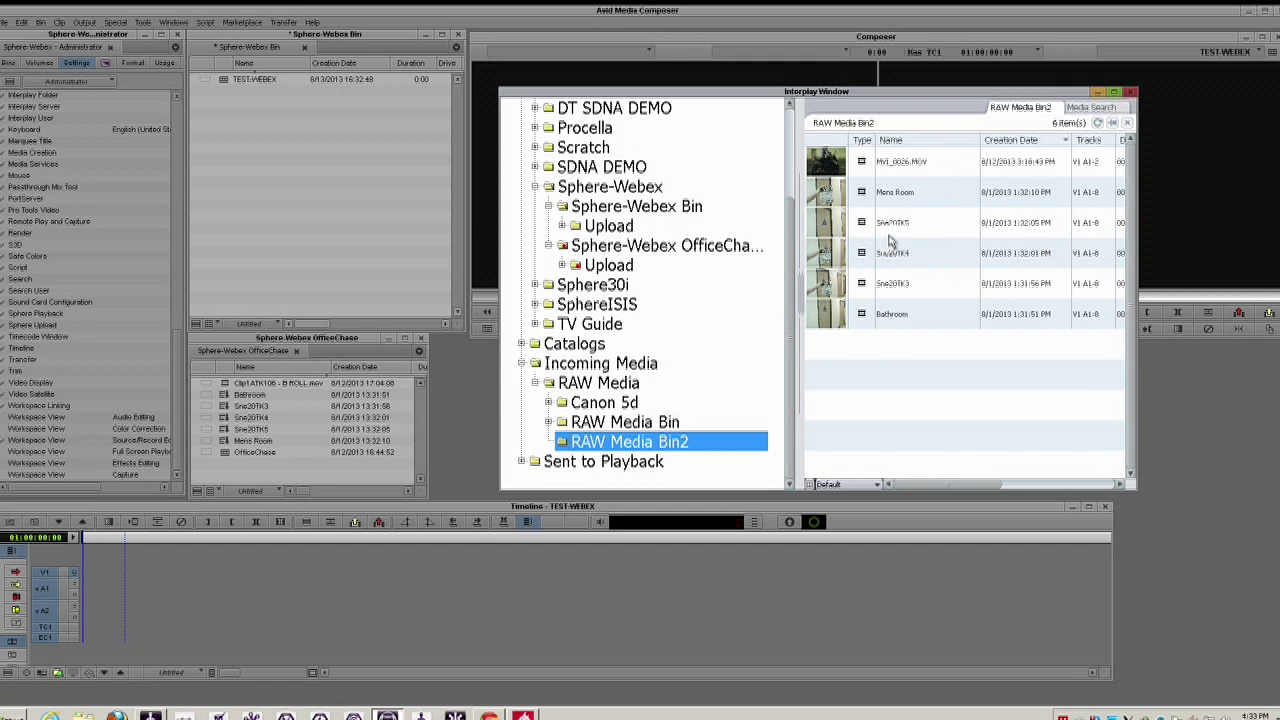
- Select the five clips from Bathroom to Mens Room and copy them into Sphere-Webex Bin's Upload folder
{"action": "left_click", "coordinate": [822, 318]}
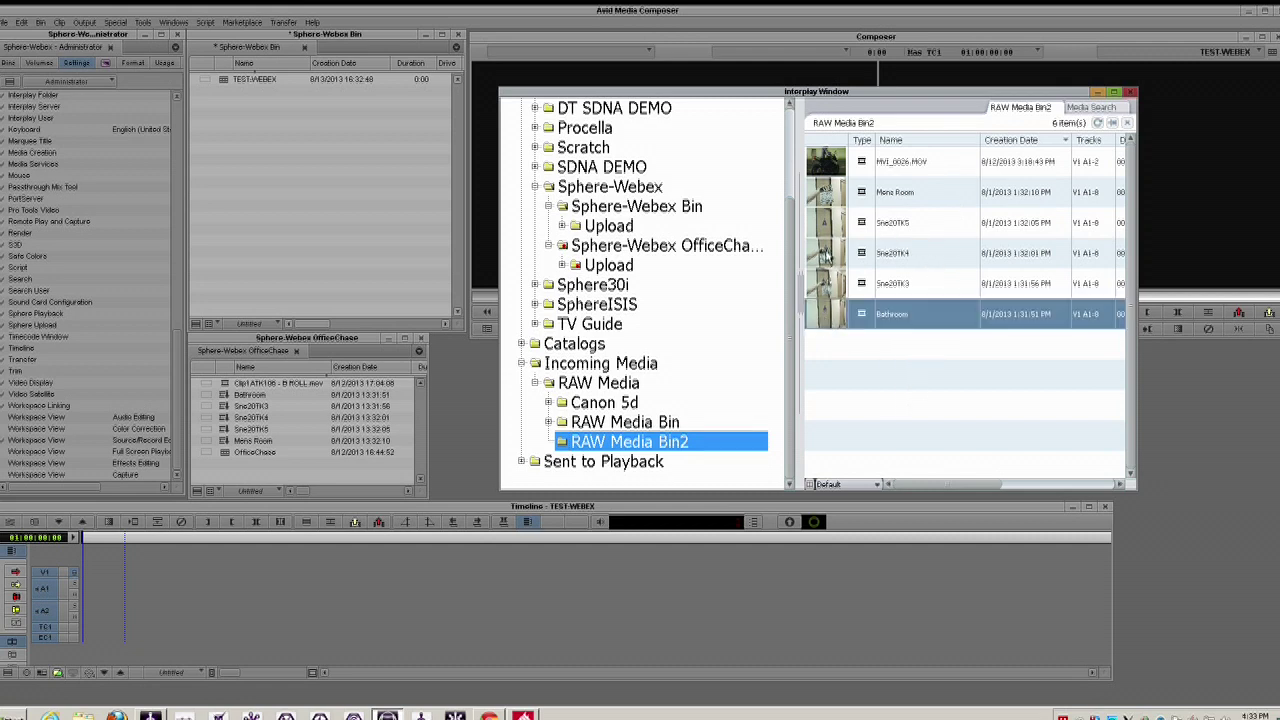
{"action": "left_click", "coordinate": [835, 197], "text": "shift"}
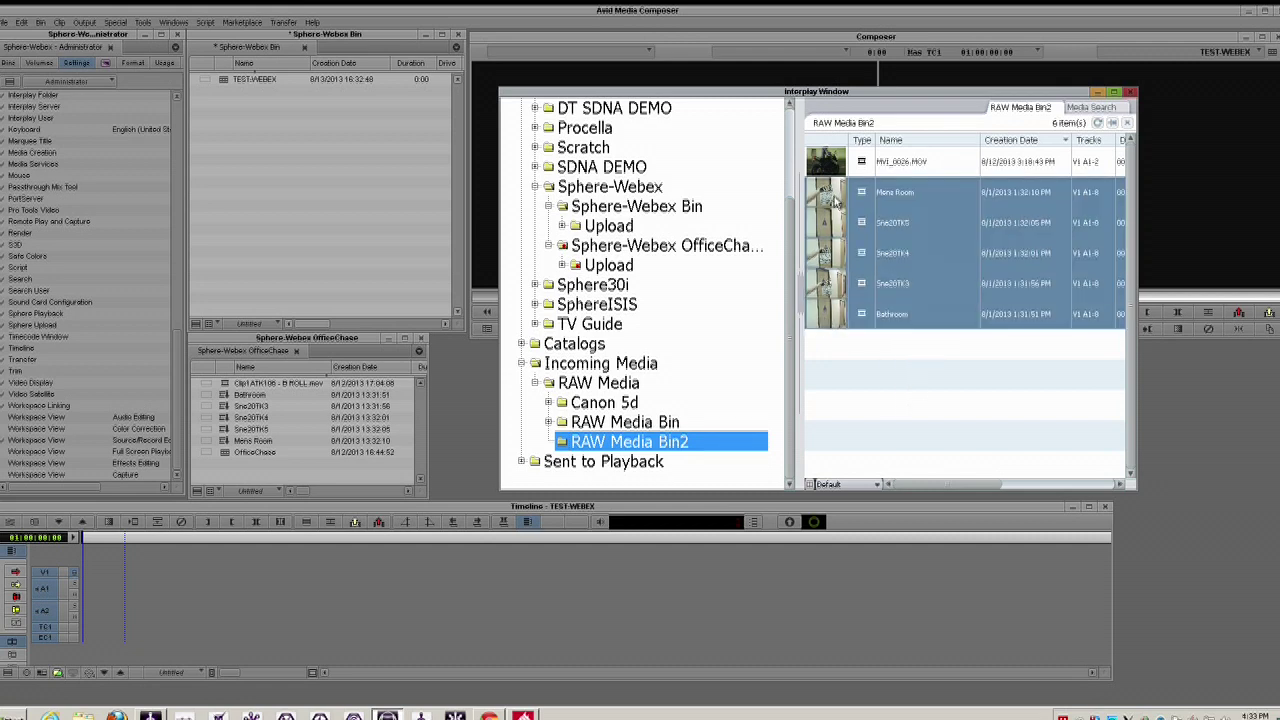
{"action": "left_click_drag", "start_coordinate": [835, 200], "coordinate": [608, 225]}
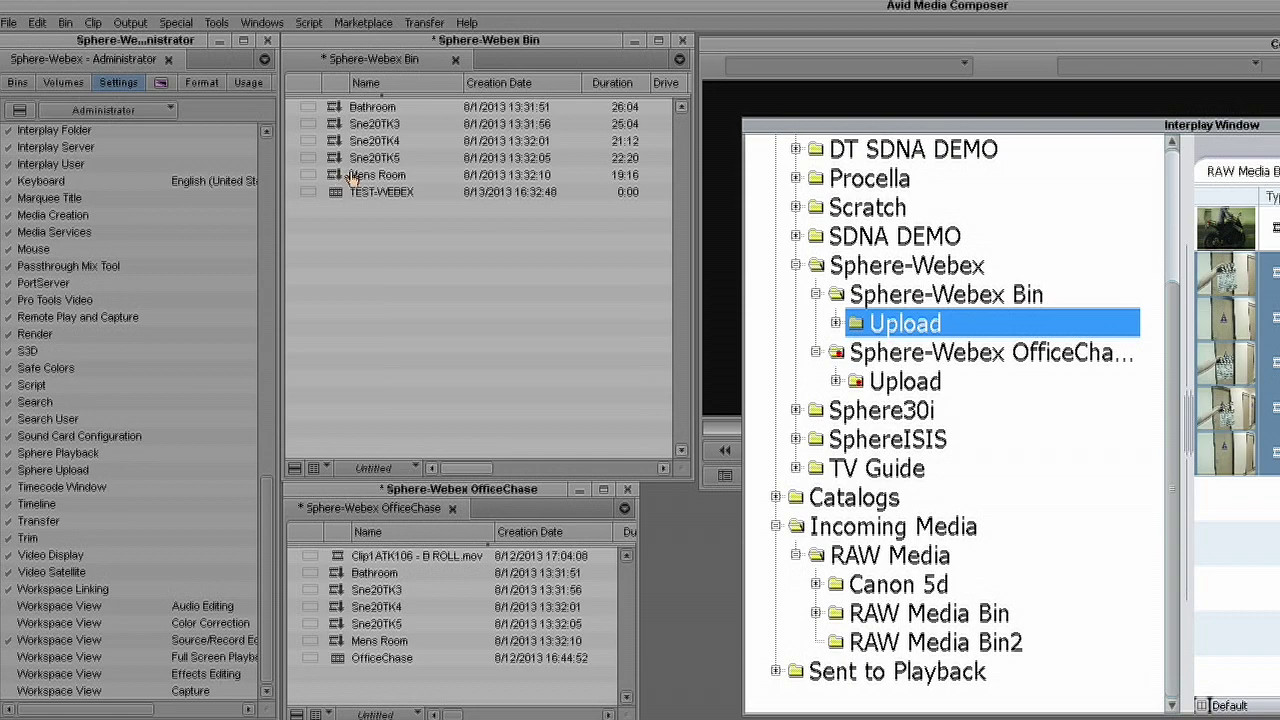
- Load the Bathroom clip into the source monitor and preview it by playing and scrubbing
{"action": "double_click", "coordinate": [368, 107]}
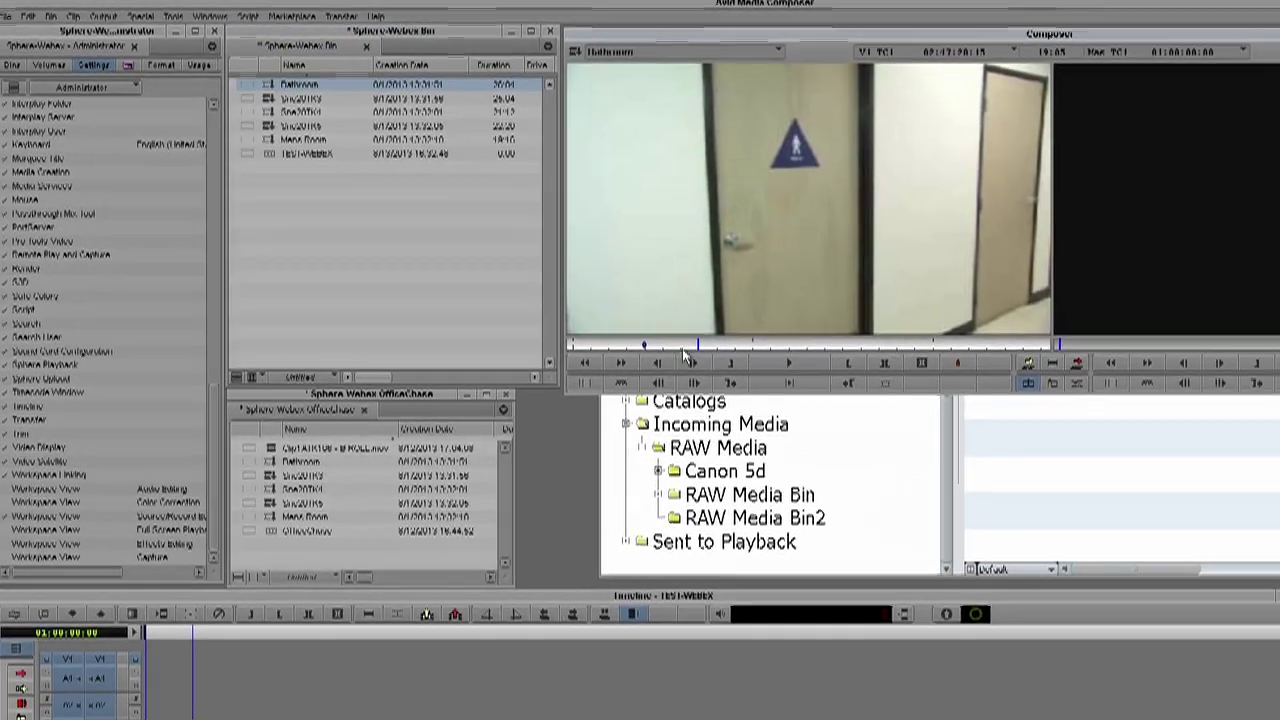
{"action": "left_click", "coordinate": [783, 363]}
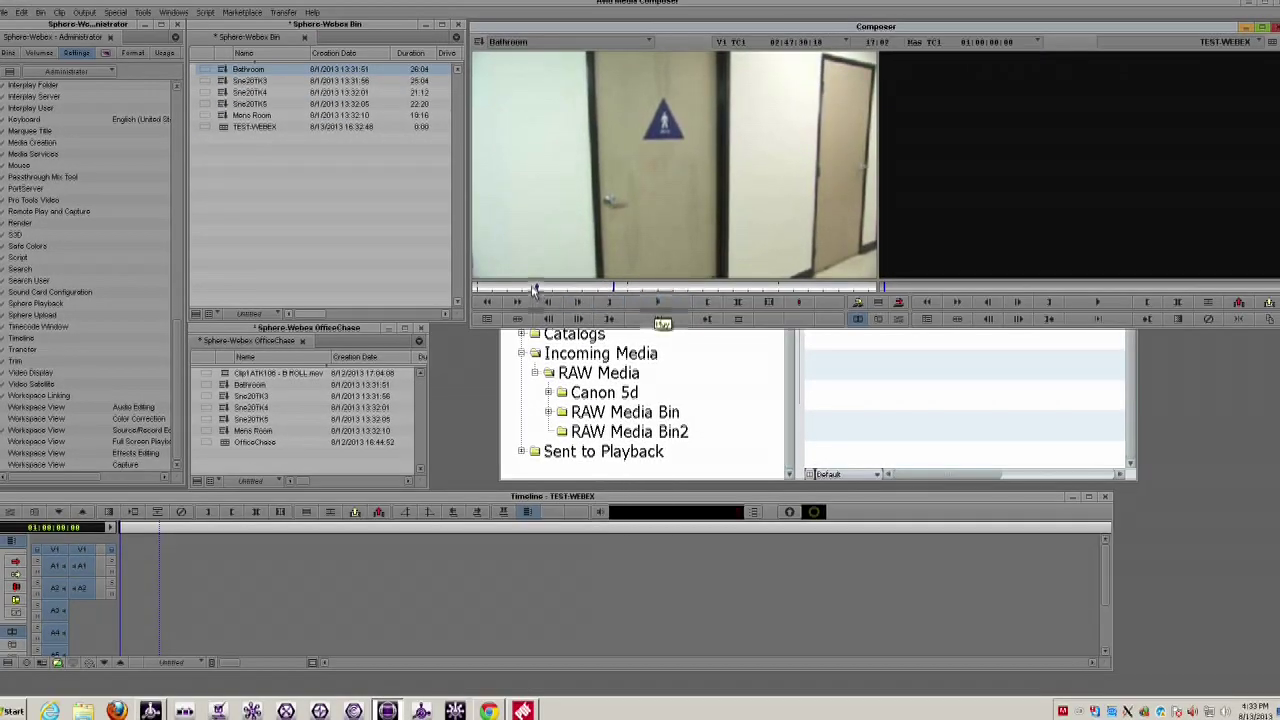
{"action": "left_click", "coordinate": [536, 288]}
{"action": "left_click_drag", "start_coordinate": [536, 288], "coordinate": [537, 288]}
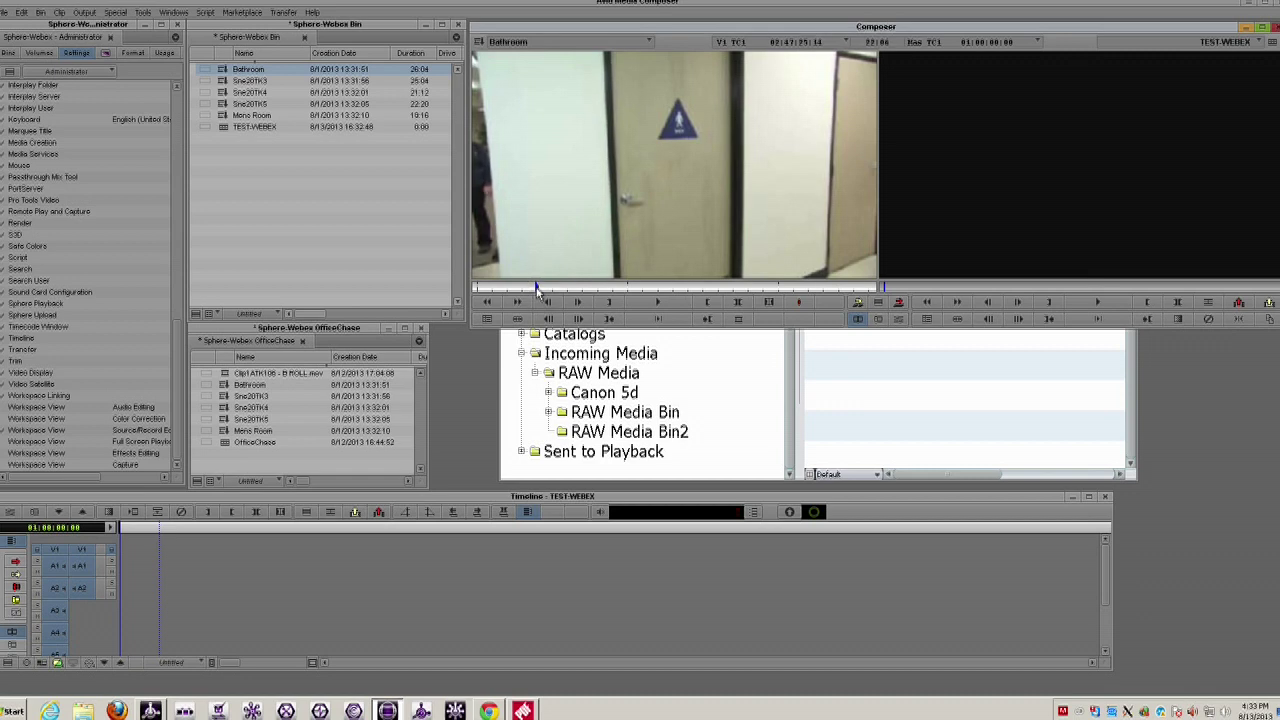
{"action": "left_click", "coordinate": [667, 305]}
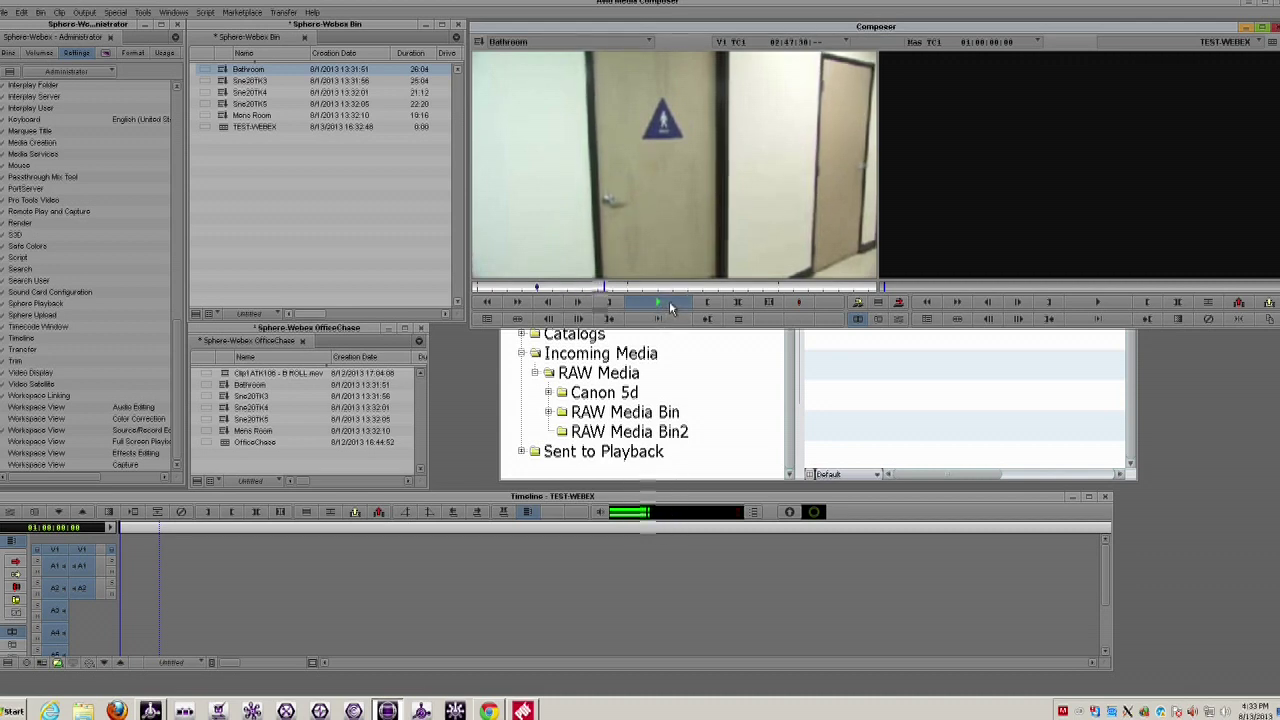
{"action": "left_click", "coordinate": [669, 301]}
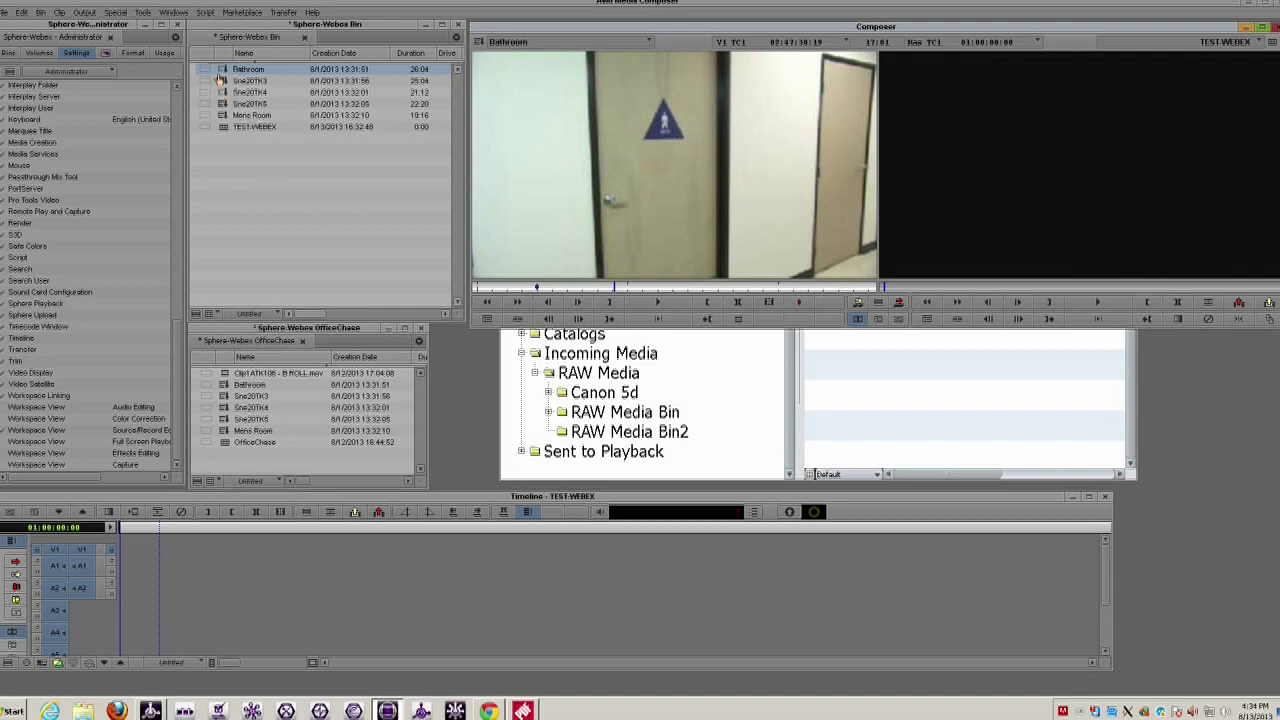
- Edit Bathroom, Sne20TK5 and Sne20TK4 in that order into the TEST-WEBEX sequence
{"action": "left_click_drag", "start_coordinate": [222, 73], "coordinate": [180, 585]}
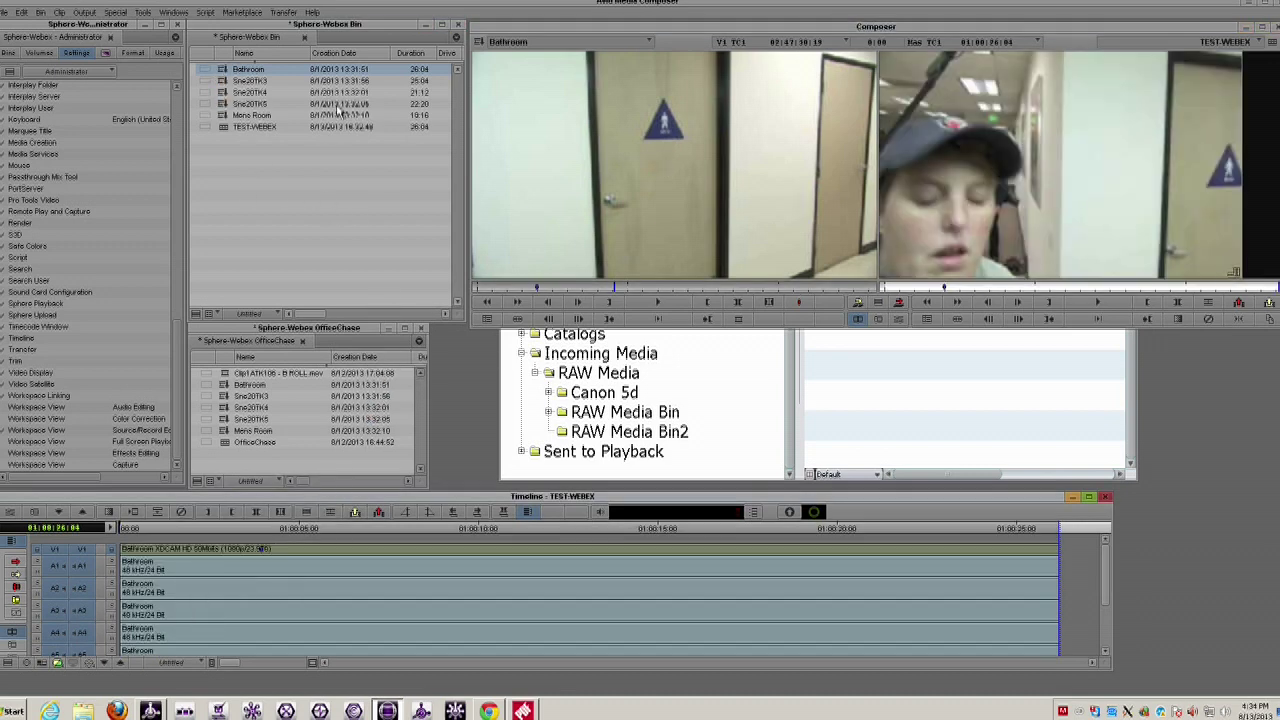
{"action": "double_click", "coordinate": [223, 104]}
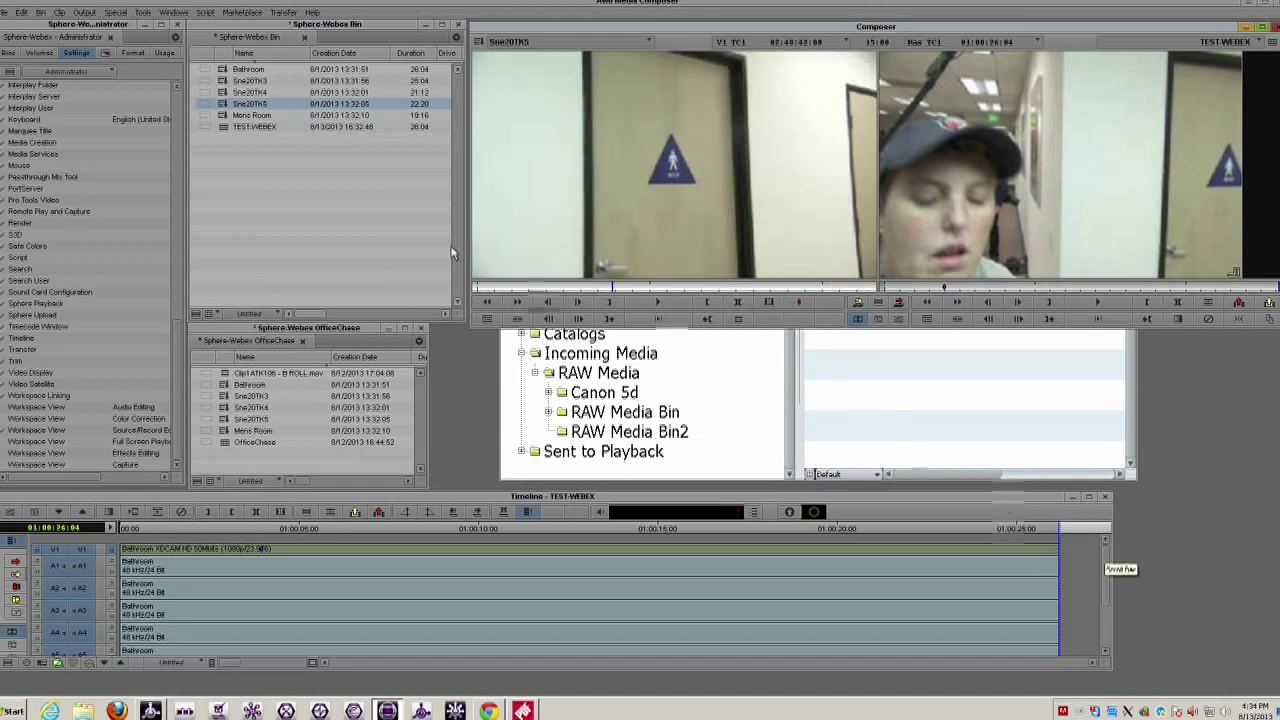
{"action": "left_click", "coordinate": [224, 110]}
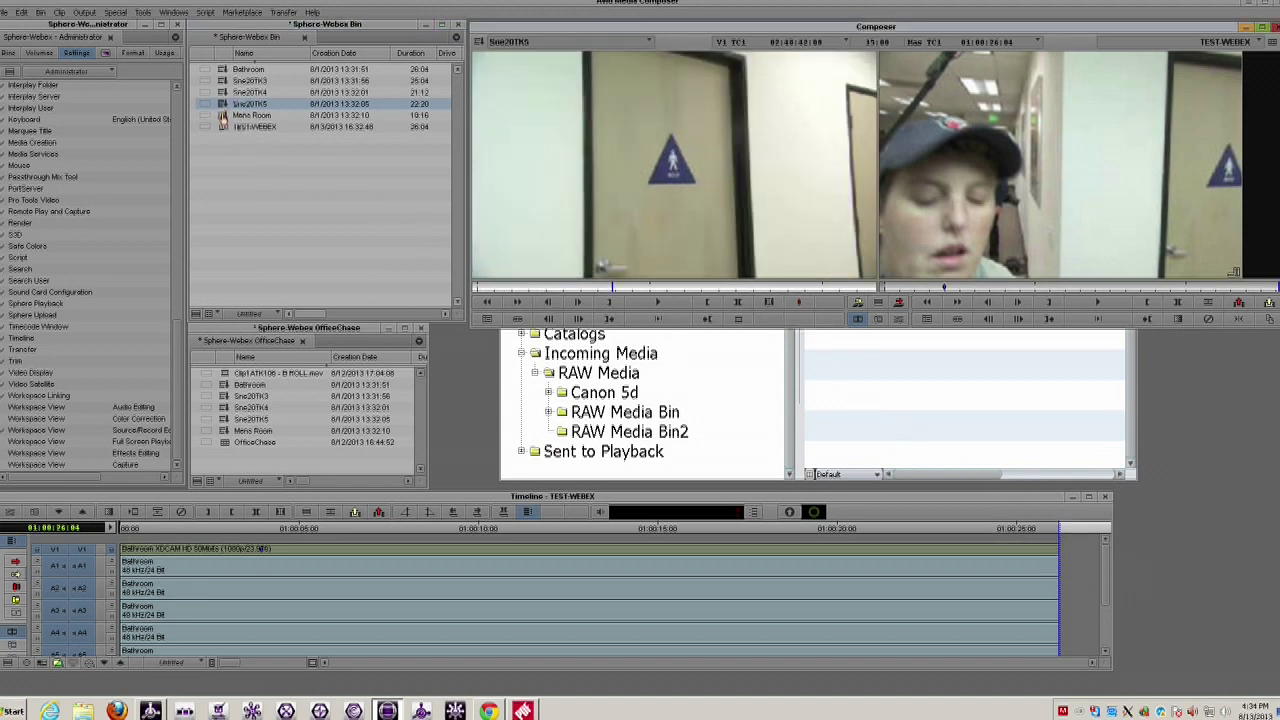
{"action": "left_click_drag", "start_coordinate": [223, 110], "coordinate": [1063, 576]}
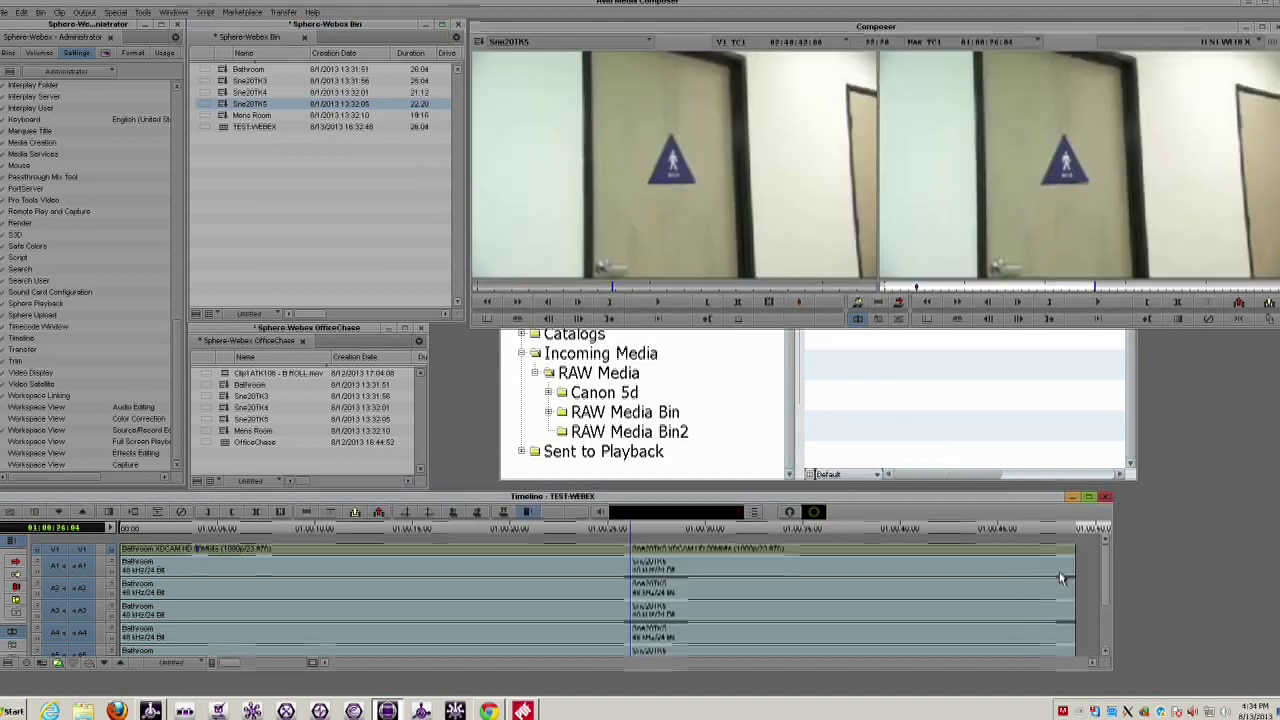
{"action": "double_click", "coordinate": [221, 117]}
{"action": "double_click", "coordinate": [223, 92]}
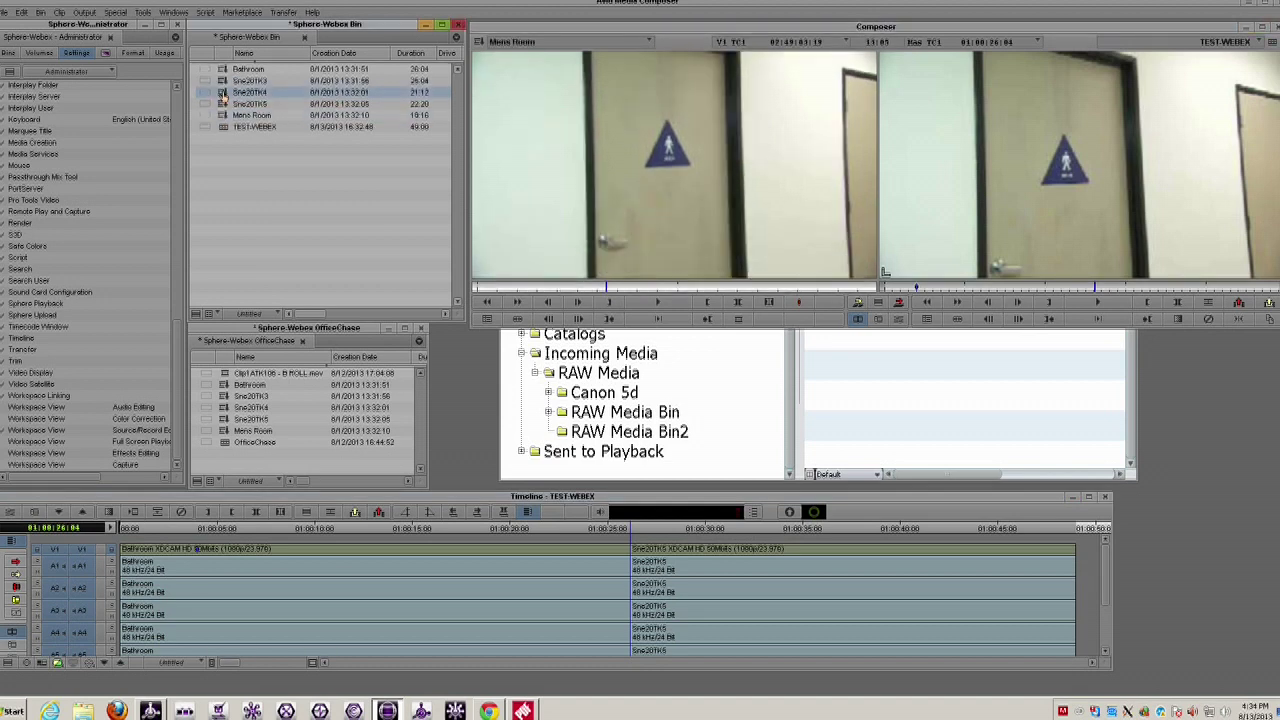
{"action": "left_click_drag", "start_coordinate": [222, 95], "coordinate": [1076, 557]}
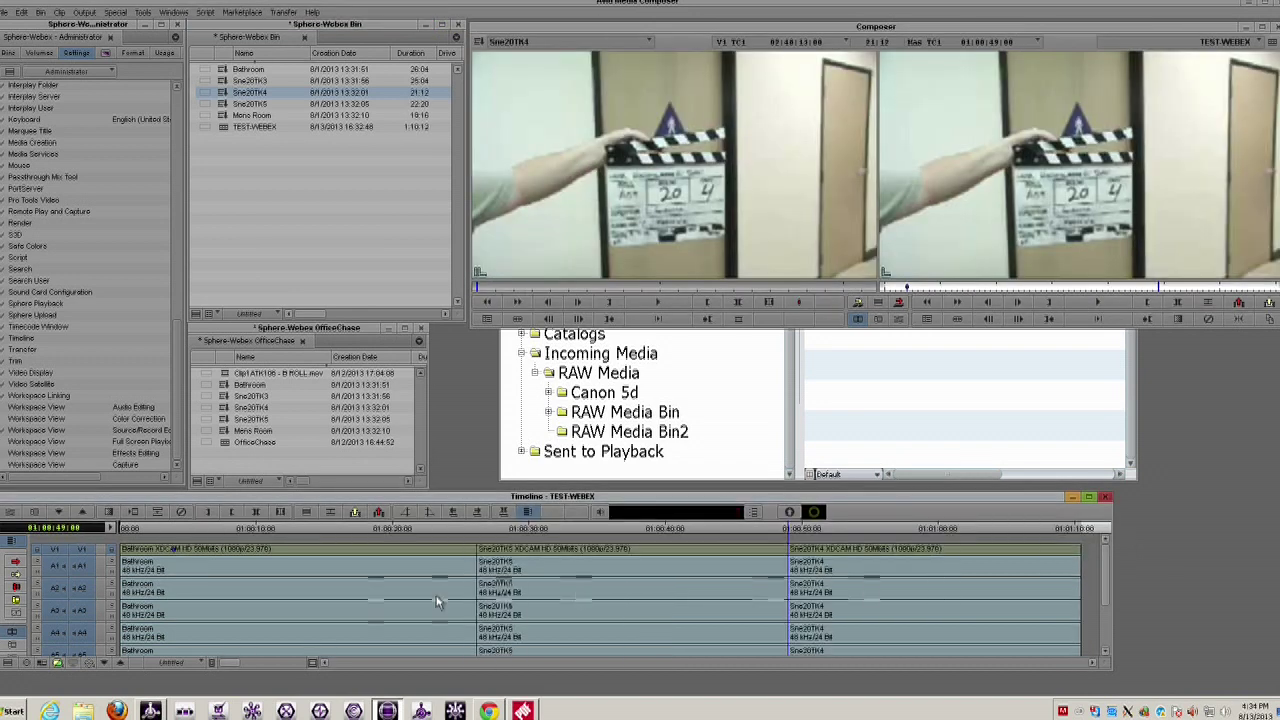
- Review the TEST-WEBEX sequence by playing it from several points around 01:00:24
{"action": "left_click", "coordinate": [459, 533]}
{"action": "key", "text": "space"}
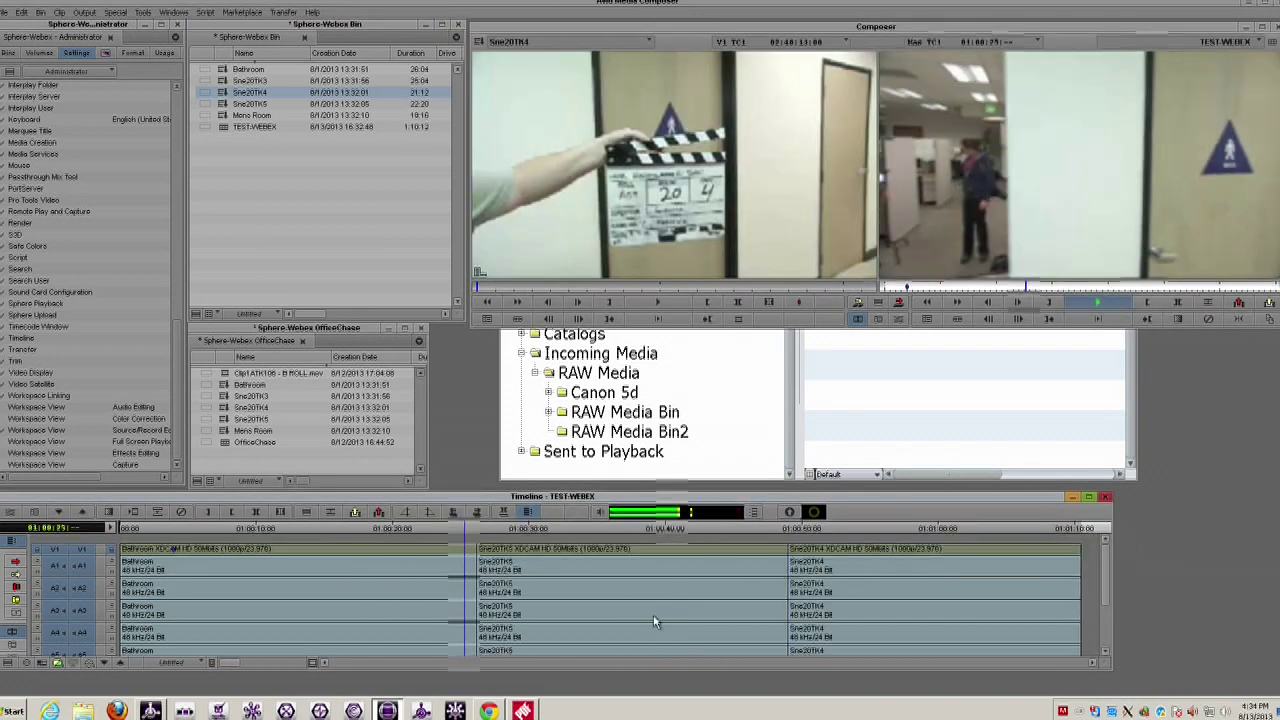
{"action": "left_click", "coordinate": [793, 572]}
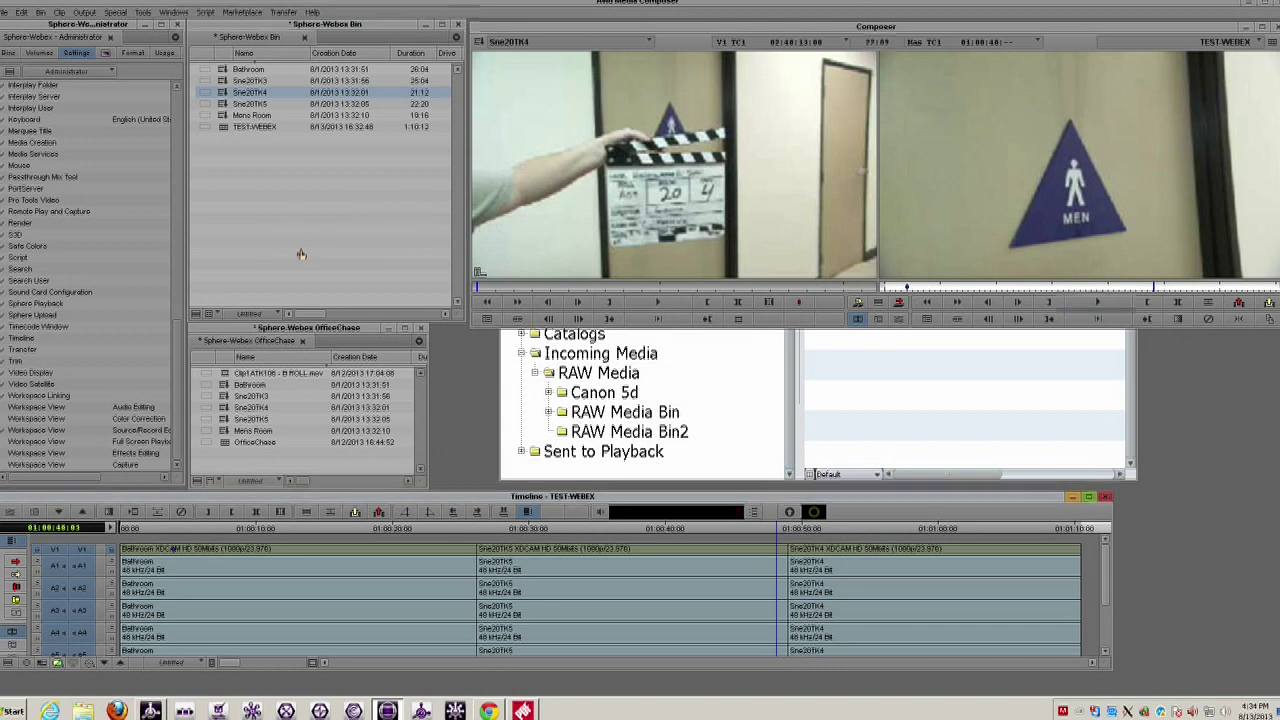
{"action": "left_click", "coordinate": [451, 528]}
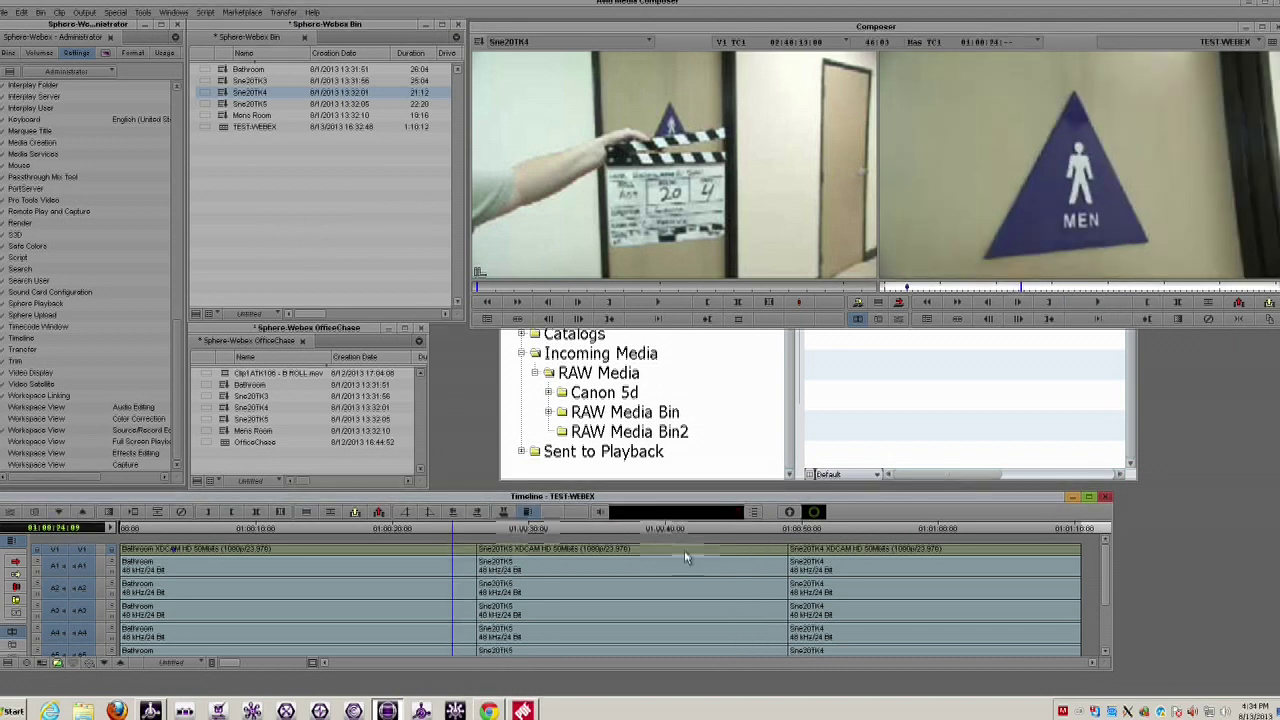
{"action": "key", "text": "space"}
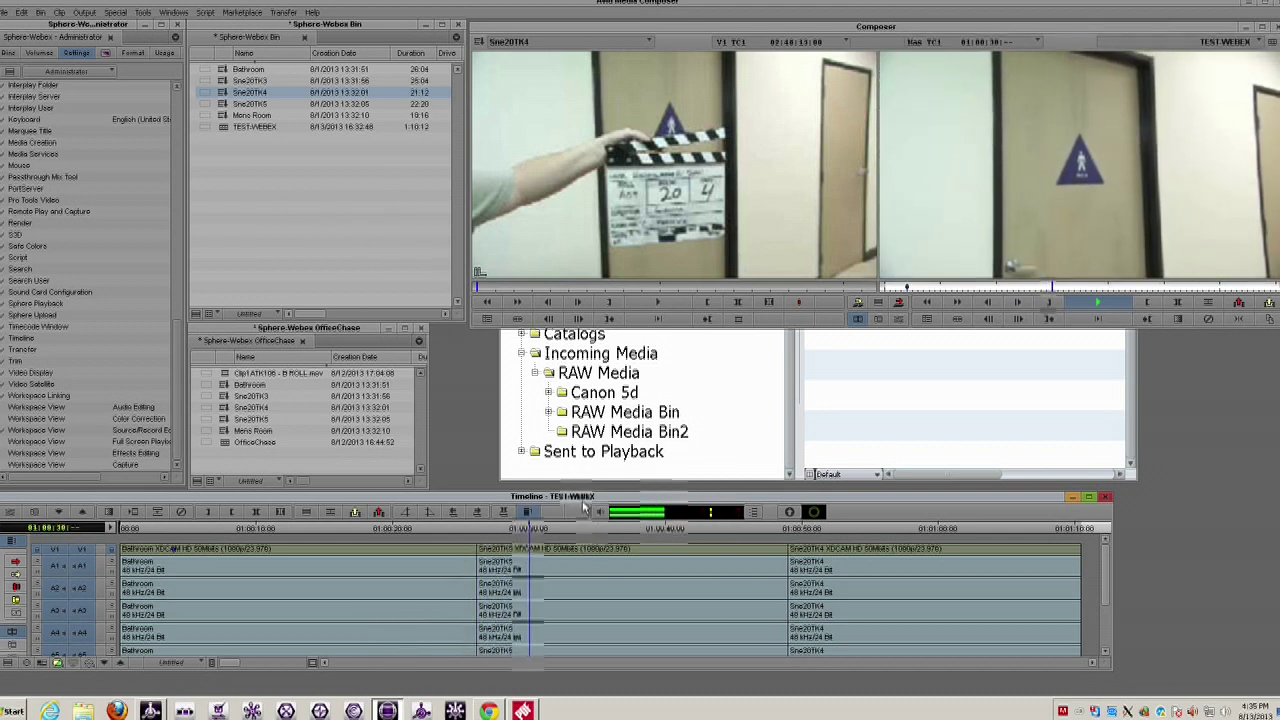
{"action": "key", "text": "space"}
{"action": "left_click", "coordinate": [812, 530]}
{"action": "key", "text": "space"}
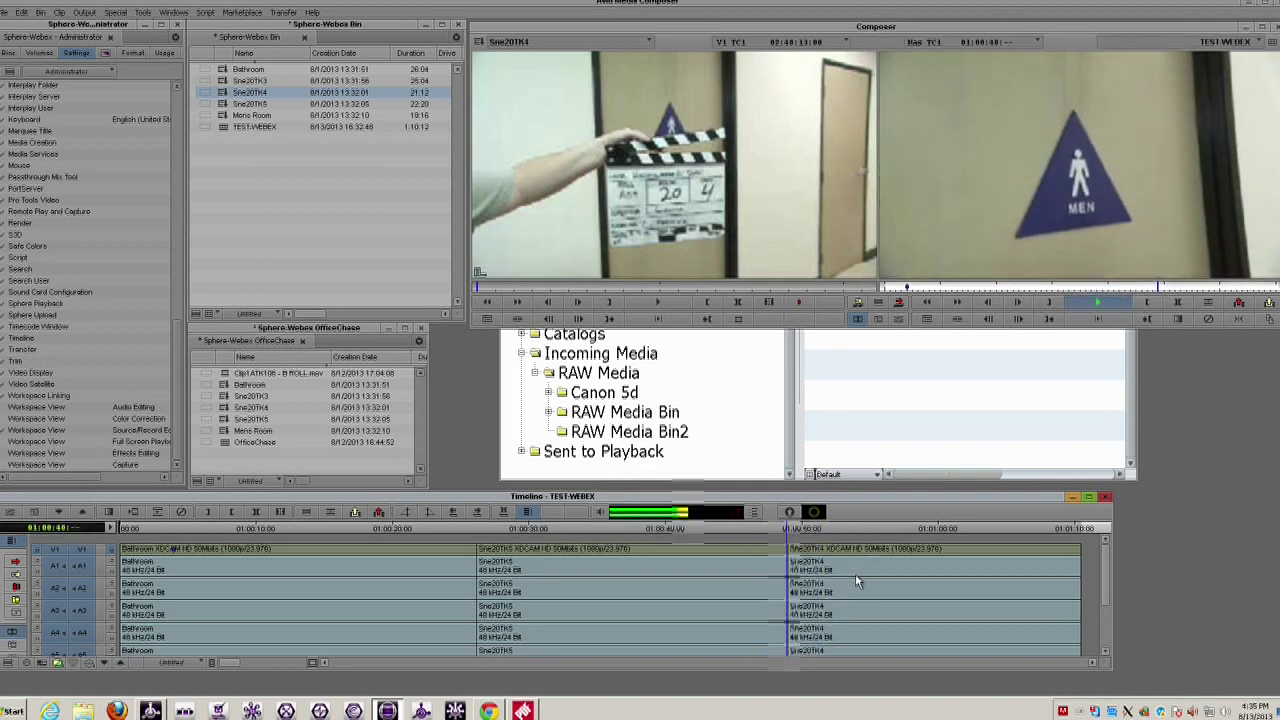
{"action": "key", "text": "space"}
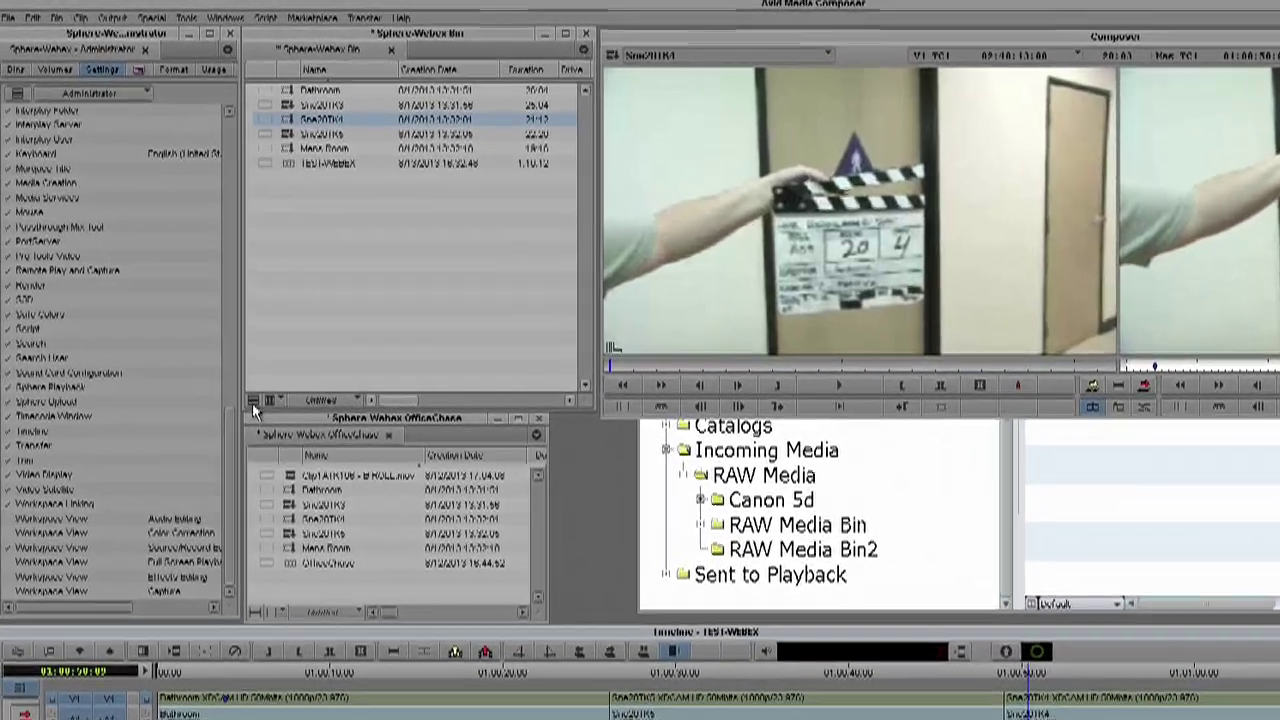
- Check the Sphere-Webex Bin in to Interplay from the bin's Fast Menu
{"action": "left_click", "coordinate": [197, 313]}
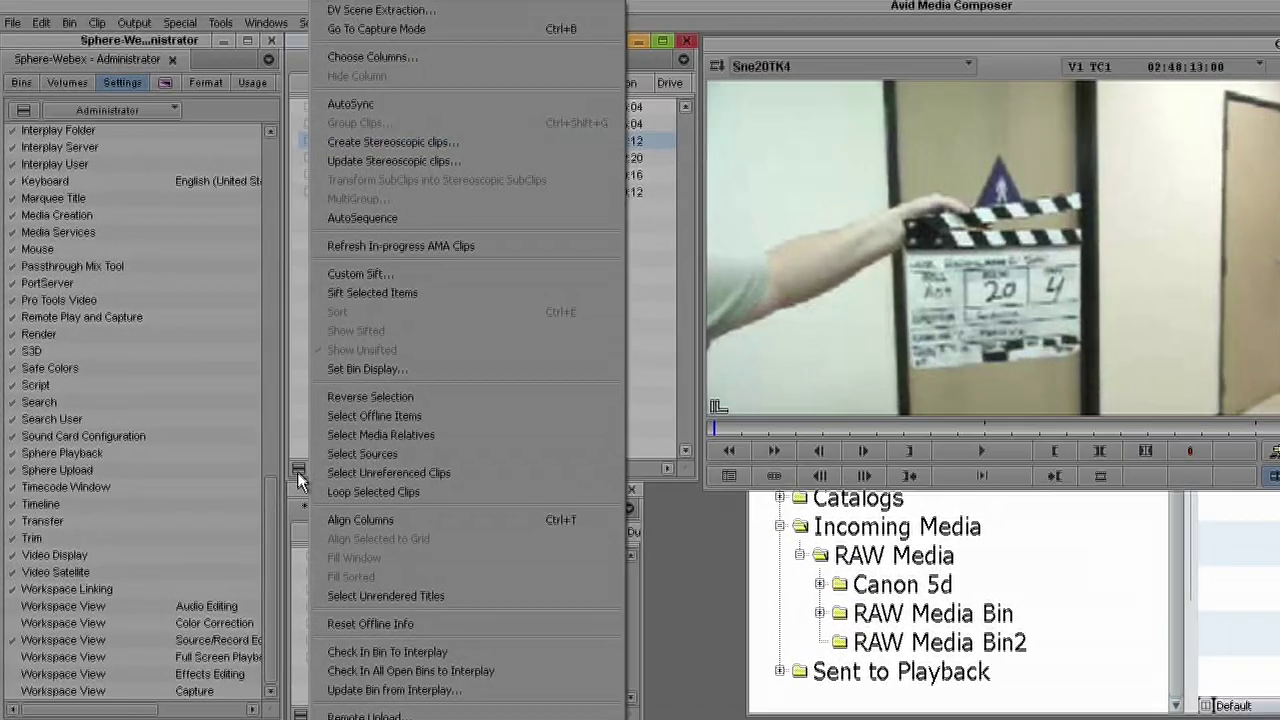
{"action": "left_click", "coordinate": [392, 649]}
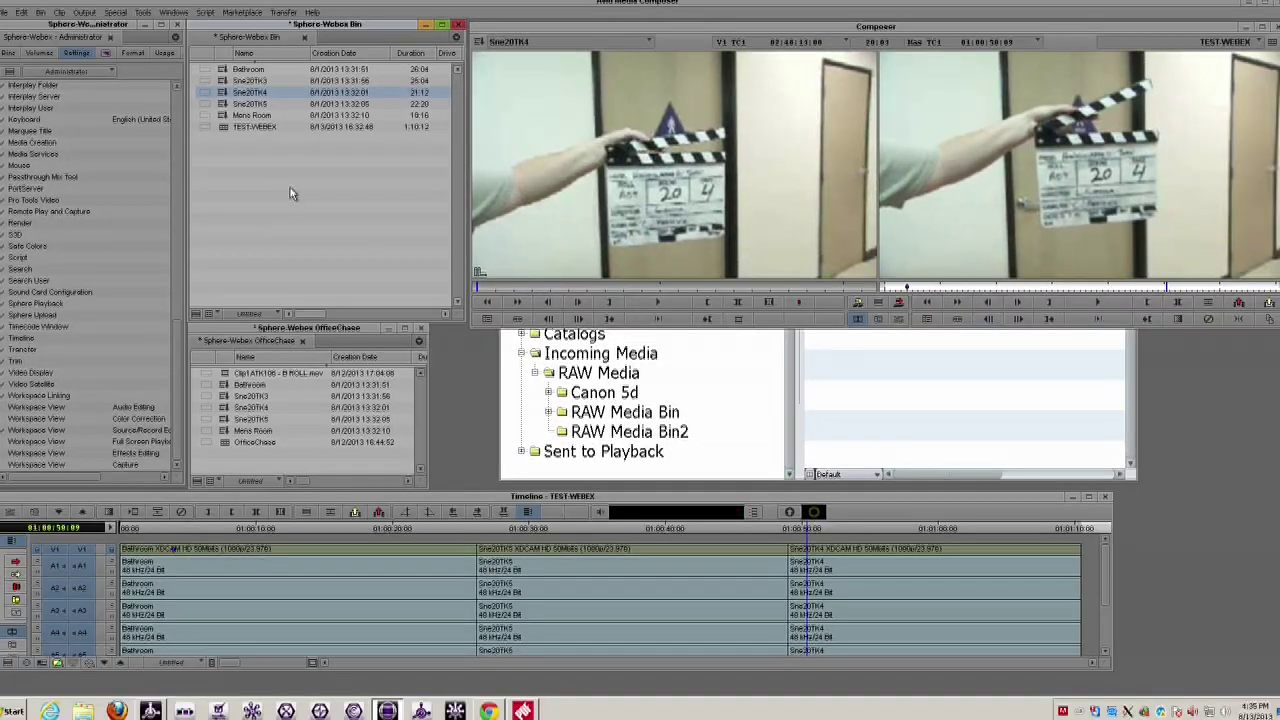
{"action": "key", "text": "alt+Tab"}
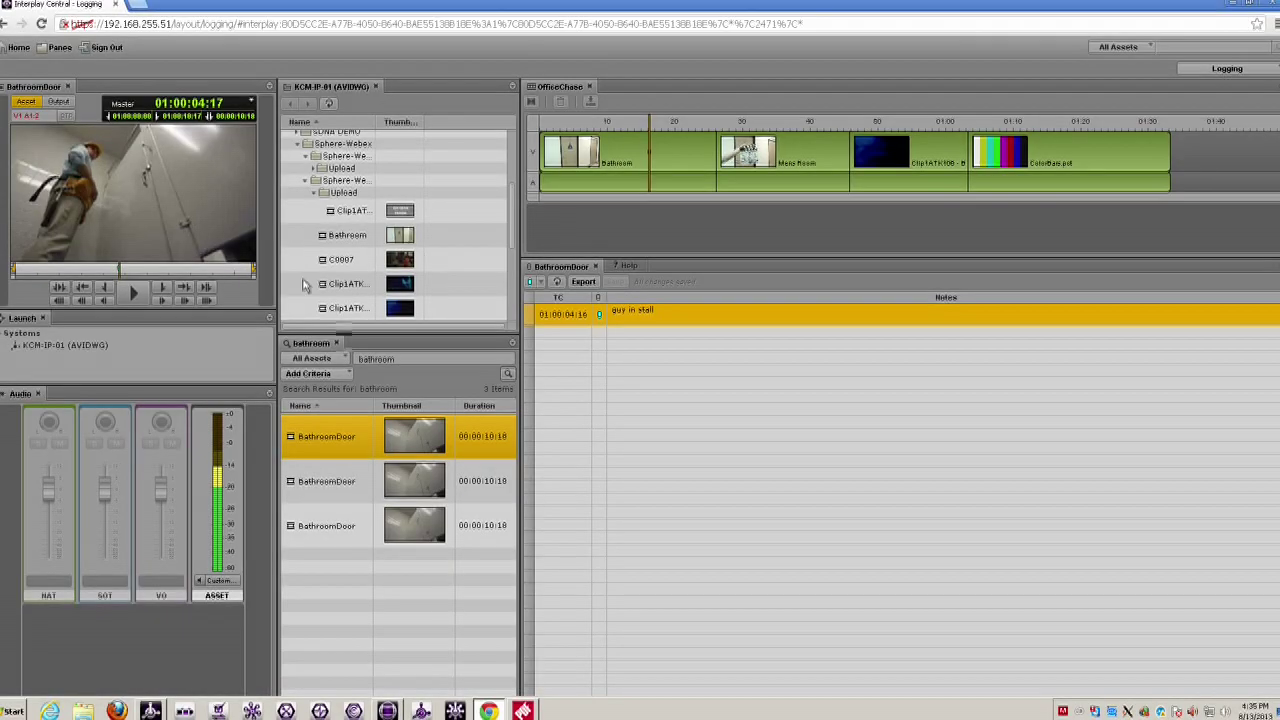
- Open the Sphere-Webex Bin folder in Interplay Central and load TEST-WEBEX into the player
{"action": "left_click", "coordinate": [306, 184]}
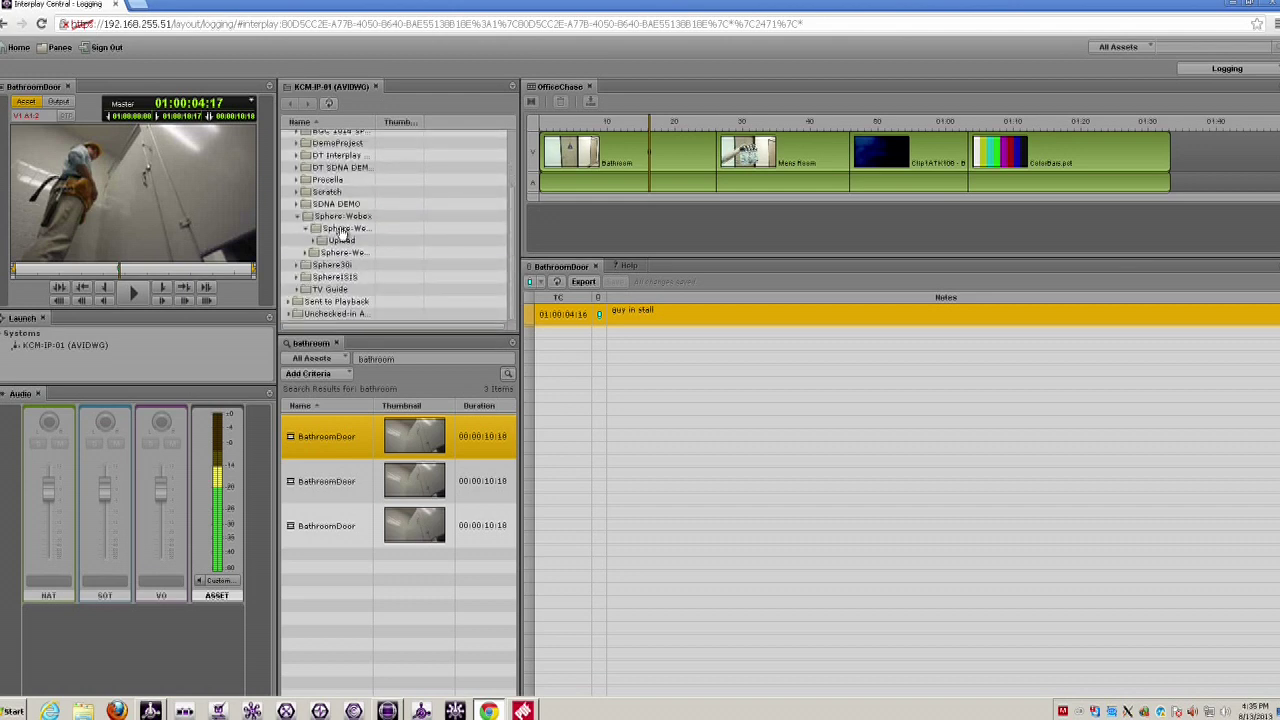
{"action": "left_click", "coordinate": [341, 231]}
{"action": "double_click", "coordinate": [341, 231]}
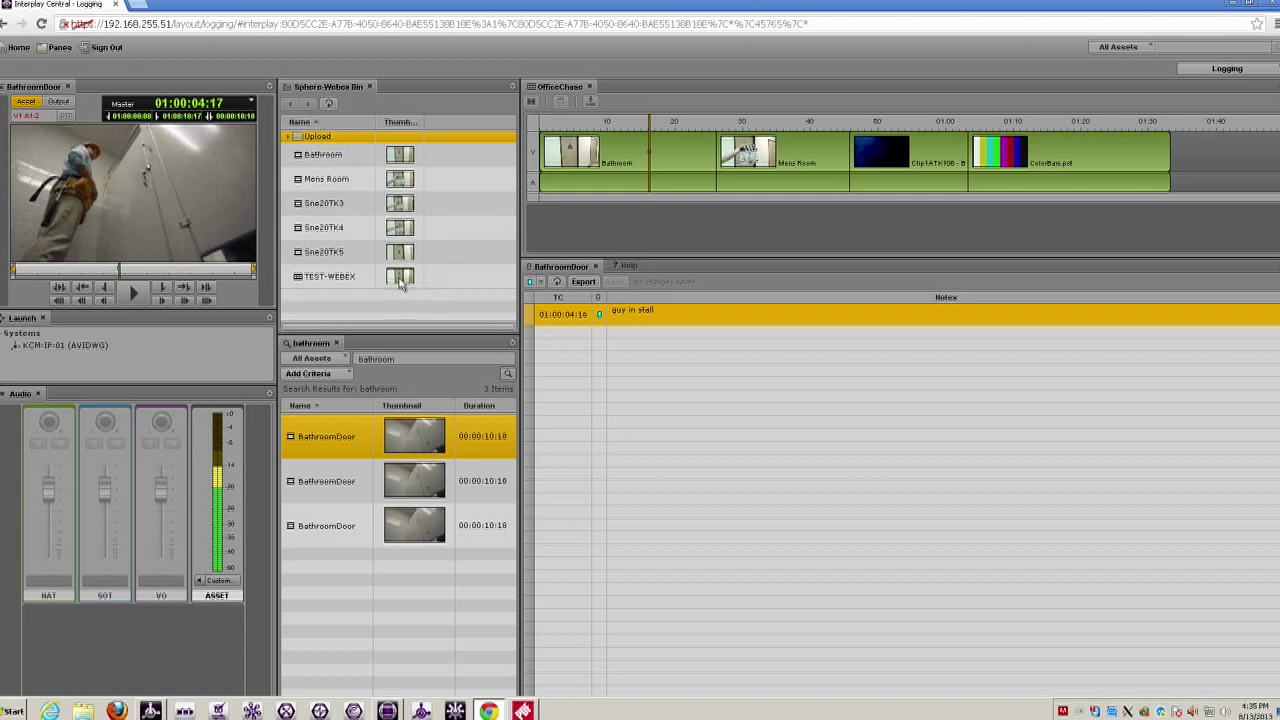
{"action": "double_click", "coordinate": [428, 280]}
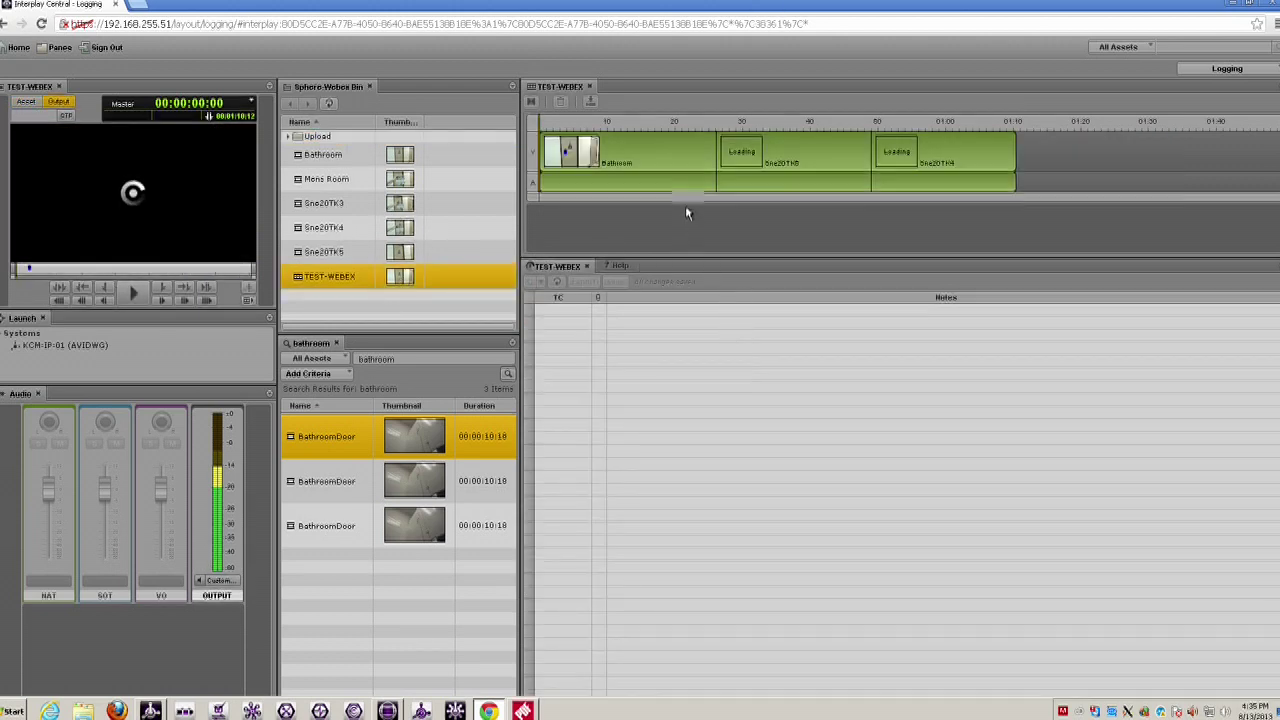
- Play TEST-WEBEX from near its start, stop it, and return to Media Composer
{"action": "left_click", "coordinate": [573, 118]}
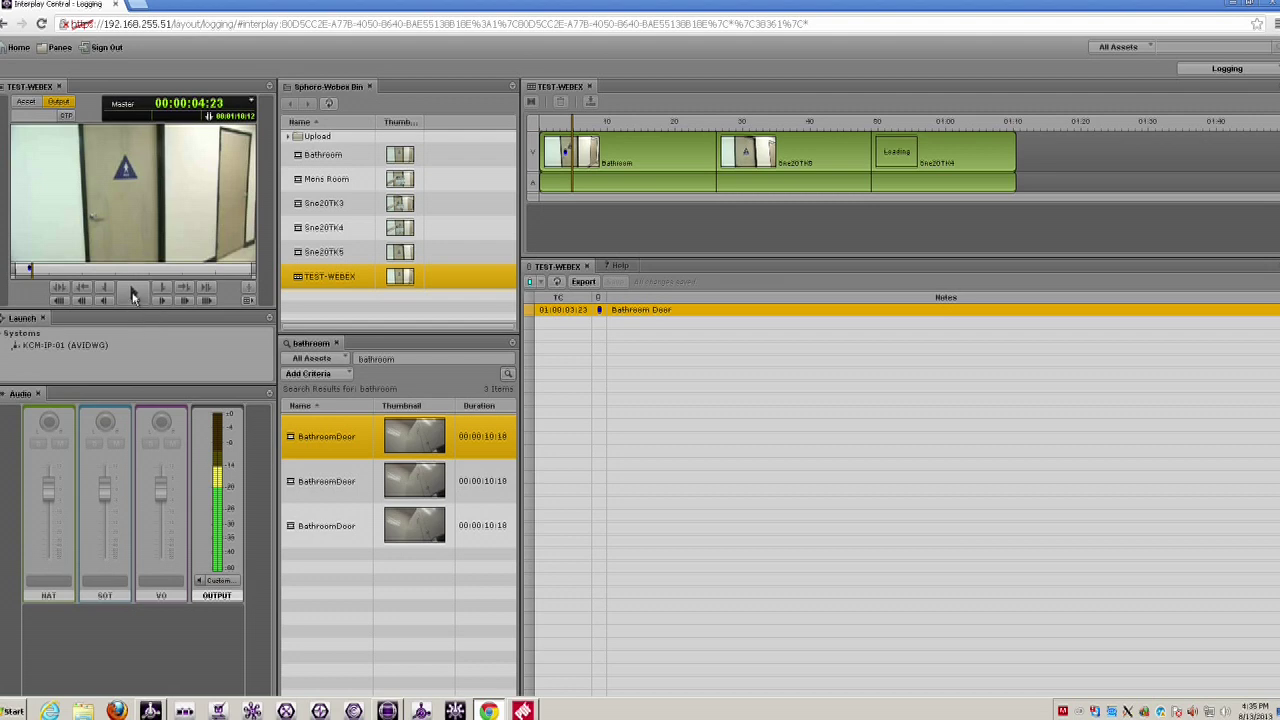
{"action": "left_click", "coordinate": [133, 296]}
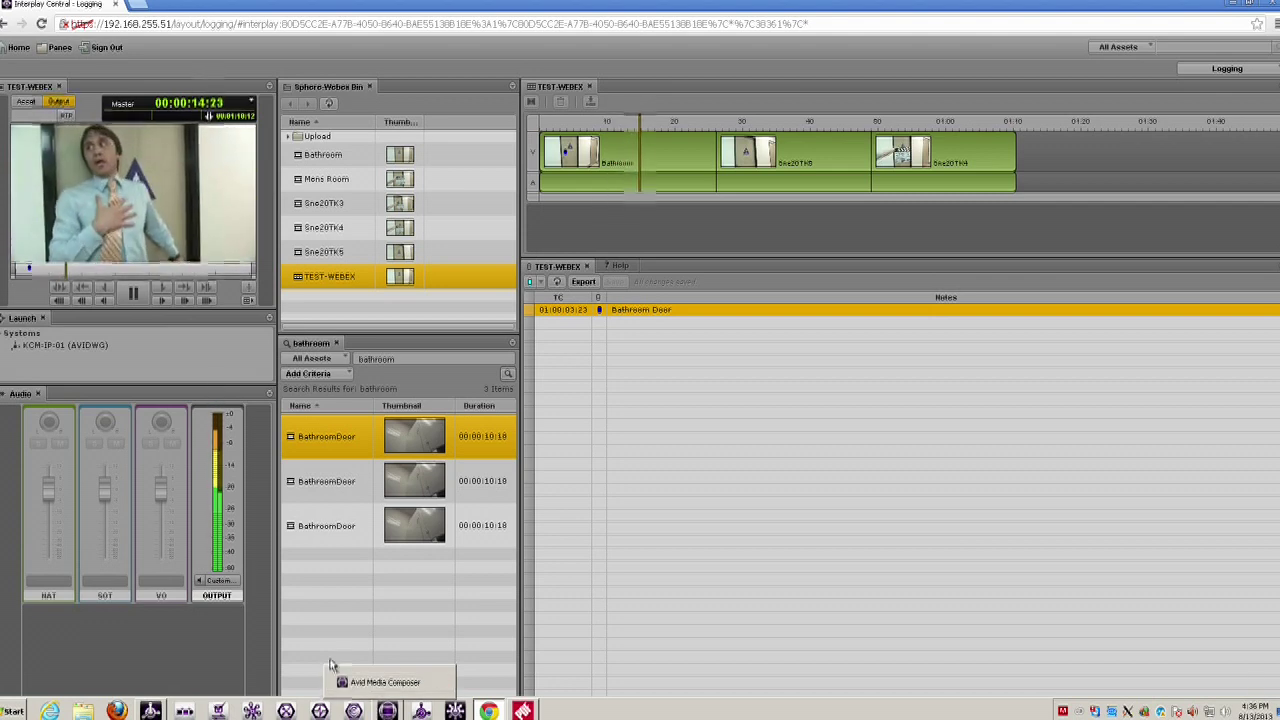
{"action": "left_click", "coordinate": [131, 297]}
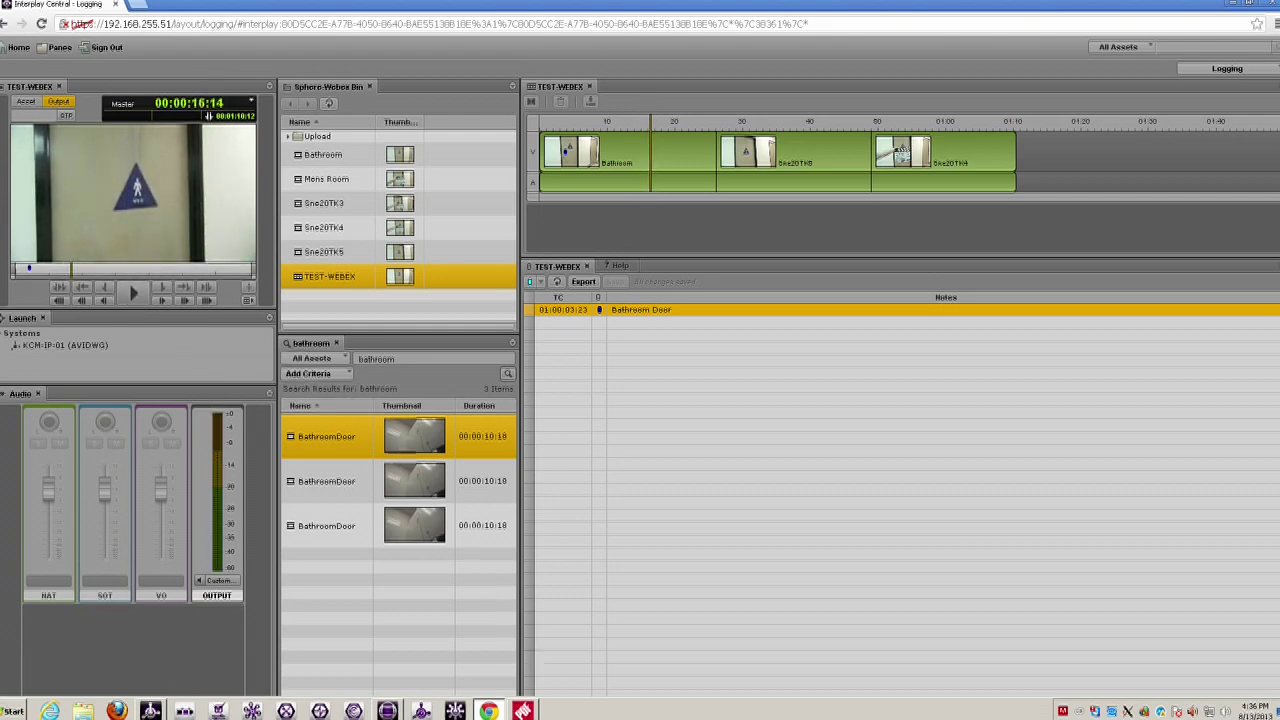
{"action": "left_click", "coordinate": [387, 710]}
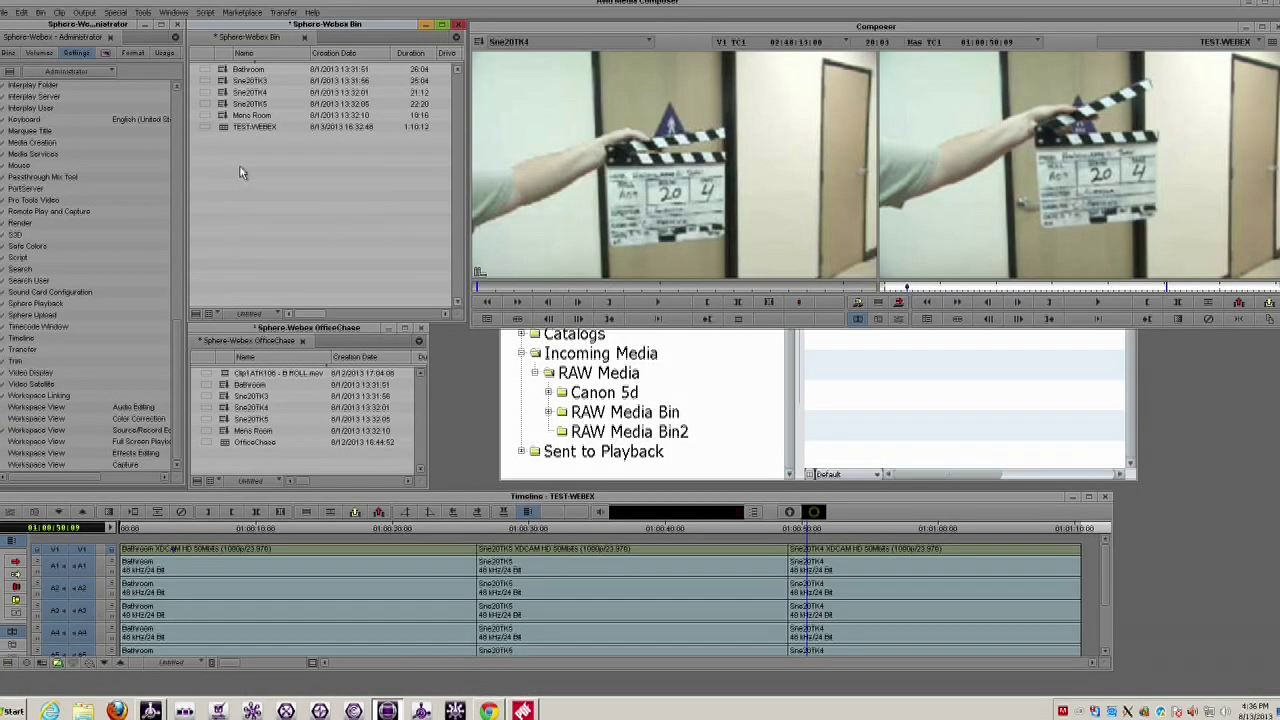
- Import Clip1ATK106 - B ROLL.mov into the Sphere-Webex Bin
{"action": "right_click", "coordinate": [240, 170]}
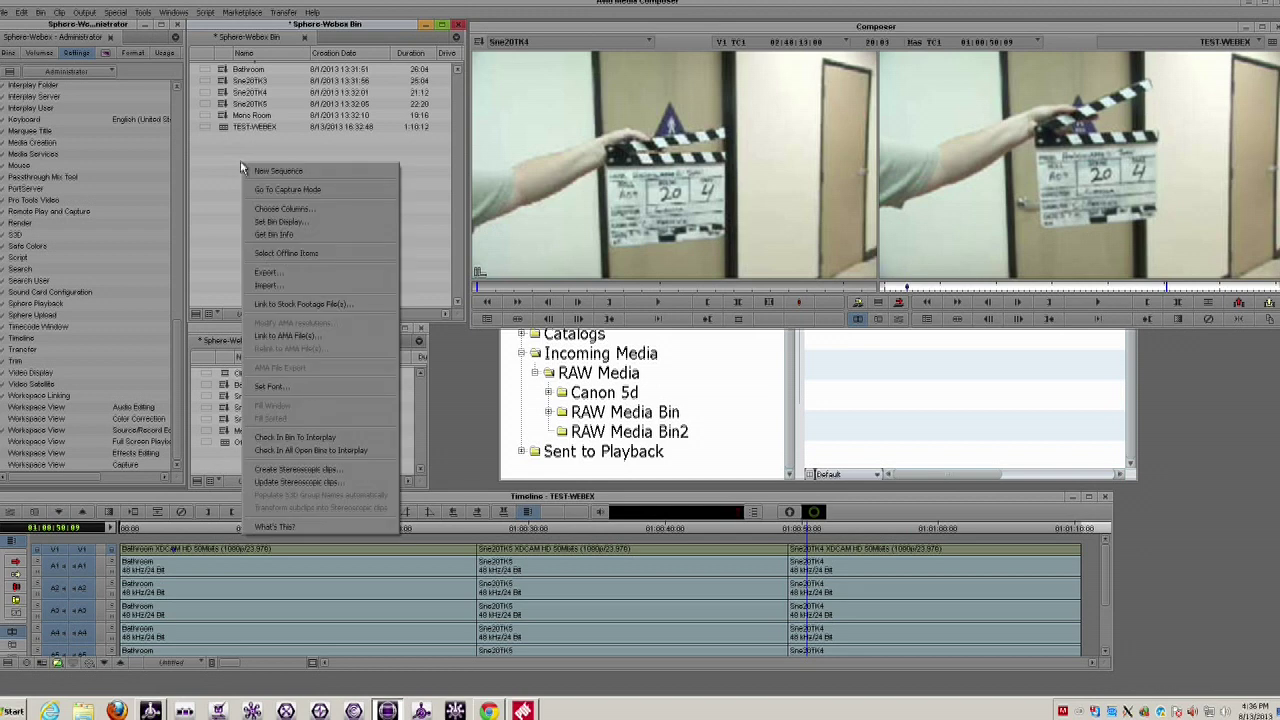
{"action": "left_click", "coordinate": [266, 285]}
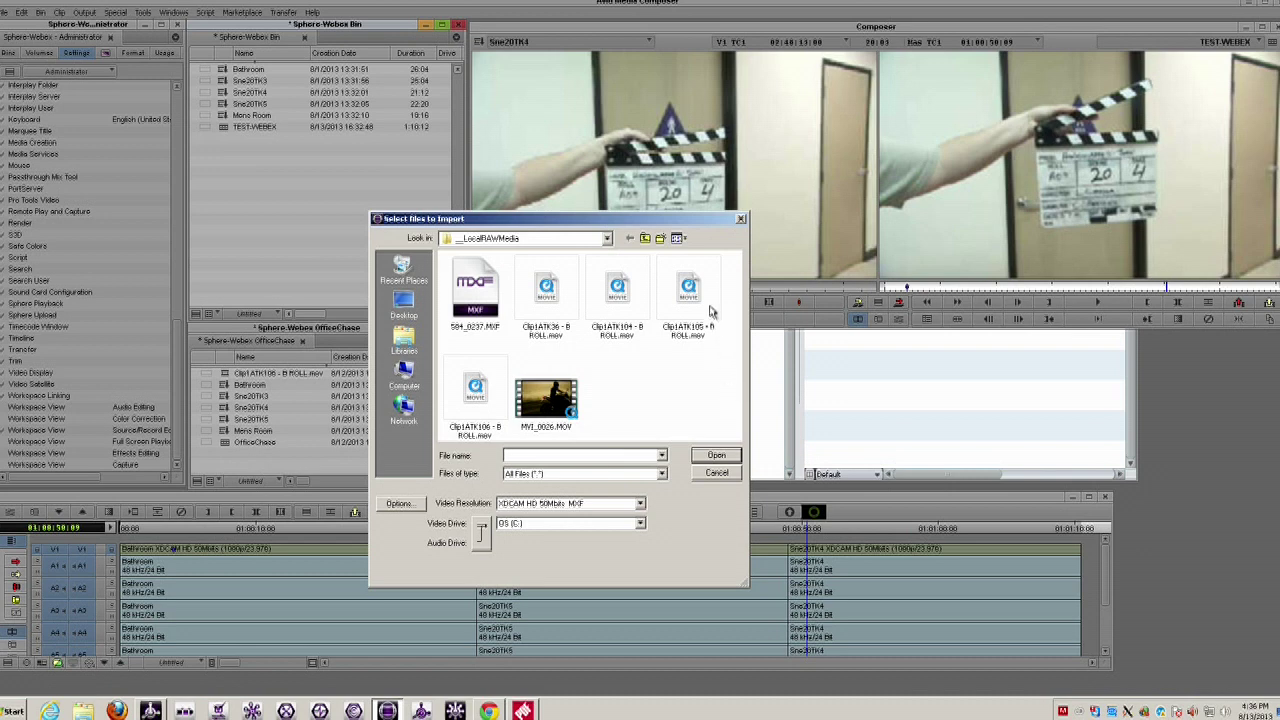
{"action": "left_click", "coordinate": [704, 303]}
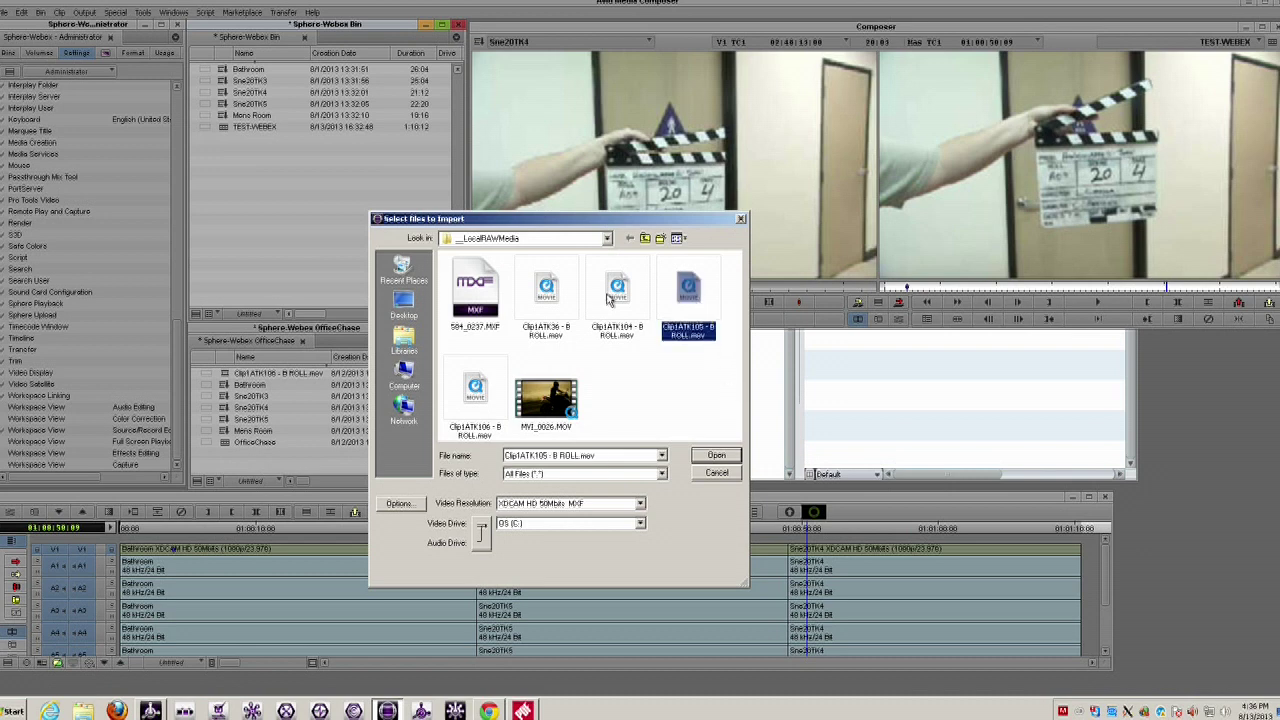
{"action": "left_click", "coordinate": [498, 428]}
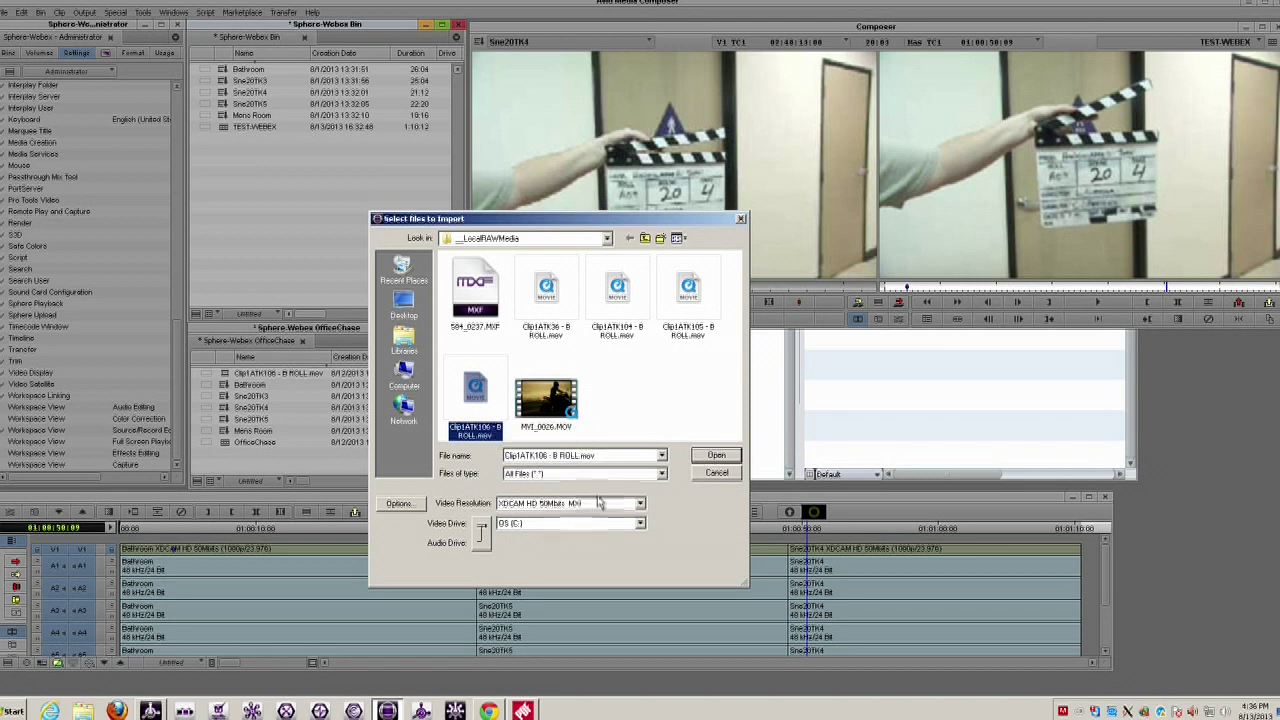
{"action": "left_click", "coordinate": [715, 456]}
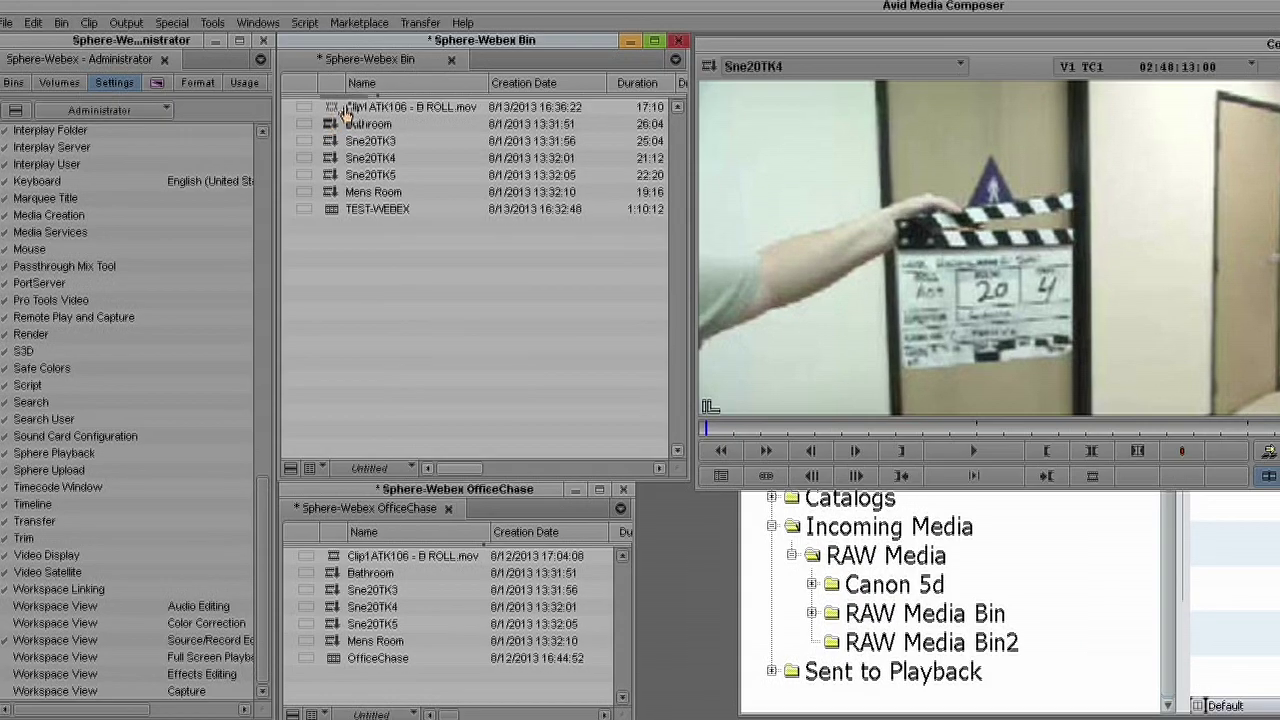
- Check the Sphere-Webex Bin with the new Clip1ATK106 clip in to Interplay again
{"action": "left_click", "coordinate": [367, 104]}
{"action": "left_click", "coordinate": [340, 112]}
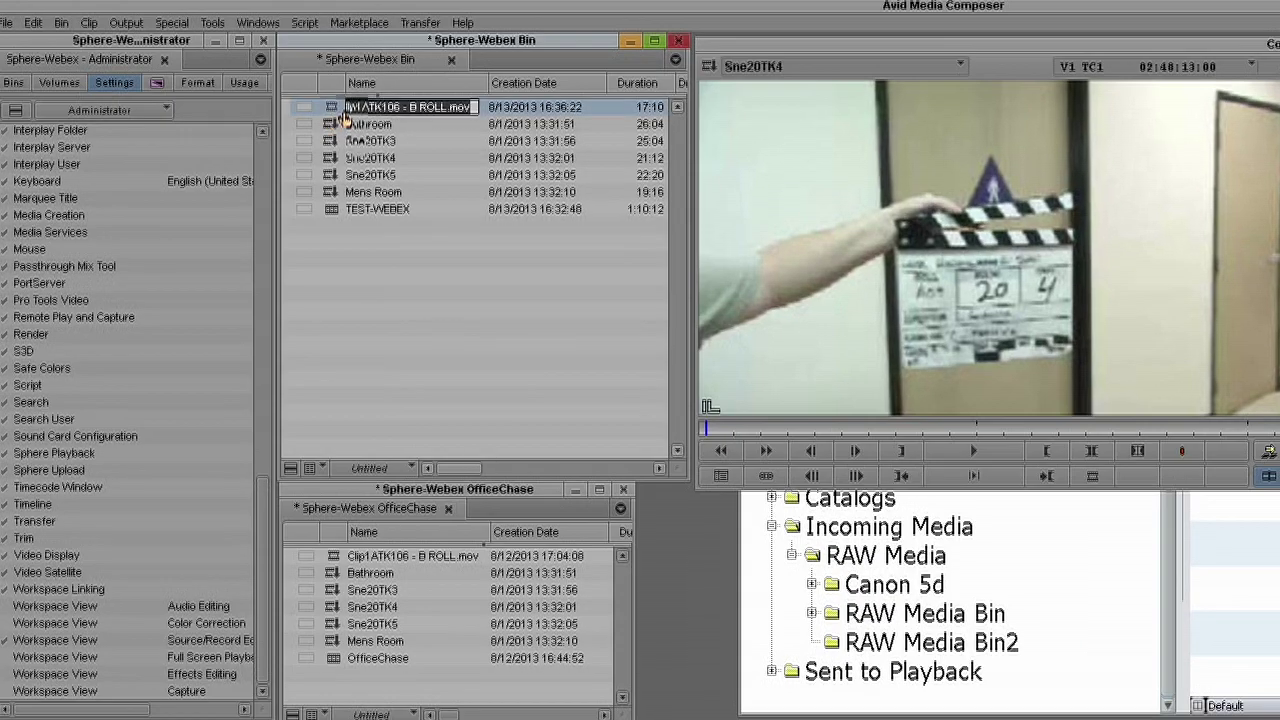
{"action": "left_click", "coordinate": [471, 357]}
{"action": "right_click", "coordinate": [333, 108]}
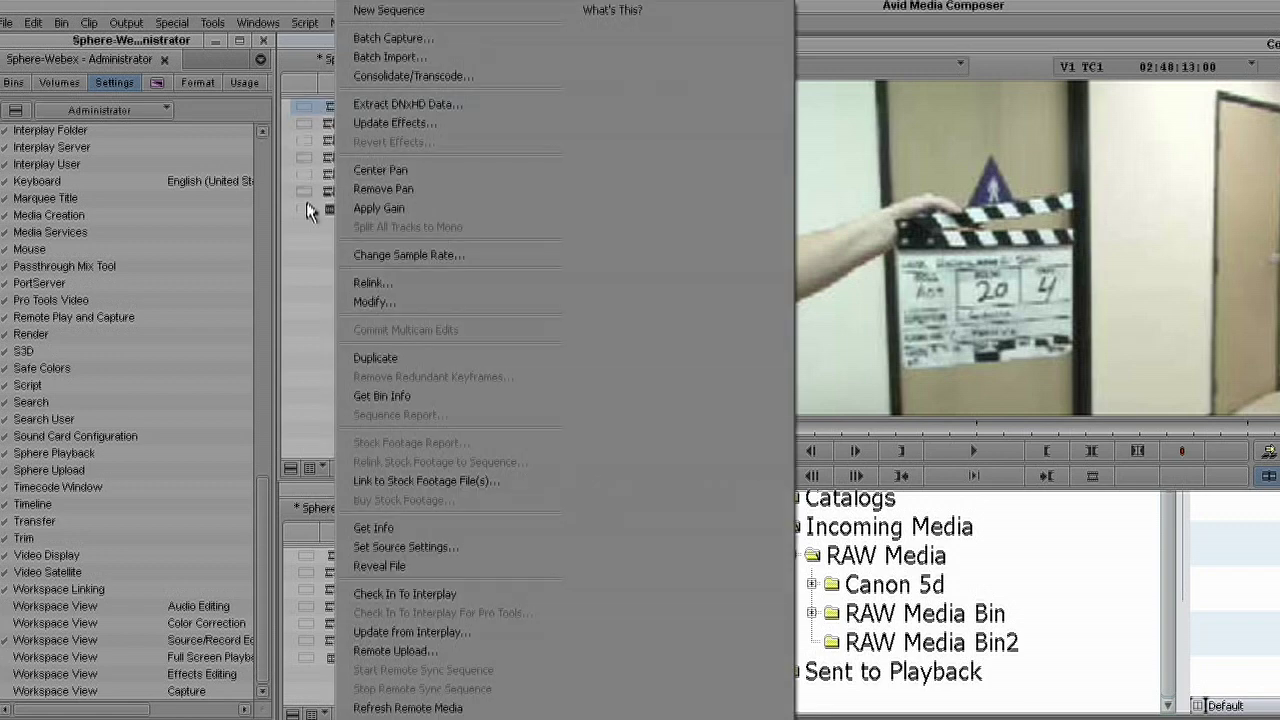
{"action": "left_click", "coordinate": [316, 447]}
{"action": "left_click", "coordinate": [290, 468]}
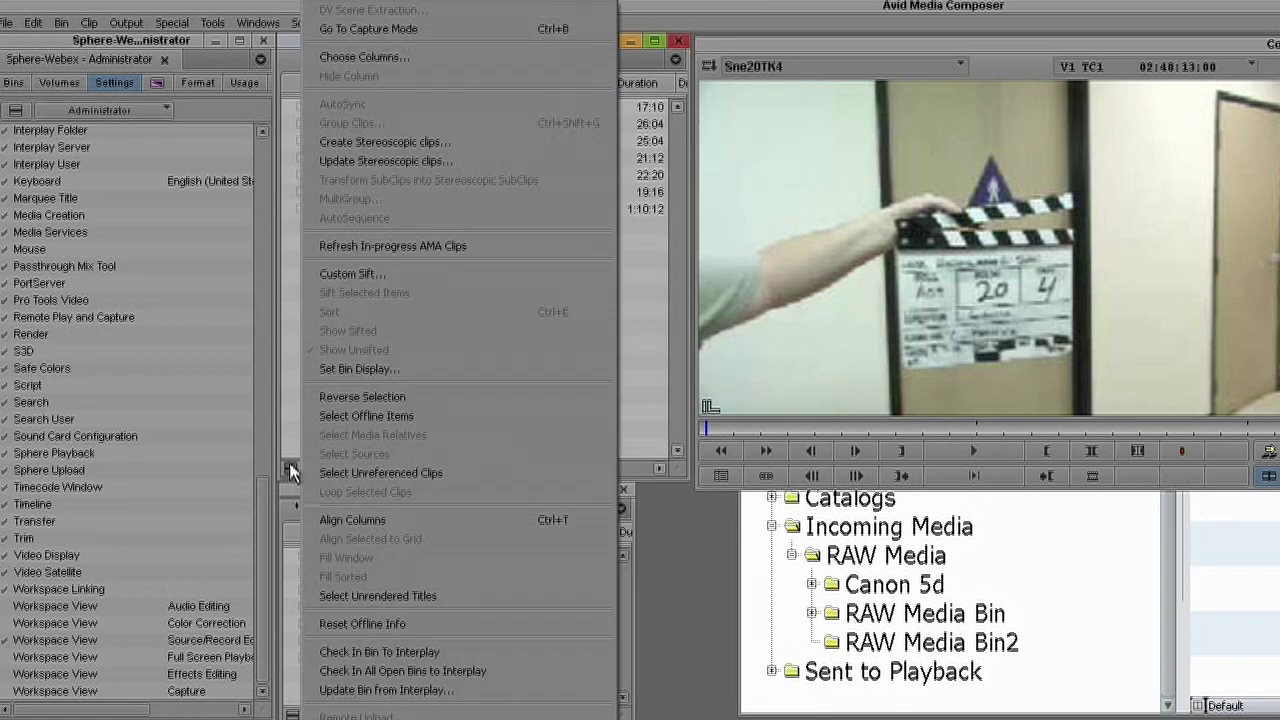
{"action": "left_click", "coordinate": [410, 651]}
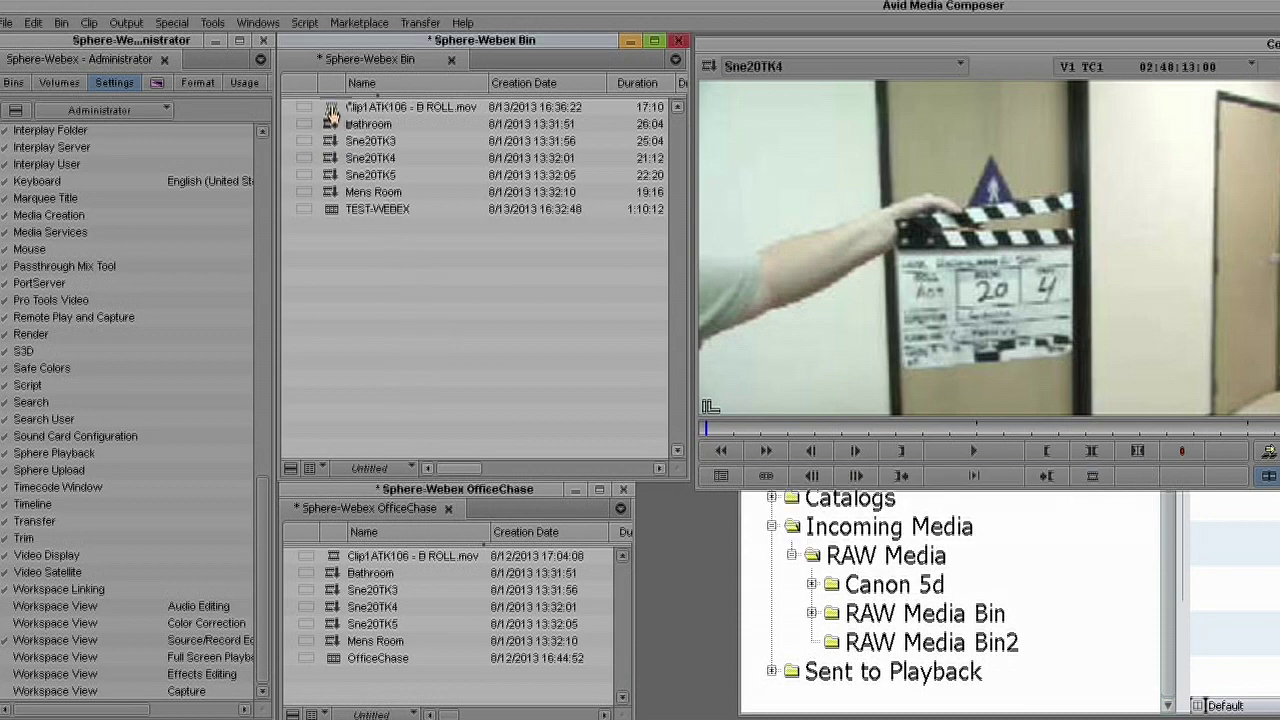
- Remote-upload Clip1ATK106 with XDCAM HD 50Mbits MXF high-quality video and view the Upload Queue
{"action": "right_click", "coordinate": [331, 106]}
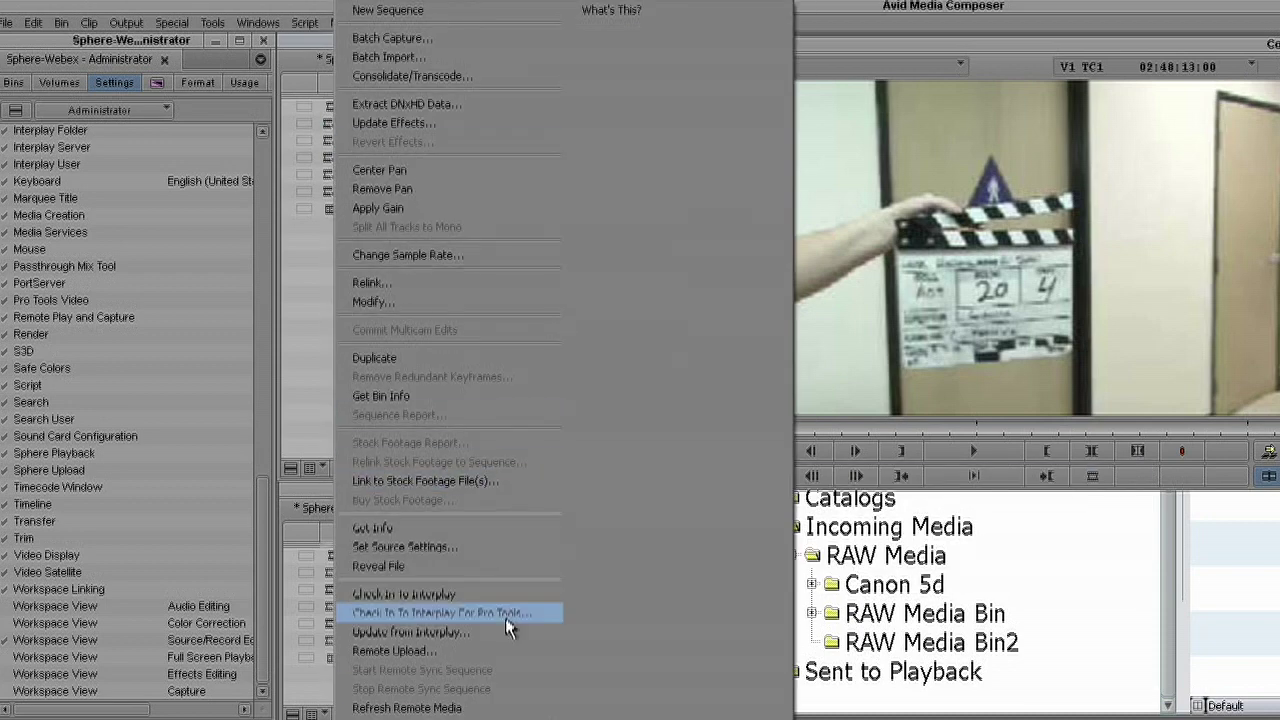
{"action": "left_click", "coordinate": [493, 654]}
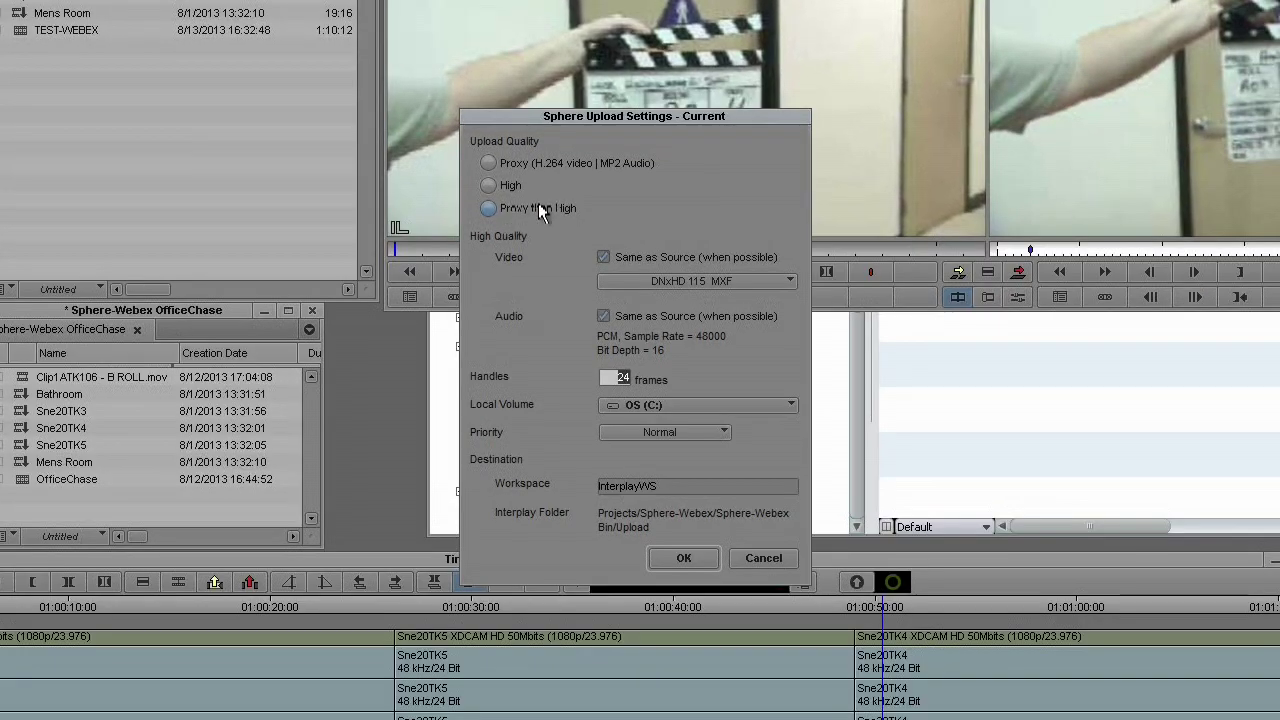
{"action": "left_click", "coordinate": [765, 284]}
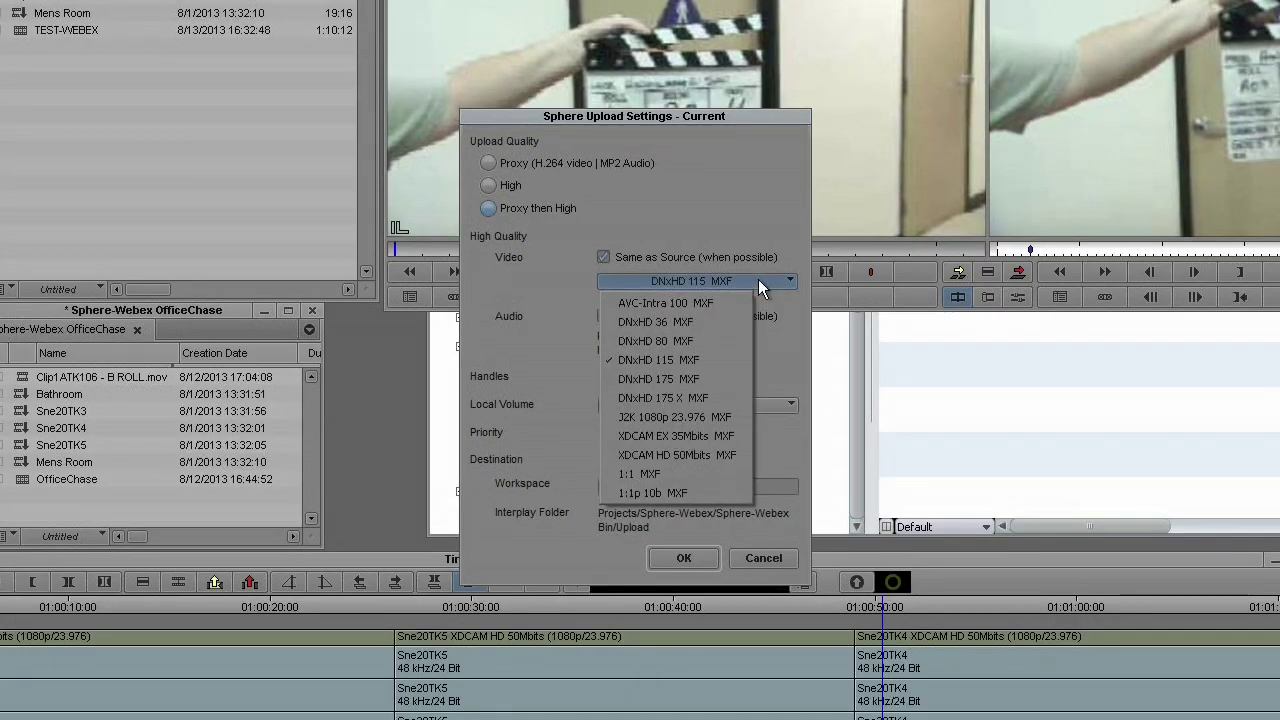
{"action": "left_click", "coordinate": [712, 454]}
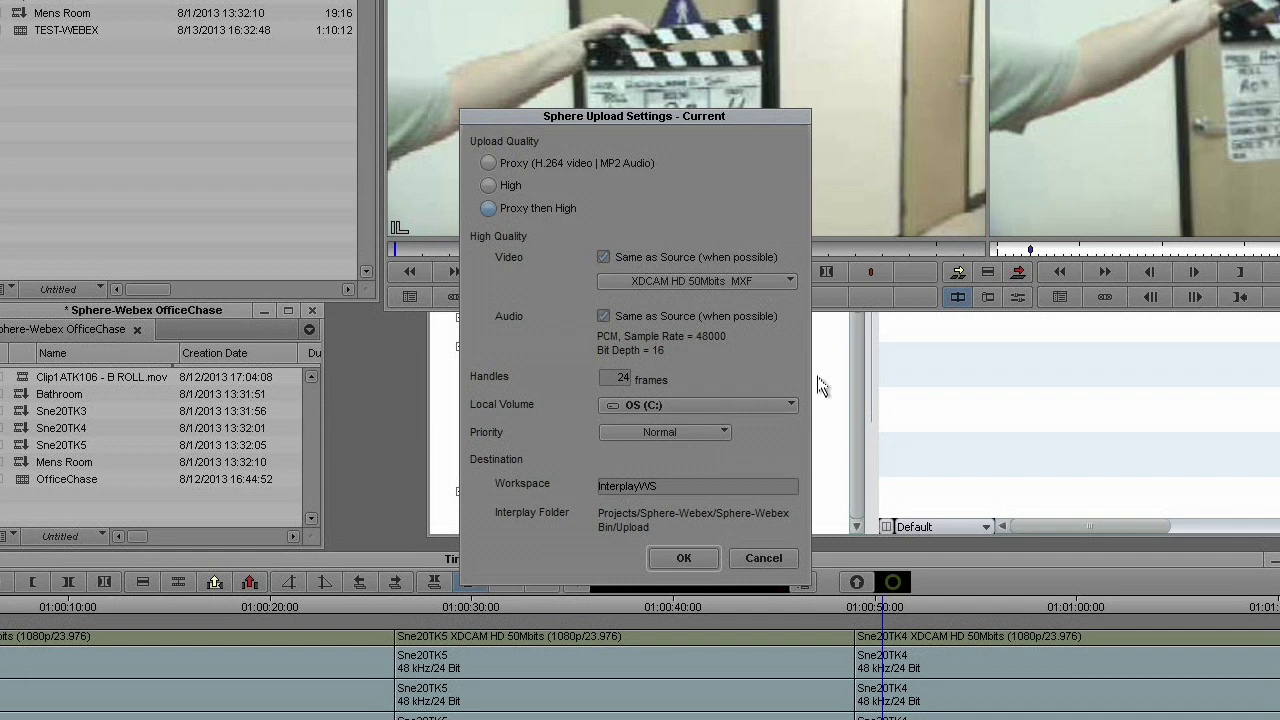
{"action": "left_click", "coordinate": [683, 558]}
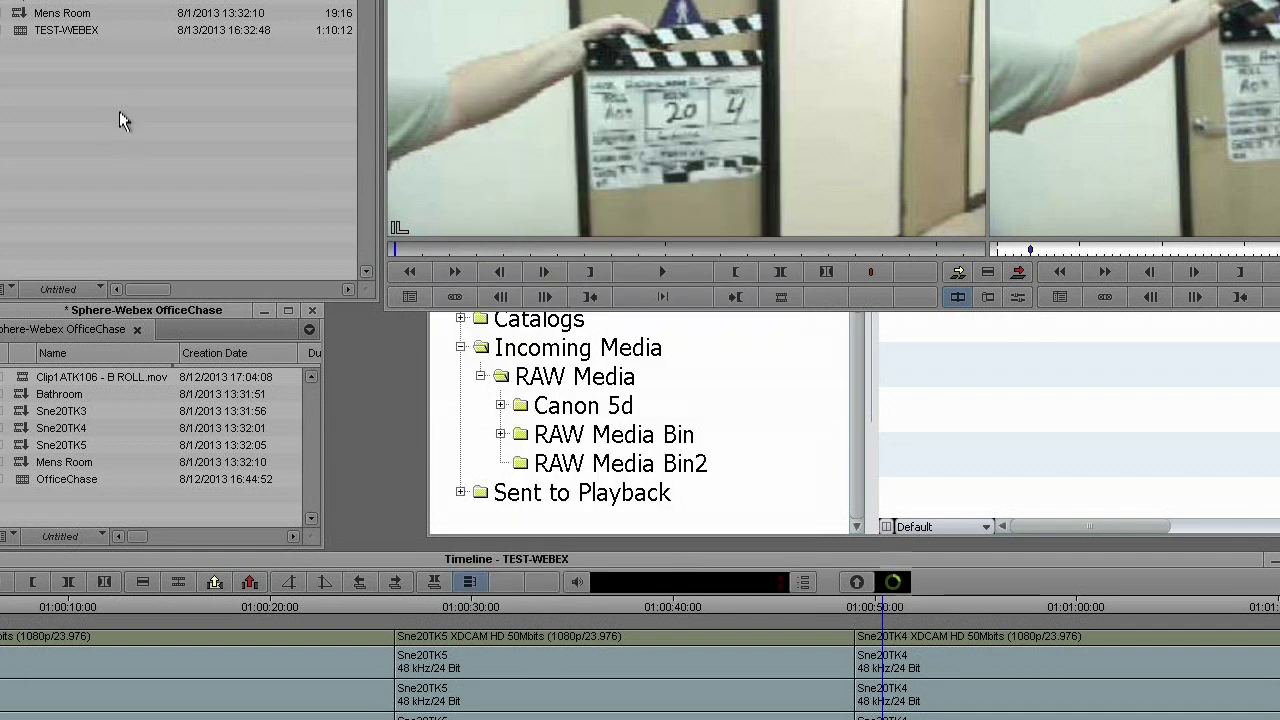
{"action": "left_click", "coordinate": [895, 583]}
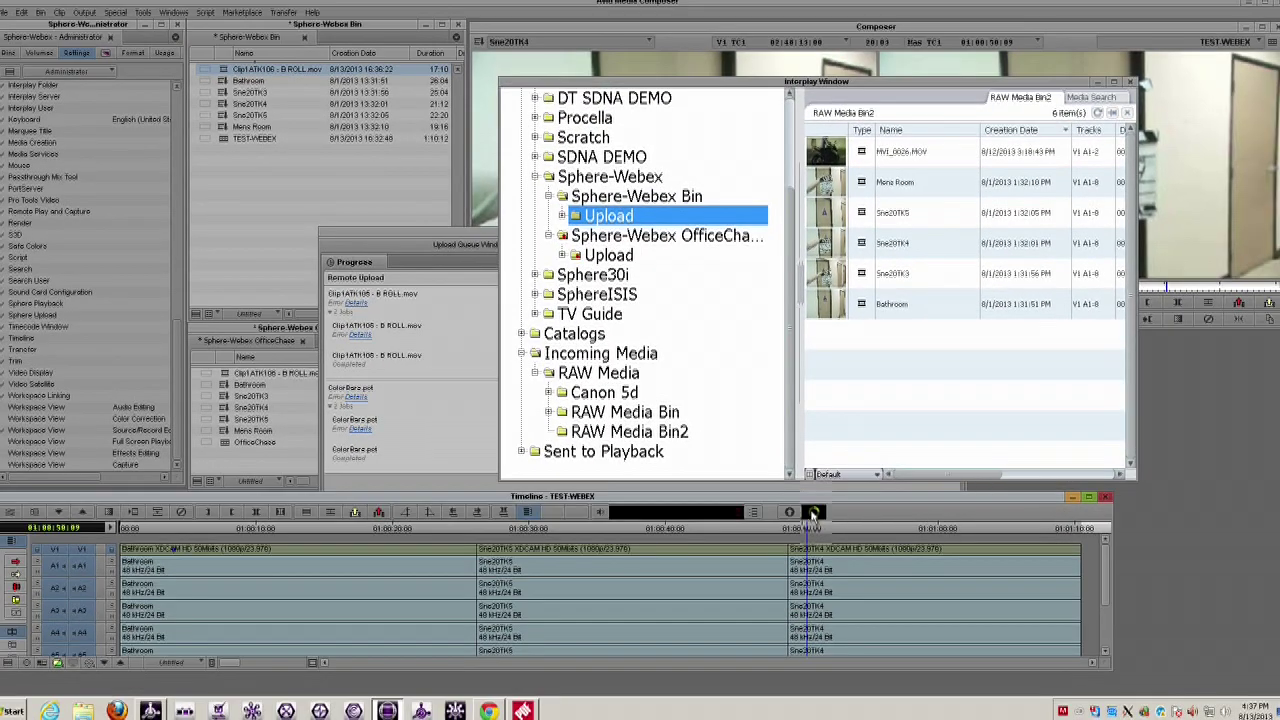
- Import Clip1ATK104 - B ROLL.mov into the Sphere-Webex Bin
{"action": "left_click", "coordinate": [379, 183]}
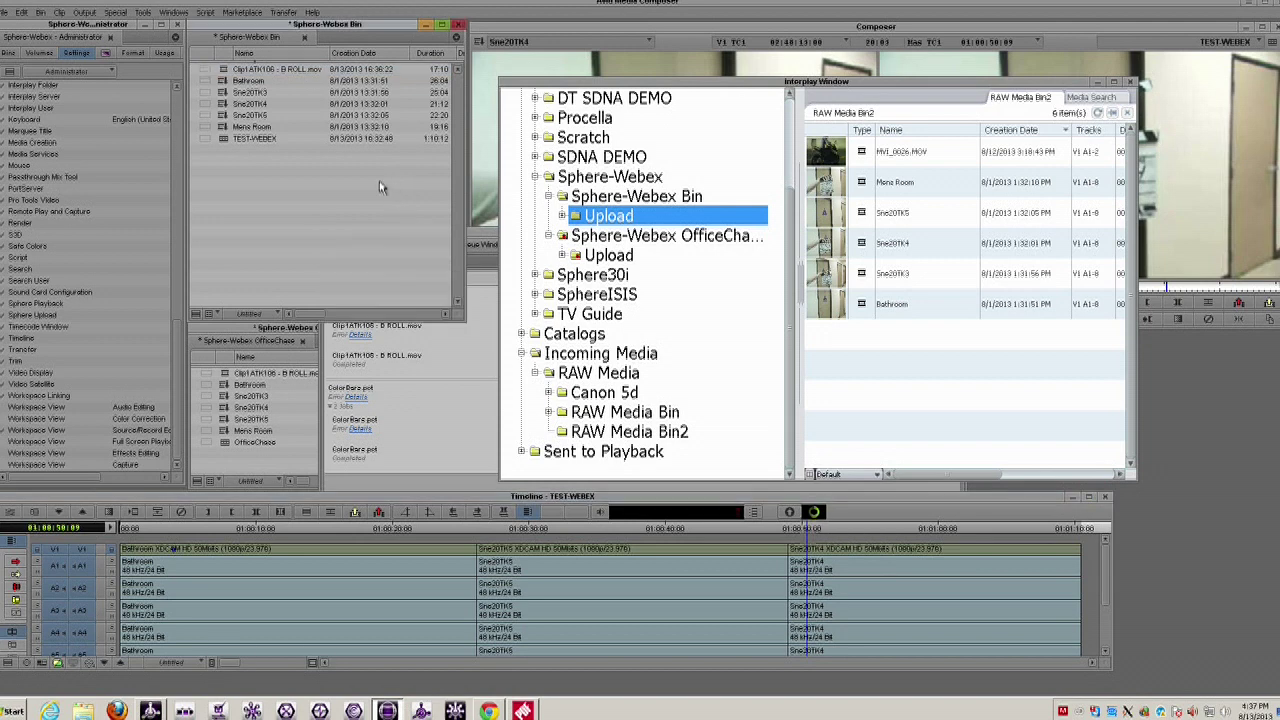
{"action": "right_click", "coordinate": [277, 193]}
{"action": "left_click", "coordinate": [351, 314]}
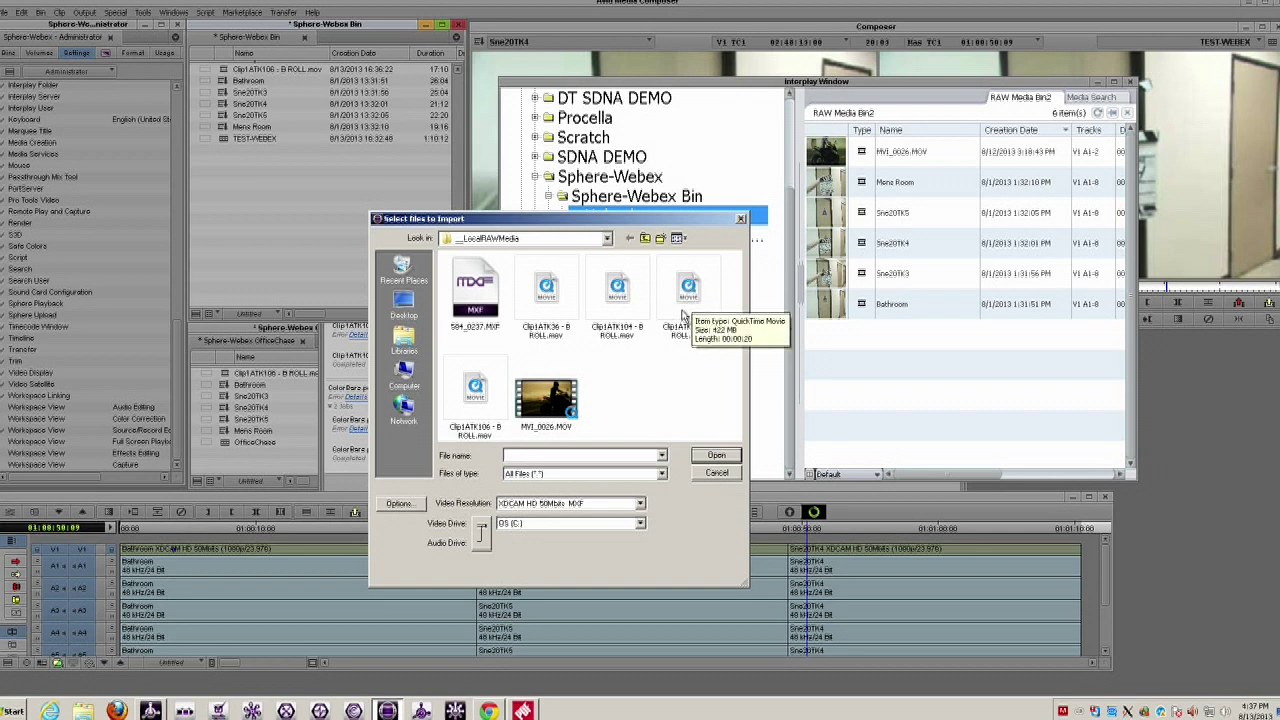
{"action": "left_click", "coordinate": [620, 292]}
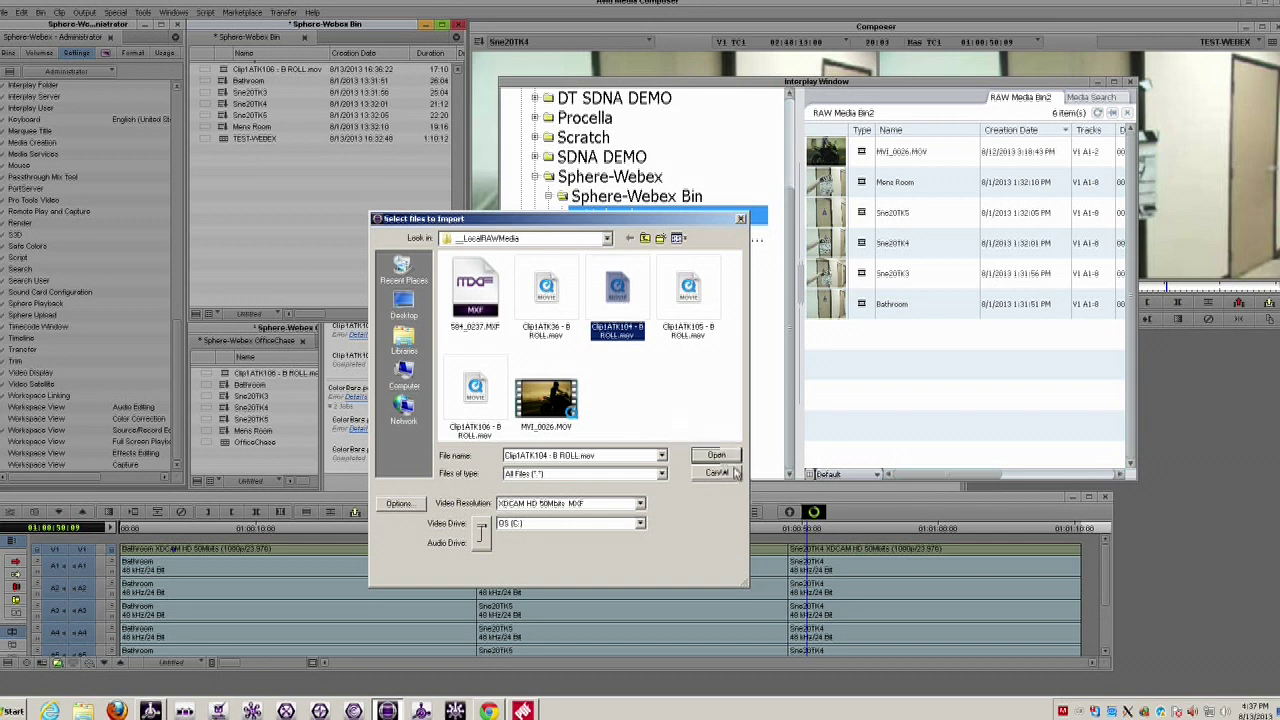
{"action": "left_click", "coordinate": [727, 458]}
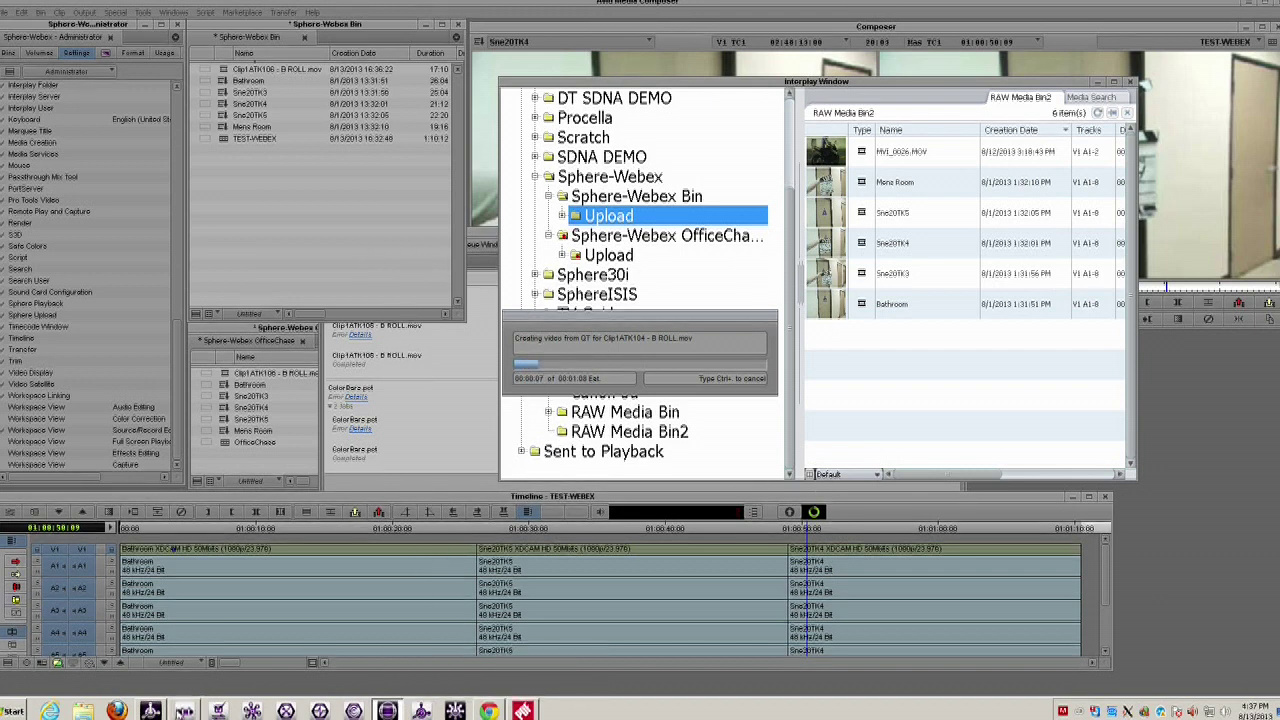
- In Interplay Access, list the Sphere-Webex Bin assets and check Clip1ATK106's online status
{"action": "left_click", "coordinate": [152, 712]}
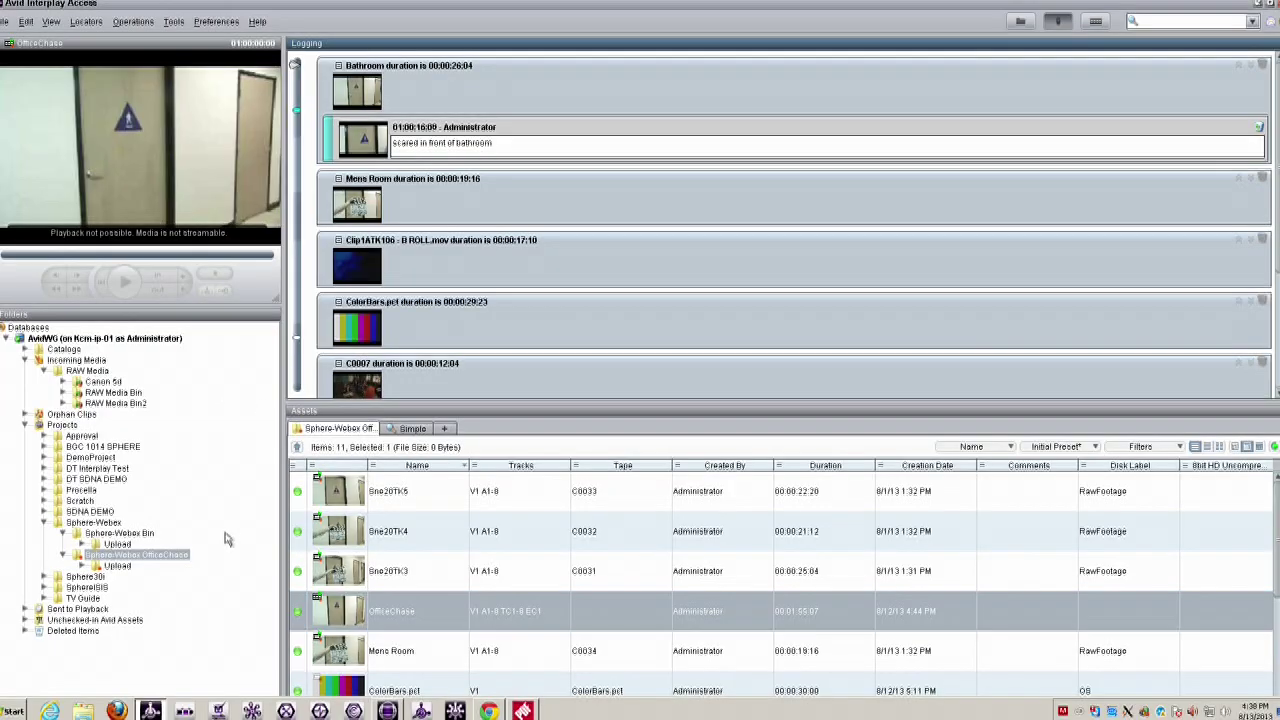
{"action": "left_click", "coordinate": [114, 536]}
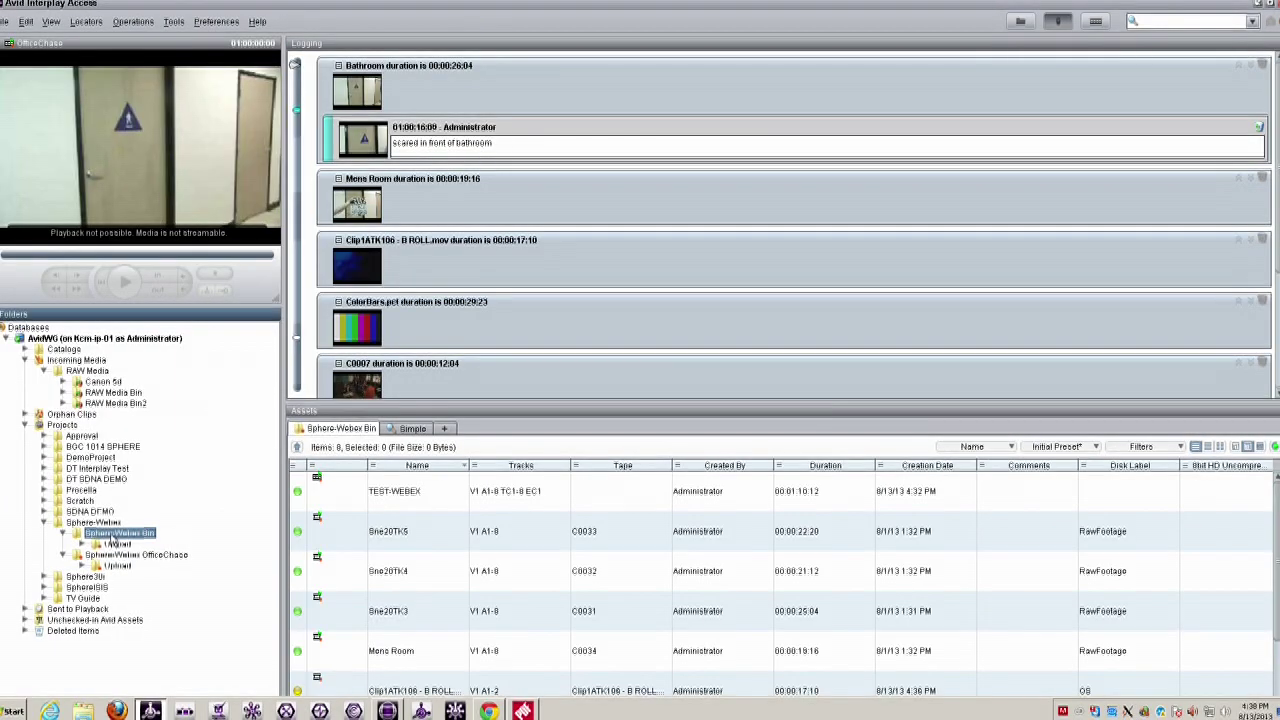
{"action": "scroll", "coordinate": [440, 660], "scroll_direction": "down", "scroll_amount": 2}
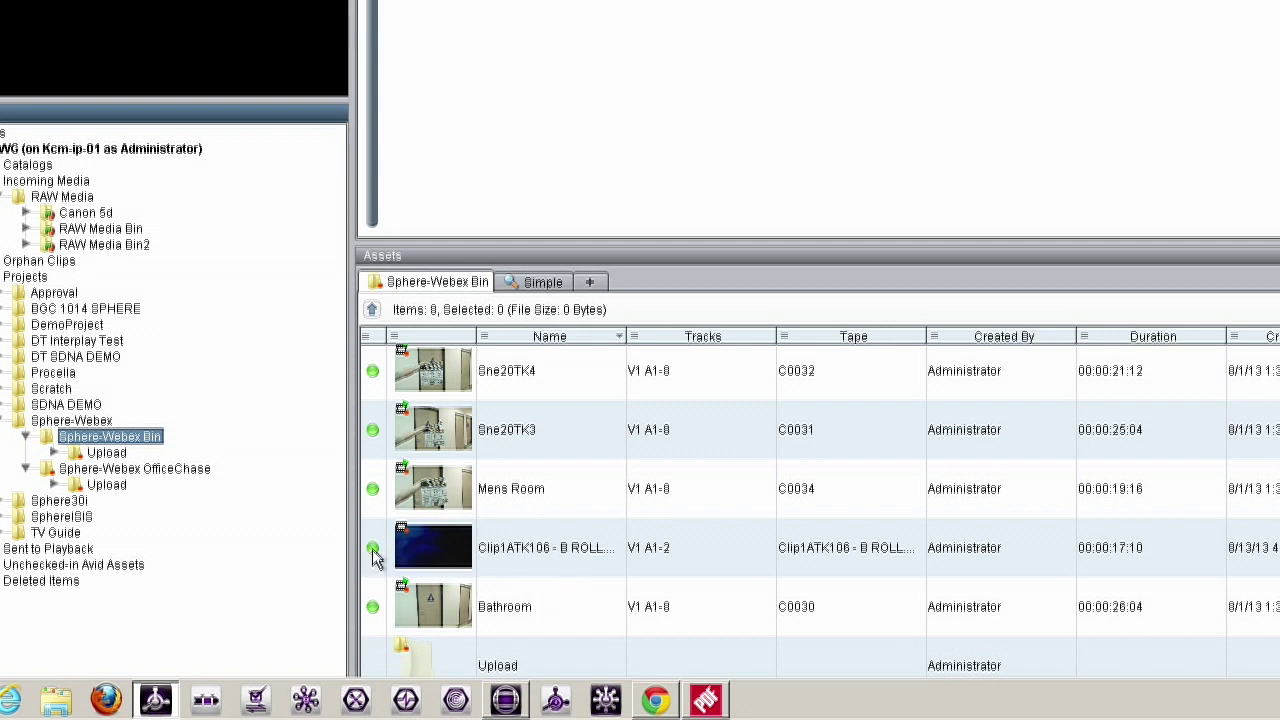
{"action": "mouse_move", "coordinate": [373, 557]}
- Leave the Media Composer editor and return to the Interplay Central page in Chrome
{"action": "left_click", "coordinate": [505, 705]}
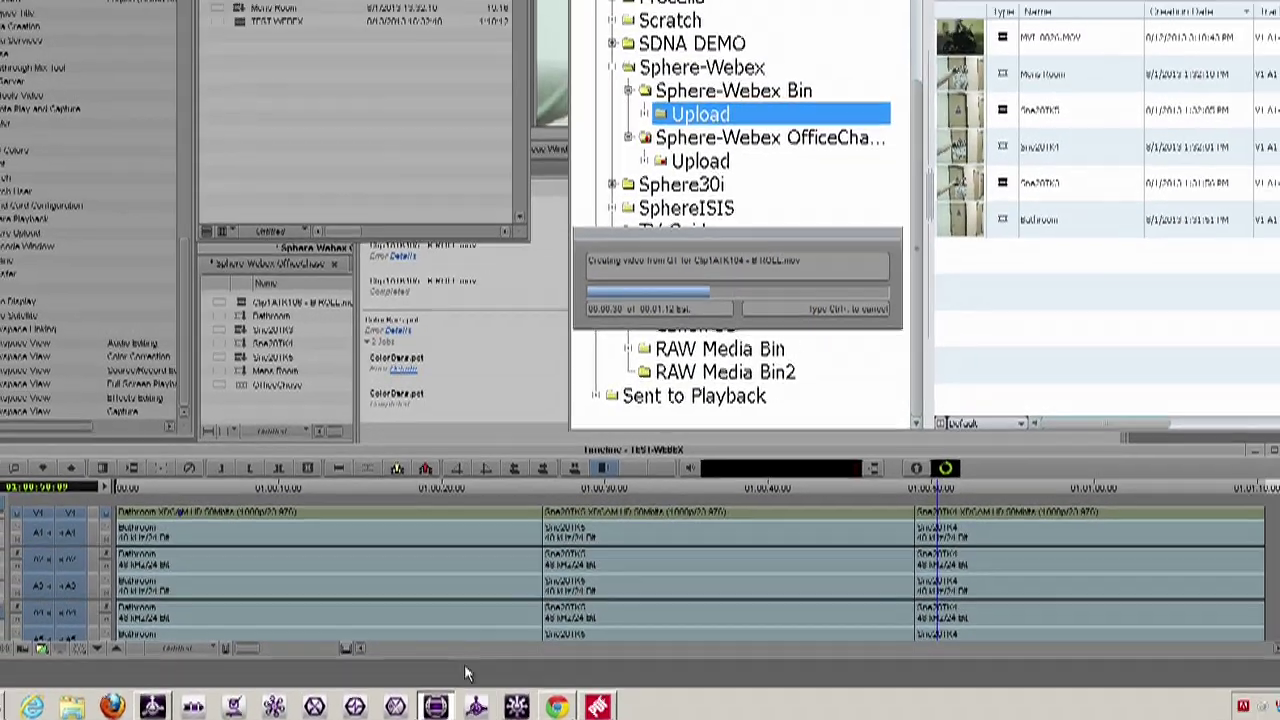
{"action": "left_click", "coordinate": [489, 711]}
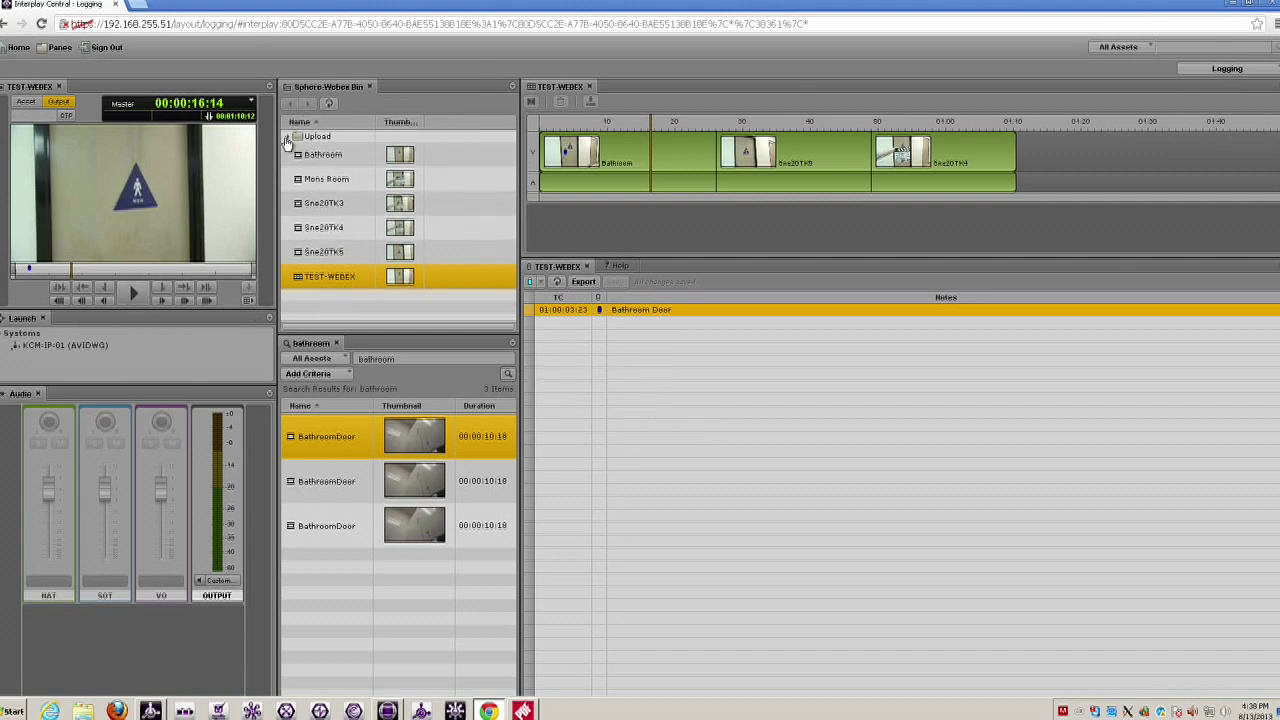
- Expand KCM-IP-01 > Projects > Sphere-Webex to list the Sphere-Webex Bin clips
{"action": "double_click", "coordinate": [22, 345]}
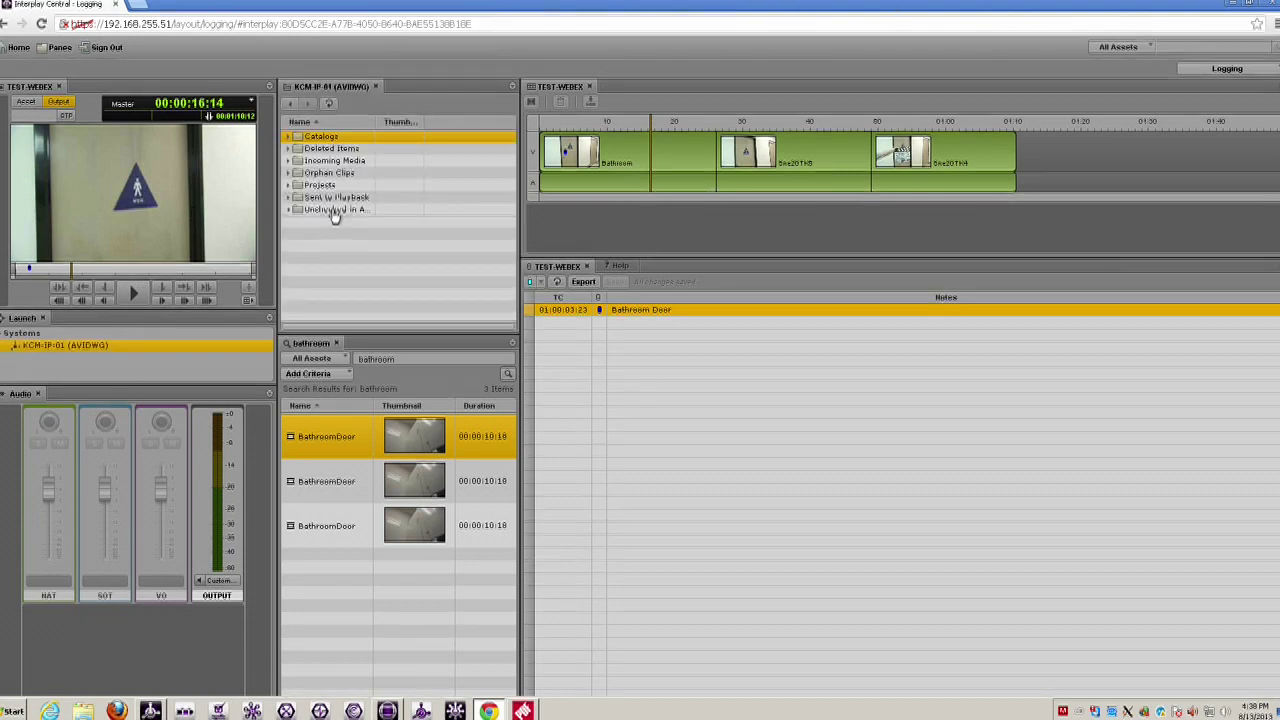
{"action": "left_click", "coordinate": [289, 186]}
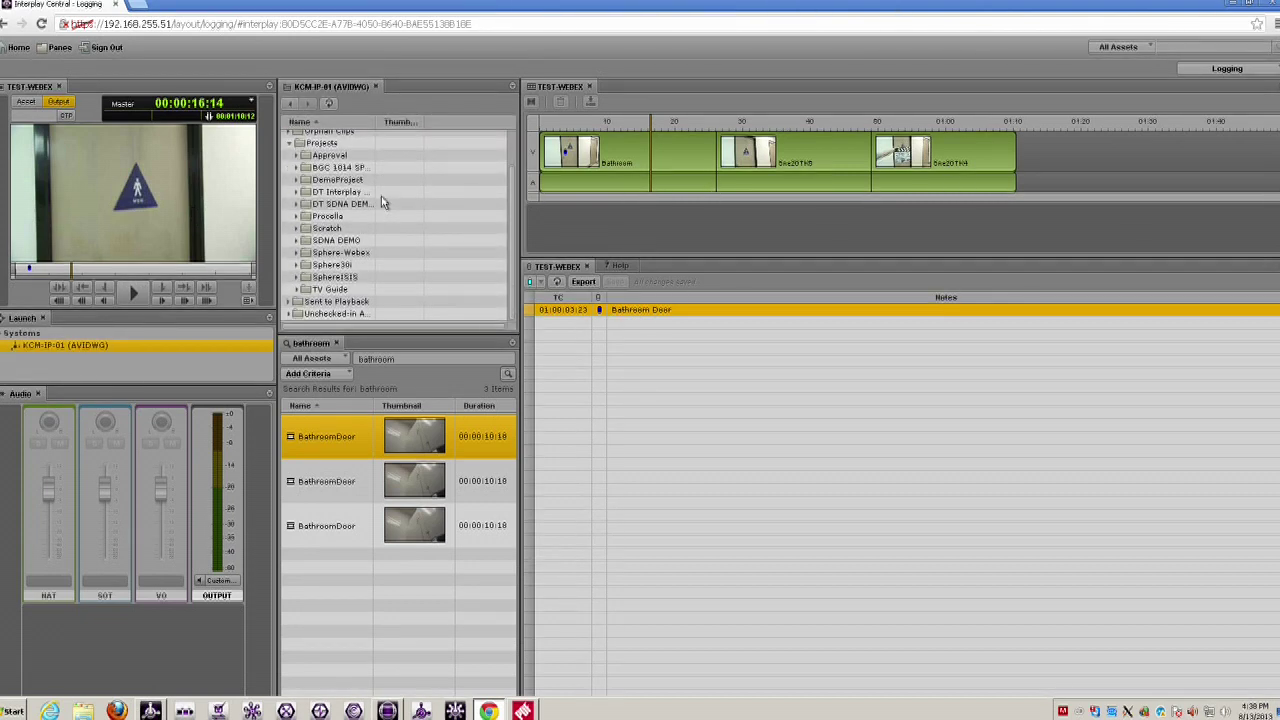
{"action": "left_click", "coordinate": [296, 254]}
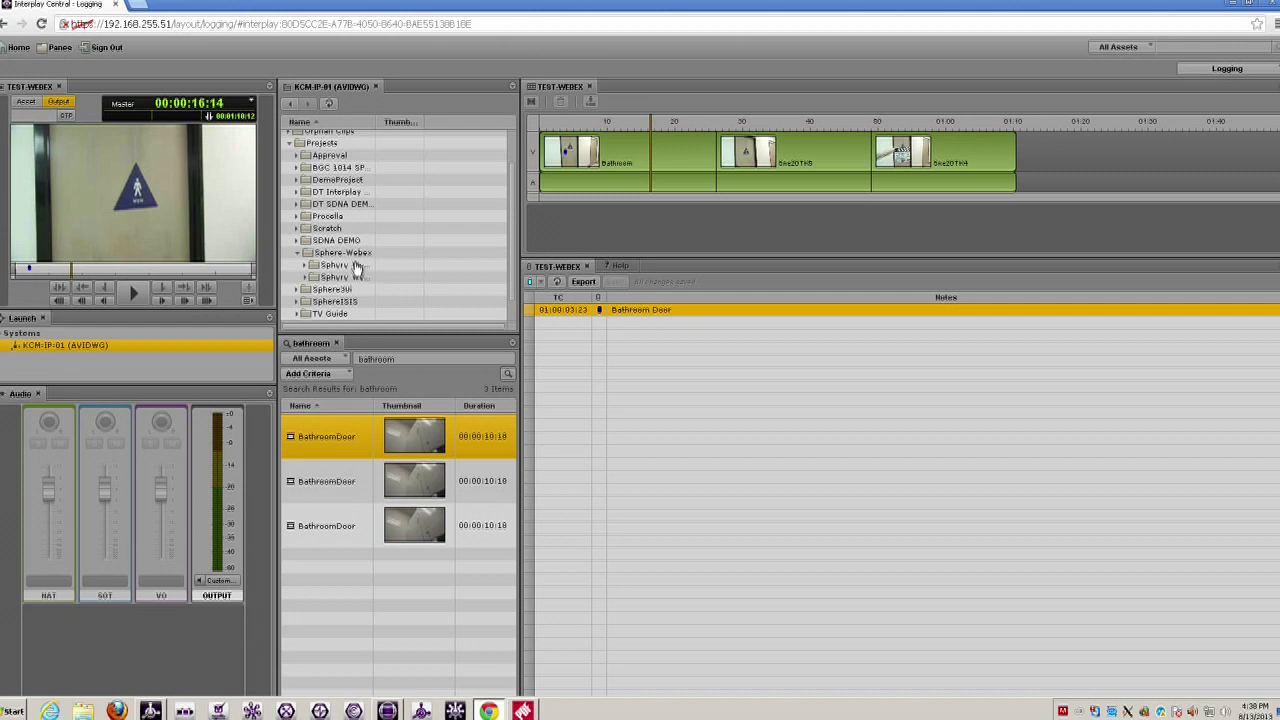
{"action": "left_click", "coordinate": [320, 266]}
{"action": "left_click", "coordinate": [304, 266]}
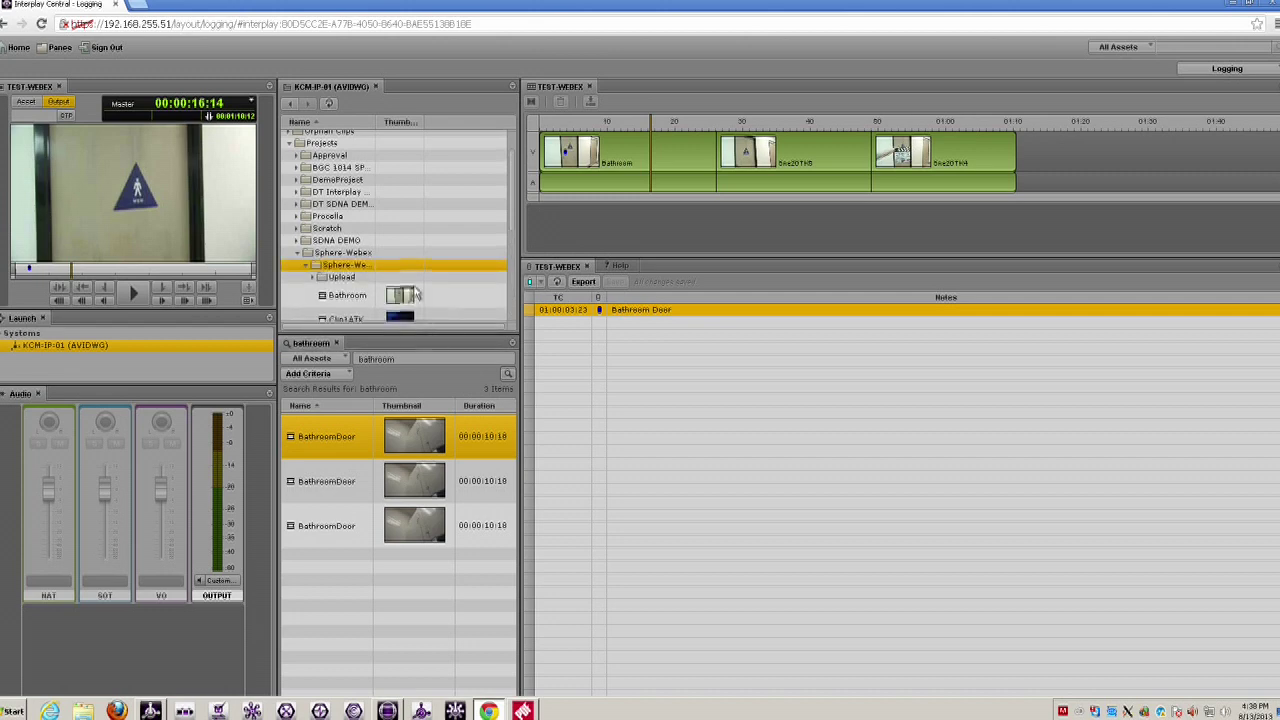
{"action": "left_click_drag", "start_coordinate": [508, 210], "coordinate": [505, 258]}
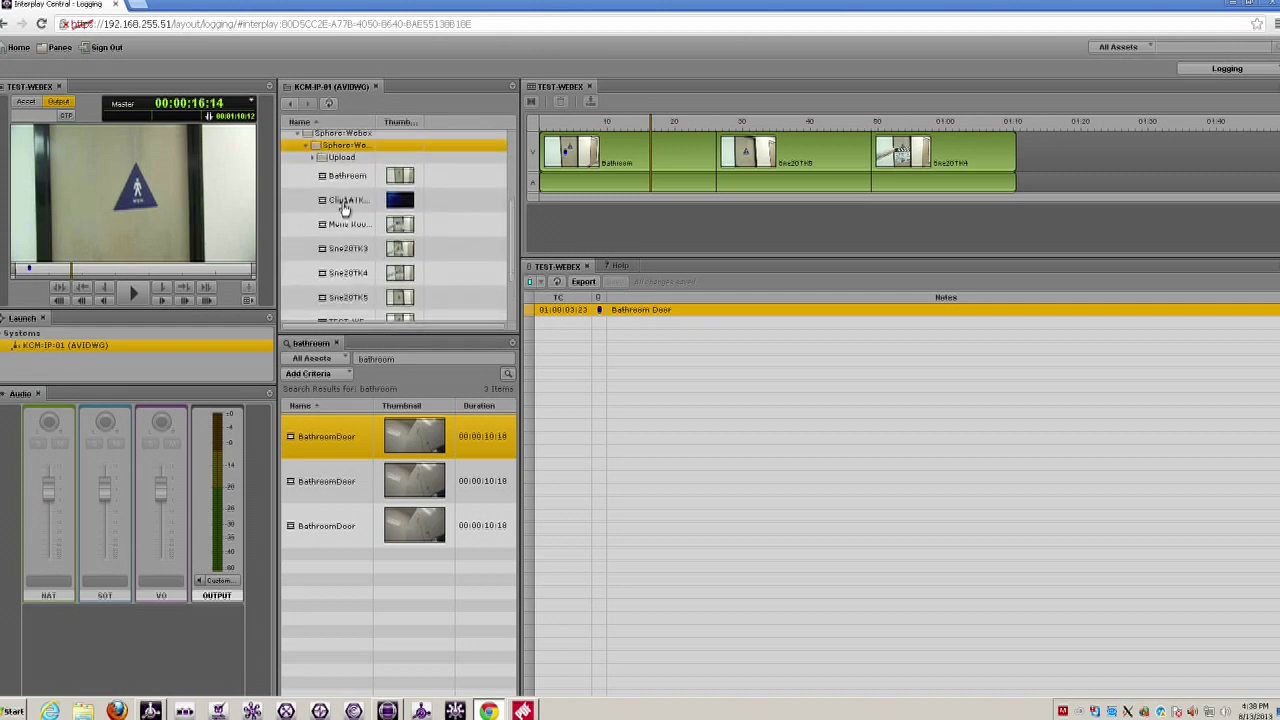
- Load and play Clip1ATK106 - B ROLL.mov up to 02:17:35:18, then return to Media Composer
{"action": "left_click", "coordinate": [401, 203]}
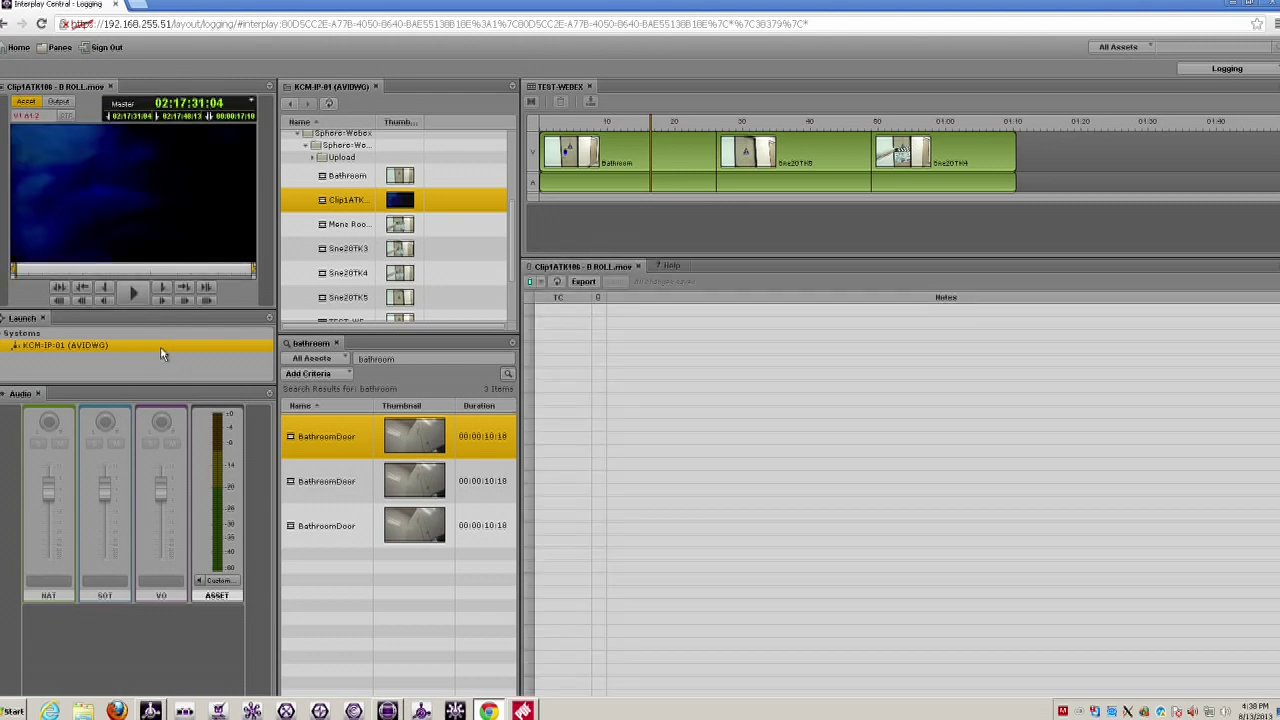
{"action": "left_click", "coordinate": [136, 291]}
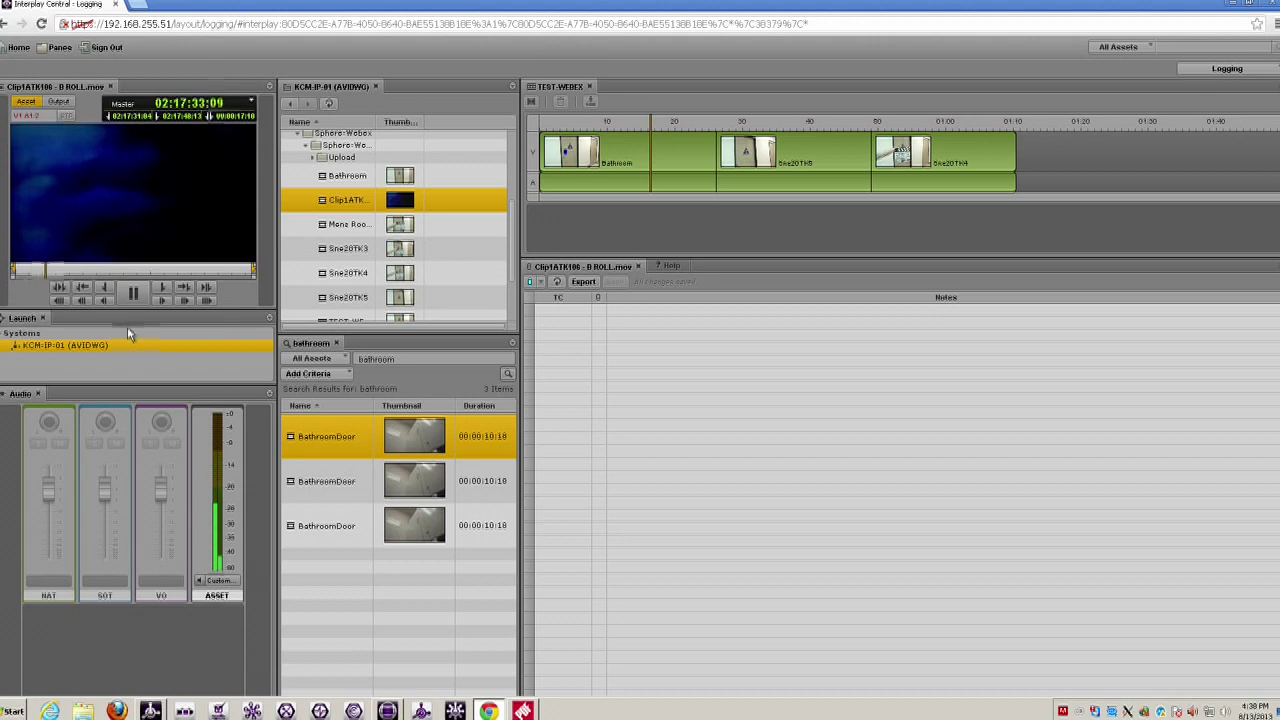
{"action": "left_click", "coordinate": [133, 291]}
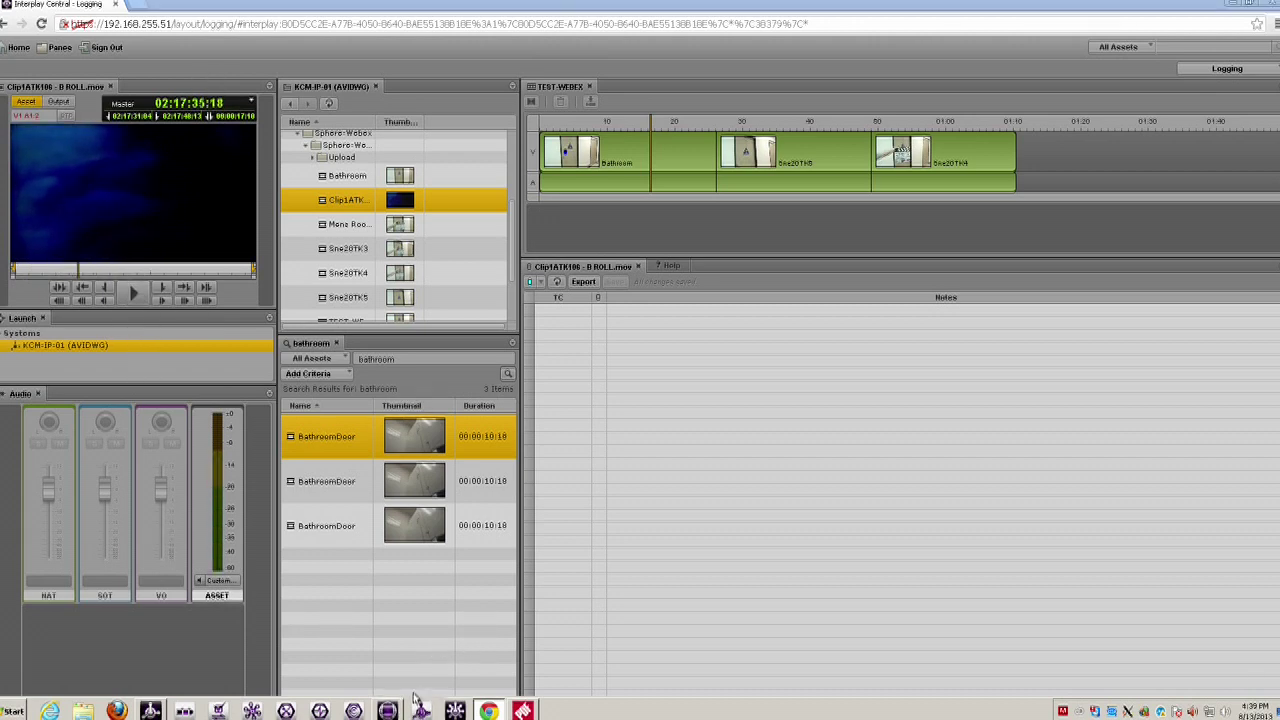
{"action": "left_click", "coordinate": [387, 710]}
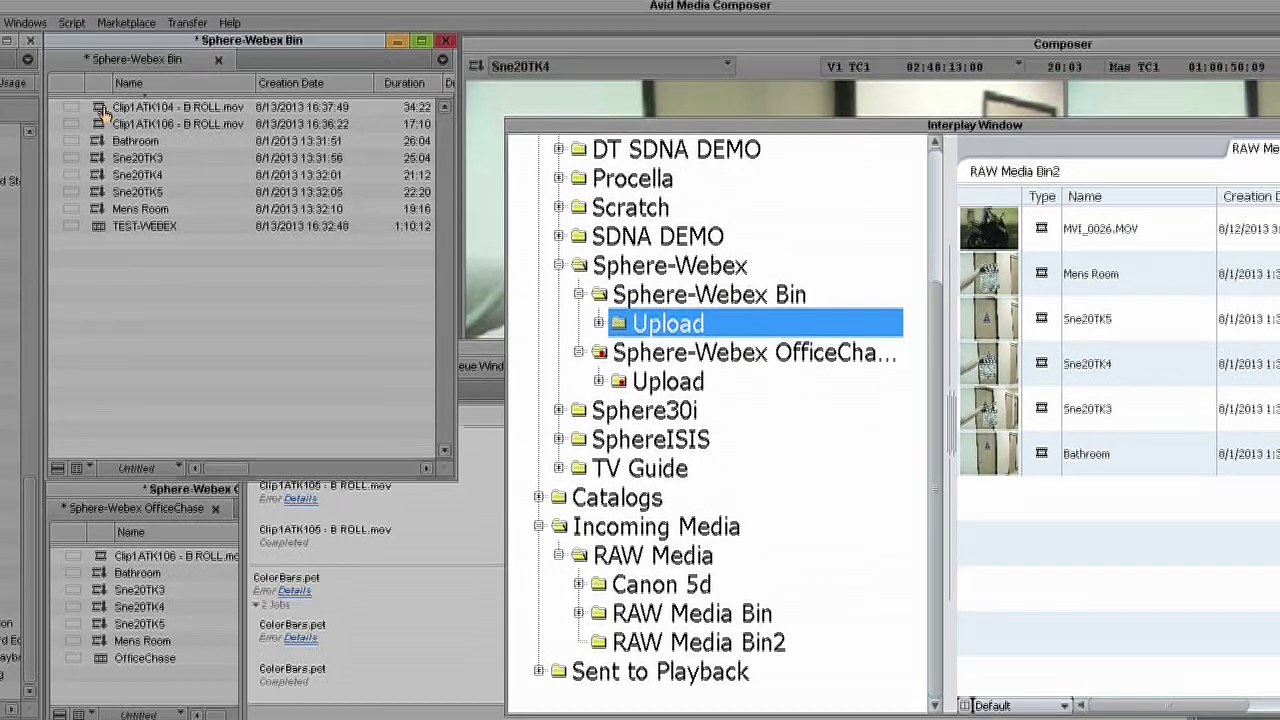
- Preview Clip1ATK104 - B ROLL.mov in the source monitor, then check the Sphere-Webex Bin into Interplay
{"action": "double_click", "coordinate": [104, 114]}
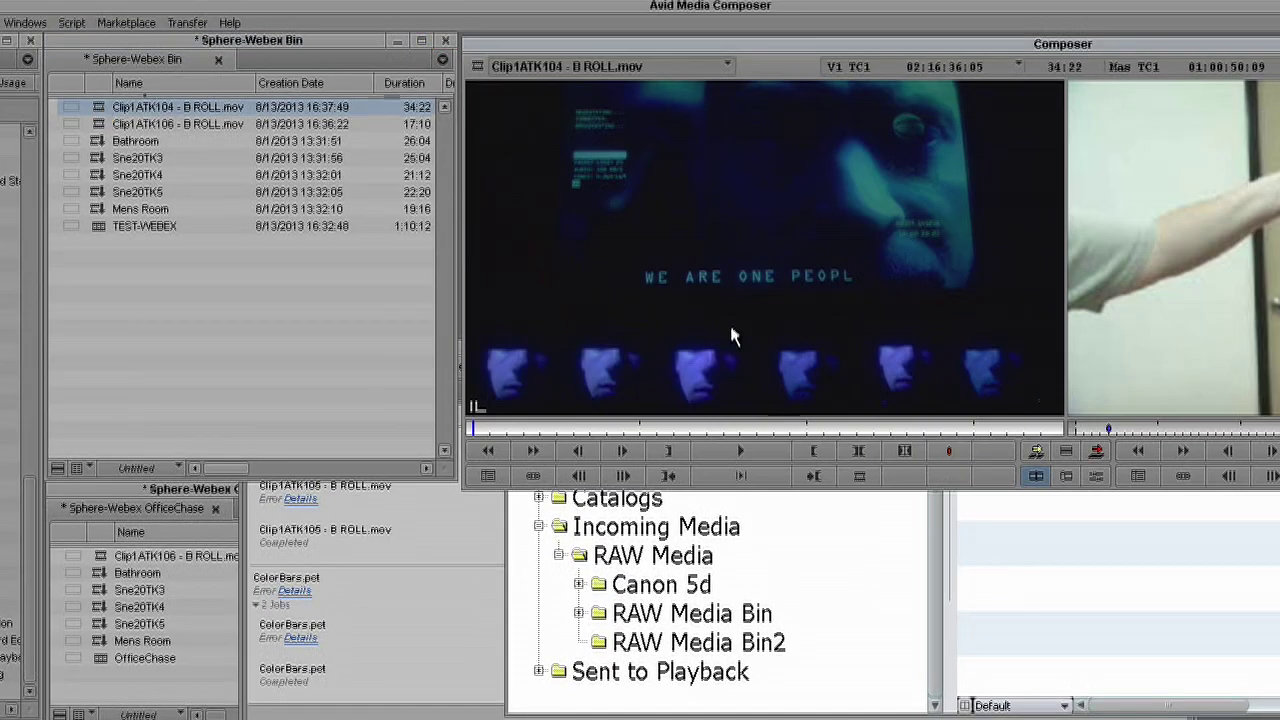
{"action": "left_click", "coordinate": [756, 450]}
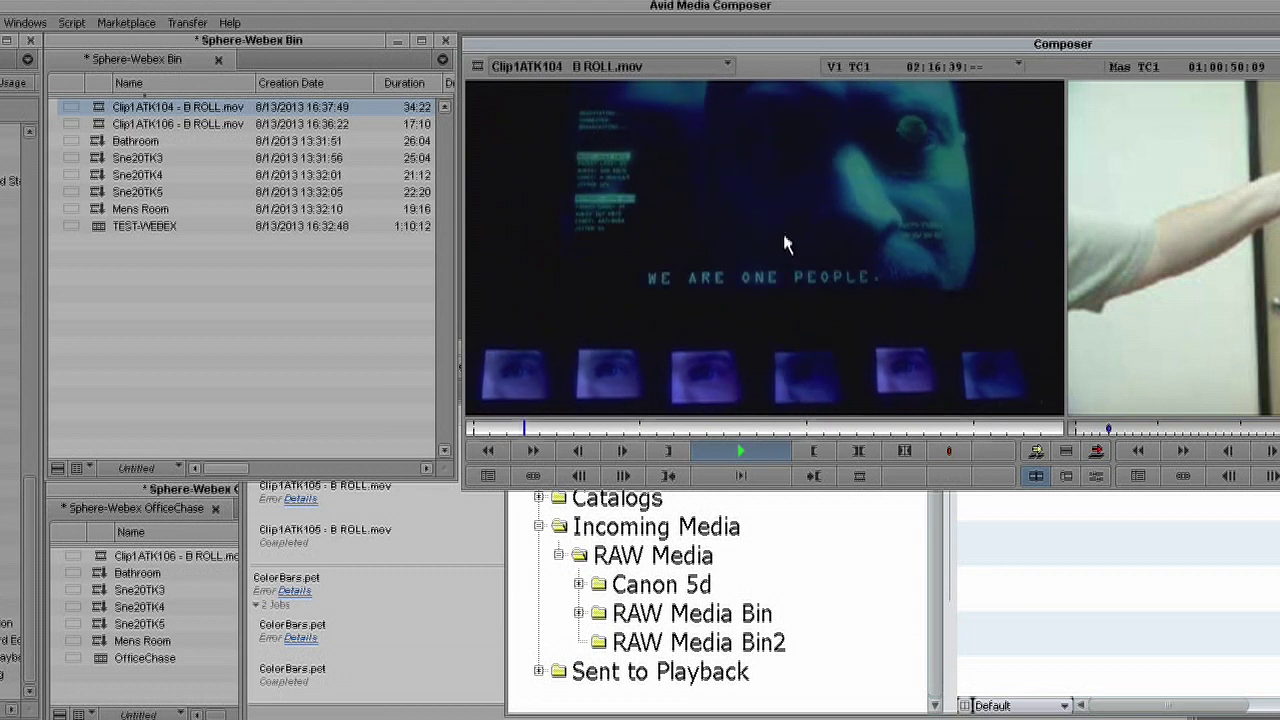
{"action": "left_click", "coordinate": [722, 452]}
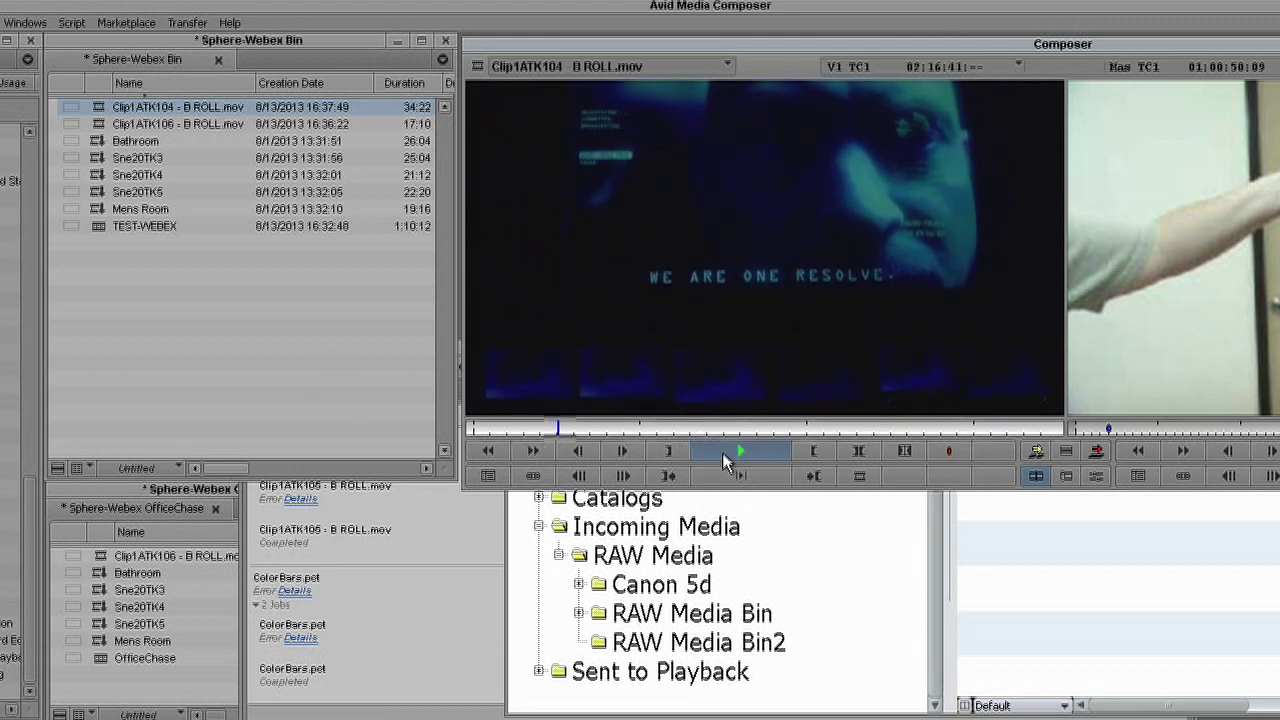
{"action": "left_click", "coordinate": [57, 468]}
{"action": "left_click", "coordinate": [205, 652]}
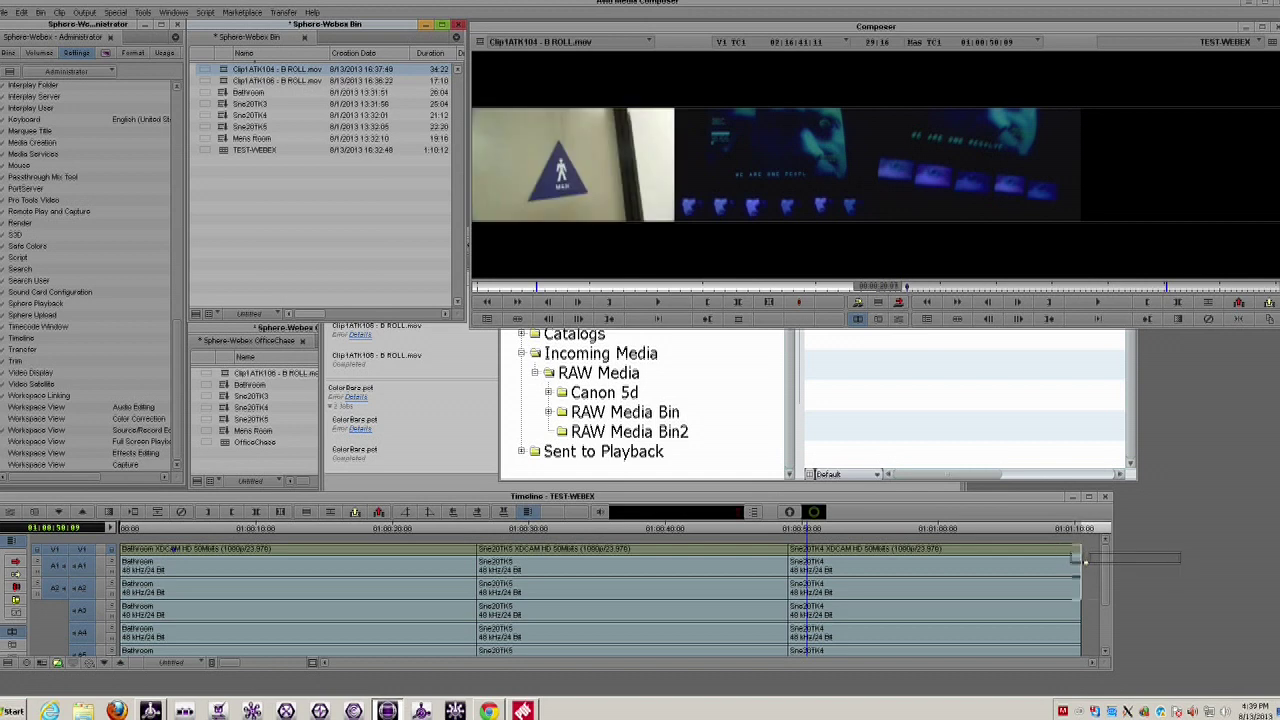
- Append Clip1ATK104 to the end of TEST-WEBEX, queue its remote upload, and show the Upload Queue
{"action": "left_click_drag", "start_coordinate": [1085, 562], "coordinate": [1080, 560]}
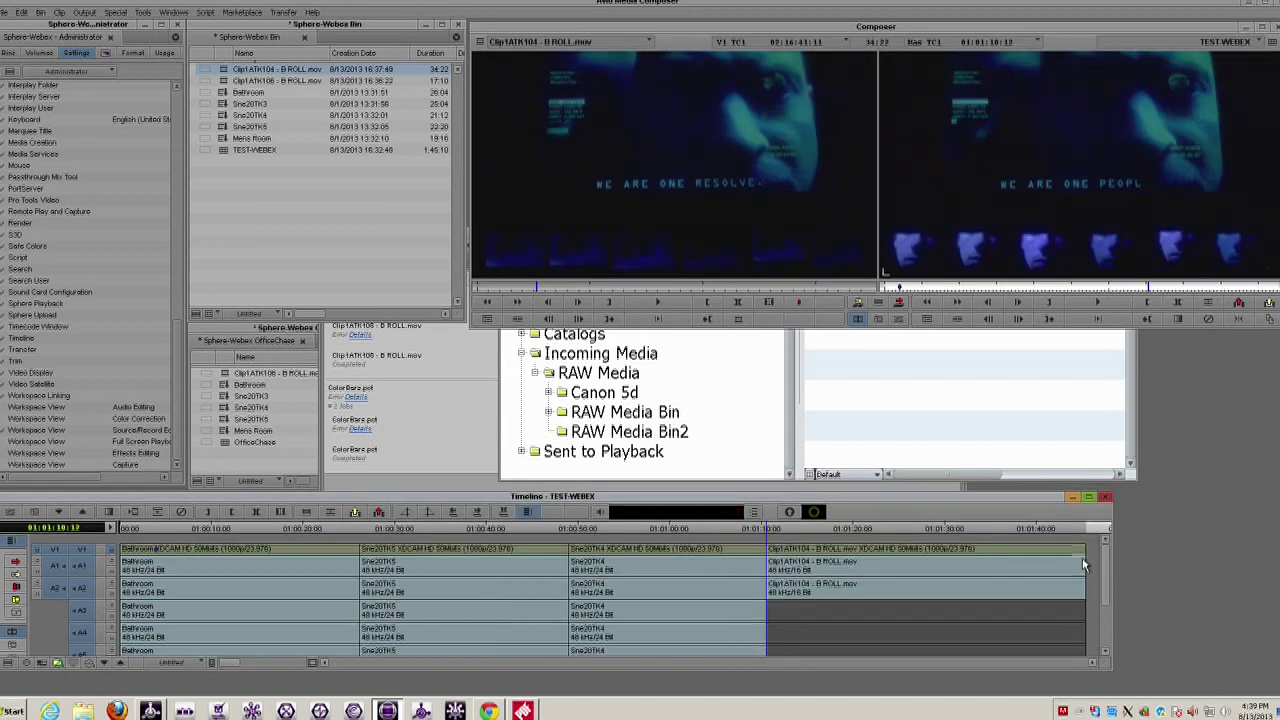
{"action": "right_click", "coordinate": [223, 72]}
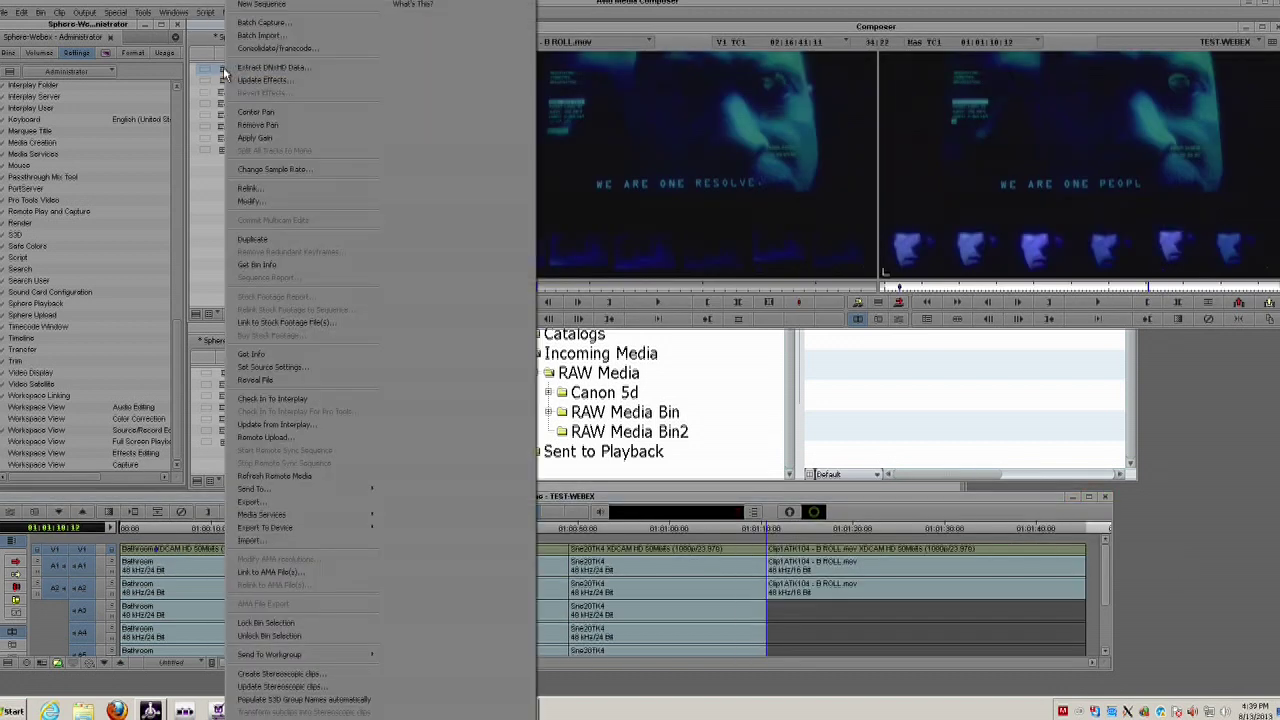
{"action": "left_click", "coordinate": [300, 437]}
{"action": "left_click", "coordinate": [672, 495]}
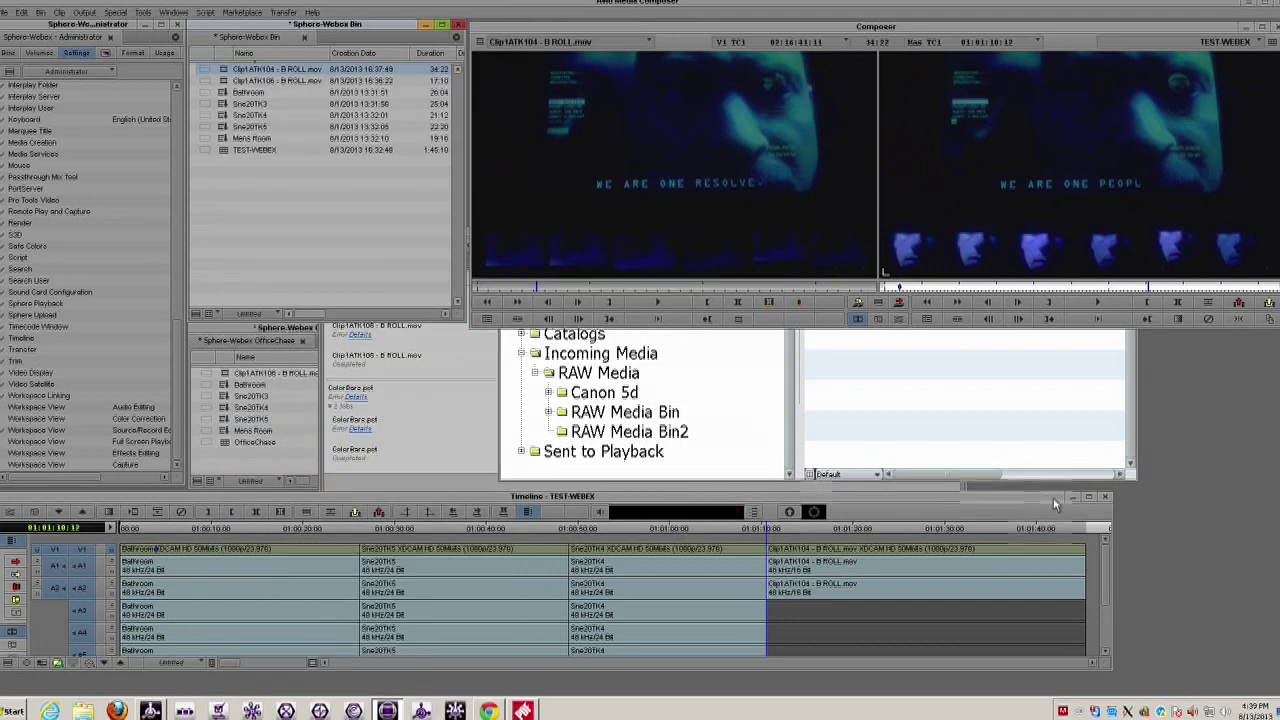
{"action": "left_click", "coordinate": [815, 512]}
{"action": "left_click", "coordinate": [815, 513]}
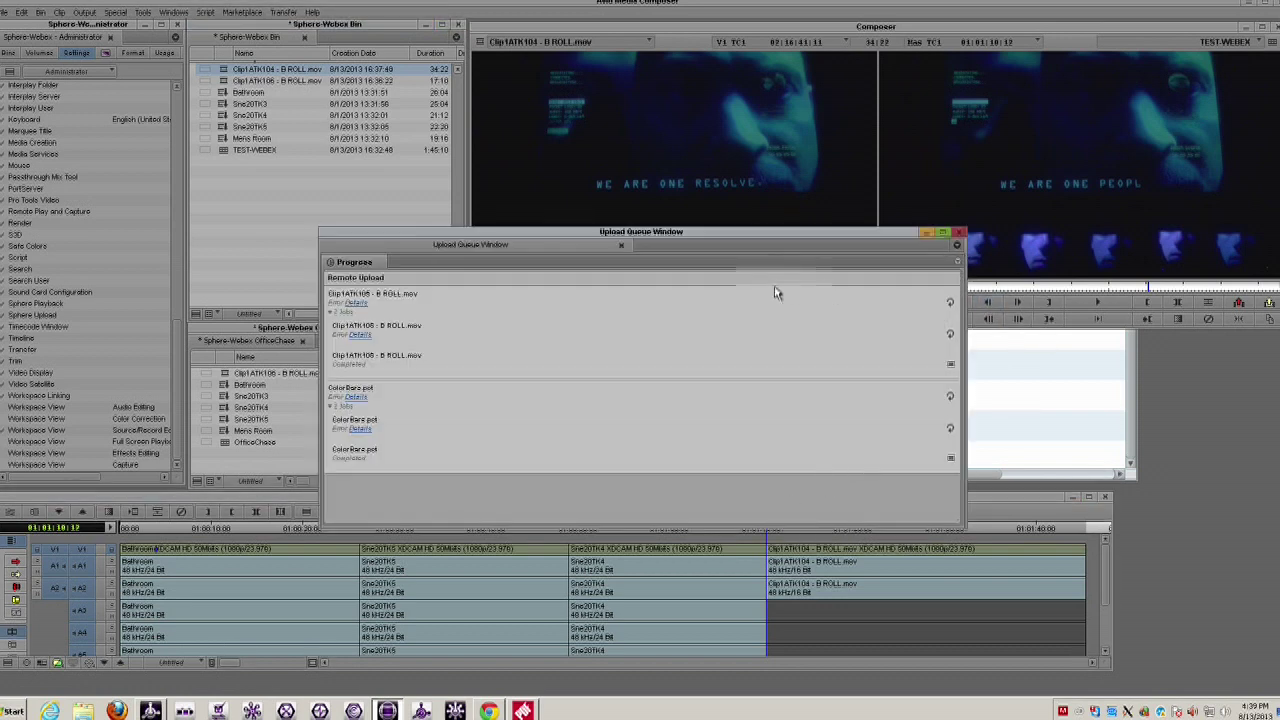
- Clear inactive jobs from the Upload Queue, then bring Avid Interplay Access forward
{"action": "left_click", "coordinate": [957, 262]}
{"action": "left_click", "coordinate": [938, 277]}
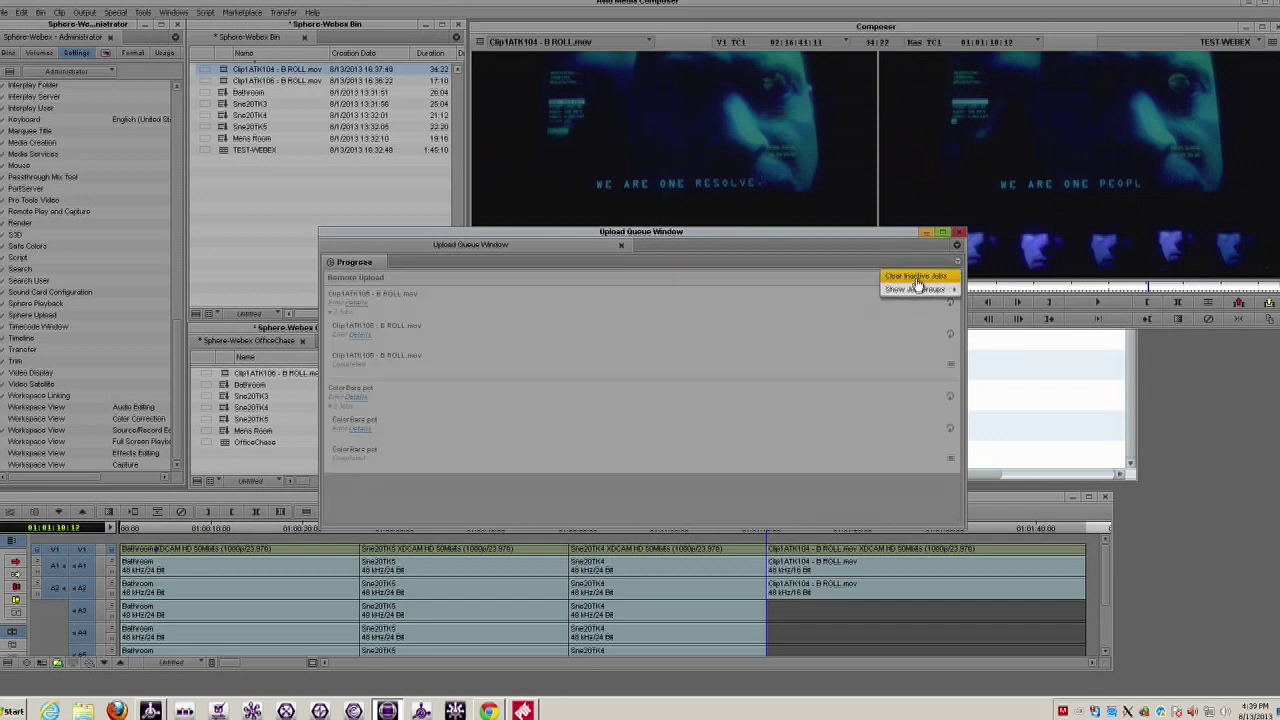
{"action": "left_click", "coordinate": [918, 285]}
{"action": "left_click", "coordinate": [1026, 404]}
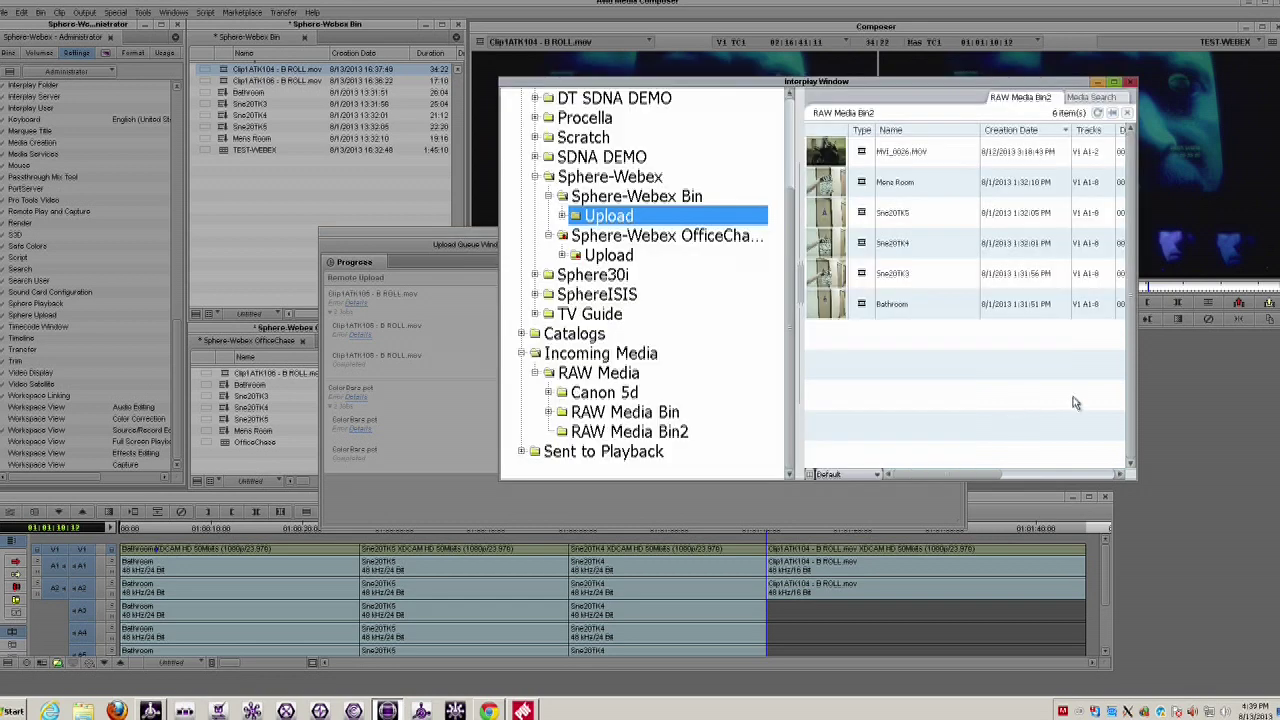
{"action": "left_click", "coordinate": [289, 246]}
{"action": "left_click", "coordinate": [1030, 510]}
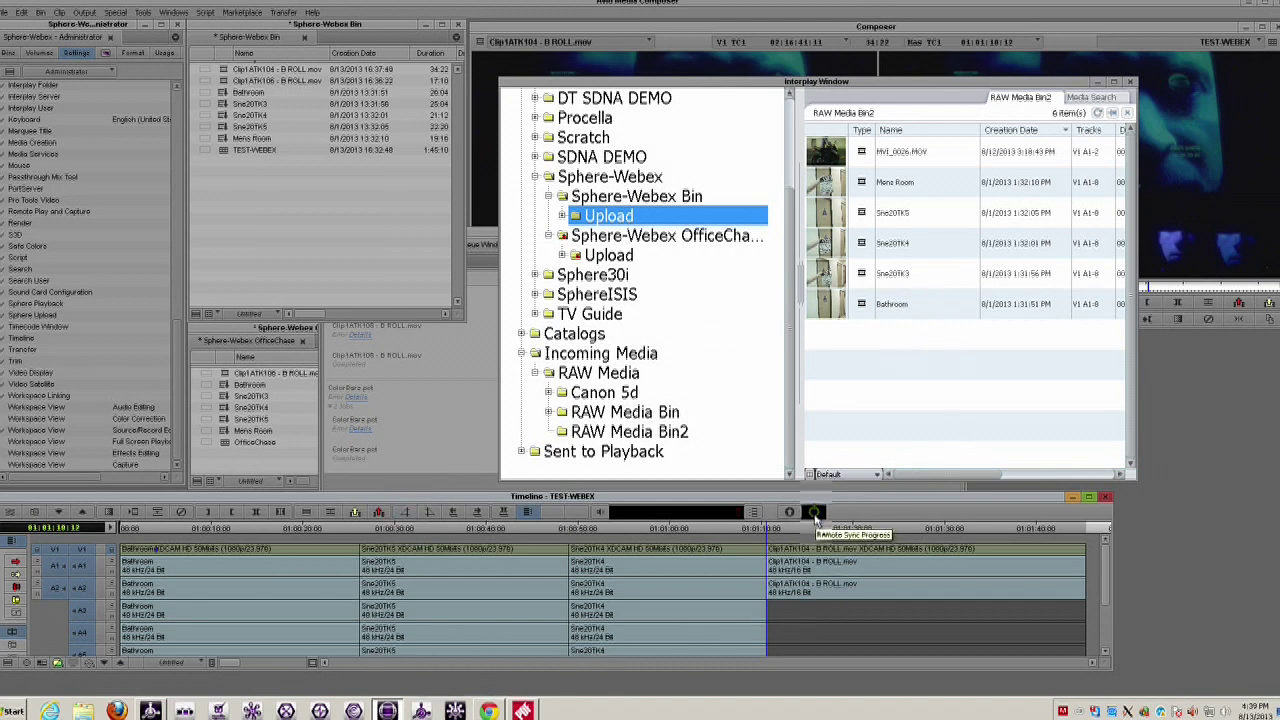
{"action": "left_click", "coordinate": [522, 710]}
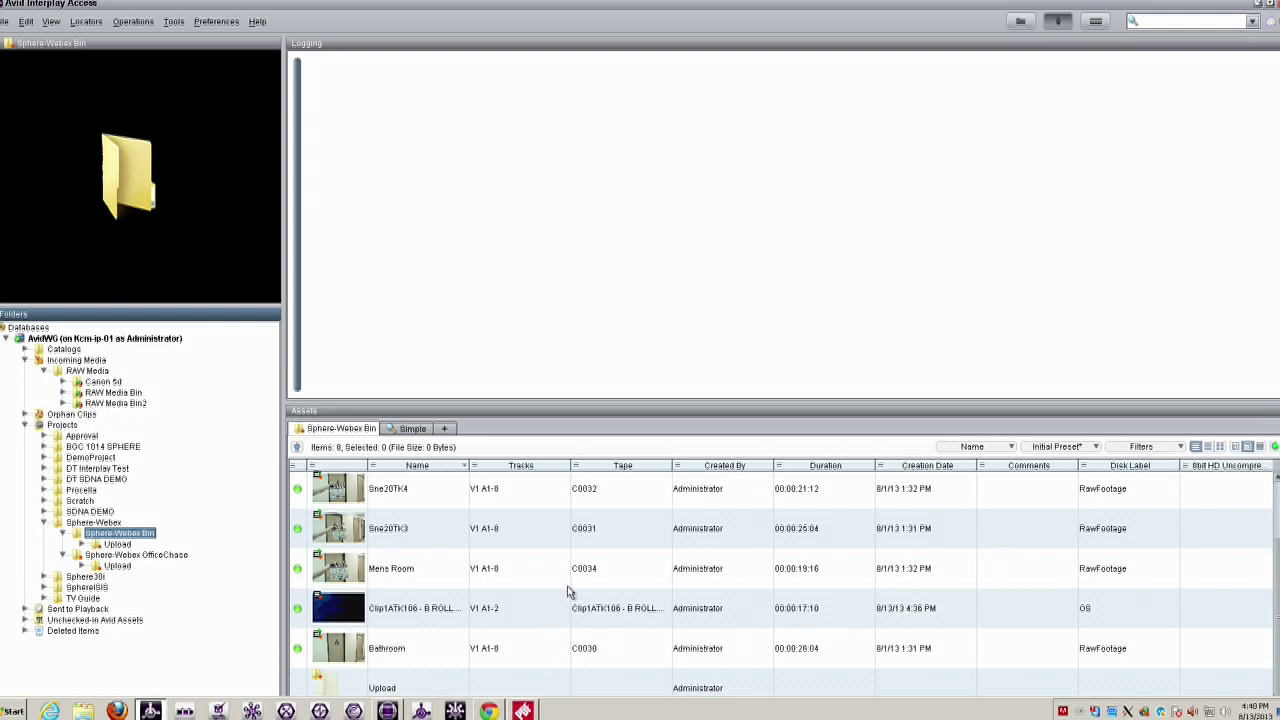
- Check the Upload folder and Sphere-Webex Bin assets for Clip1ATK106 and Clip1ATK104 B-roll clips
{"action": "scroll", "coordinate": [567, 592], "scroll_direction": "up", "scroll_amount": 1}
{"action": "scroll", "coordinate": [567, 592], "scroll_direction": "down", "scroll_amount": 1}
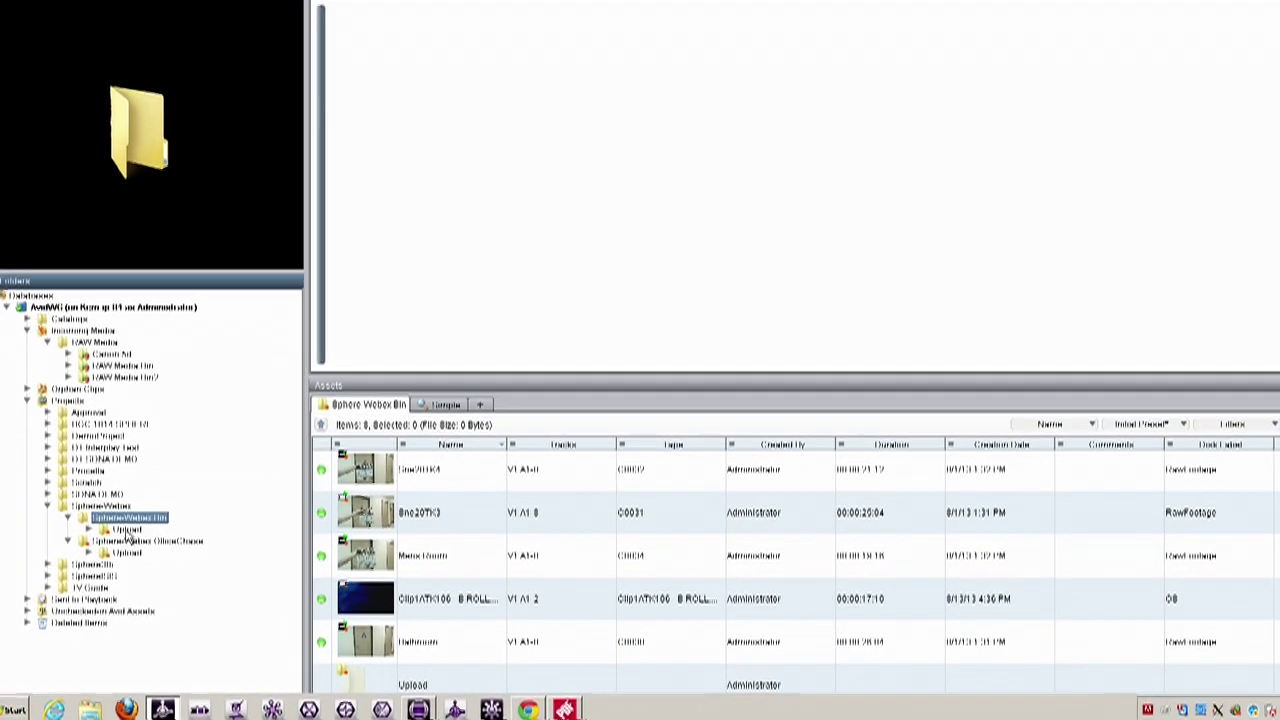
{"action": "left_click", "coordinate": [120, 544]}
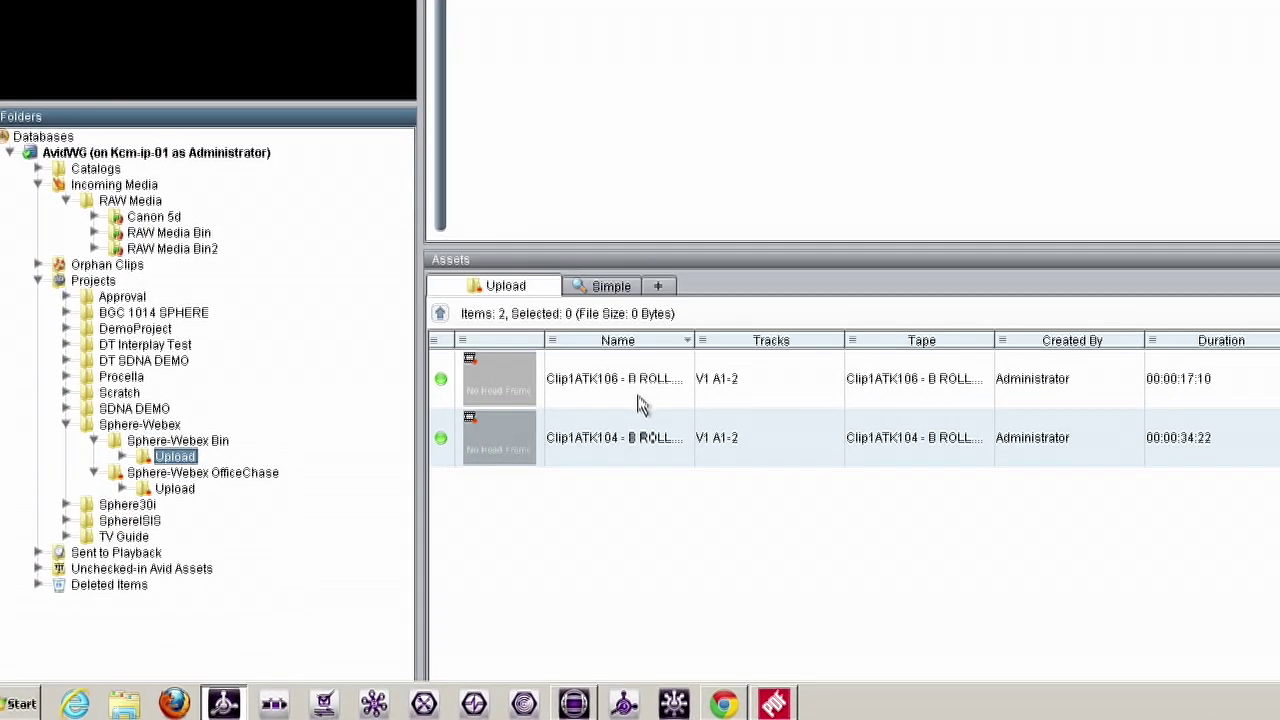
{"action": "left_click", "coordinate": [178, 440]}
{"action": "scroll", "coordinate": [706, 485], "scroll_direction": "down", "scroll_amount": 3}
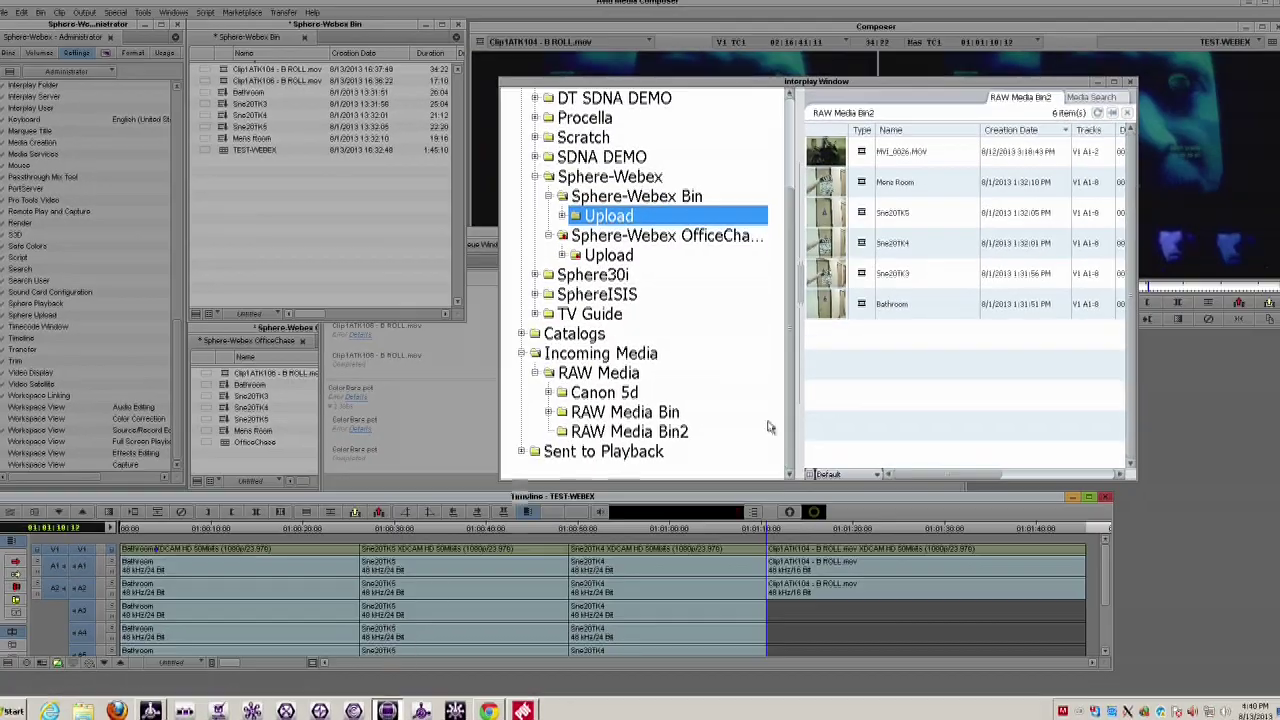
- Bring the Sphere-Webex Bin forward, place the timeline near 01:01:04, then switch to Interplay Central
{"action": "left_click", "coordinate": [268, 239]}
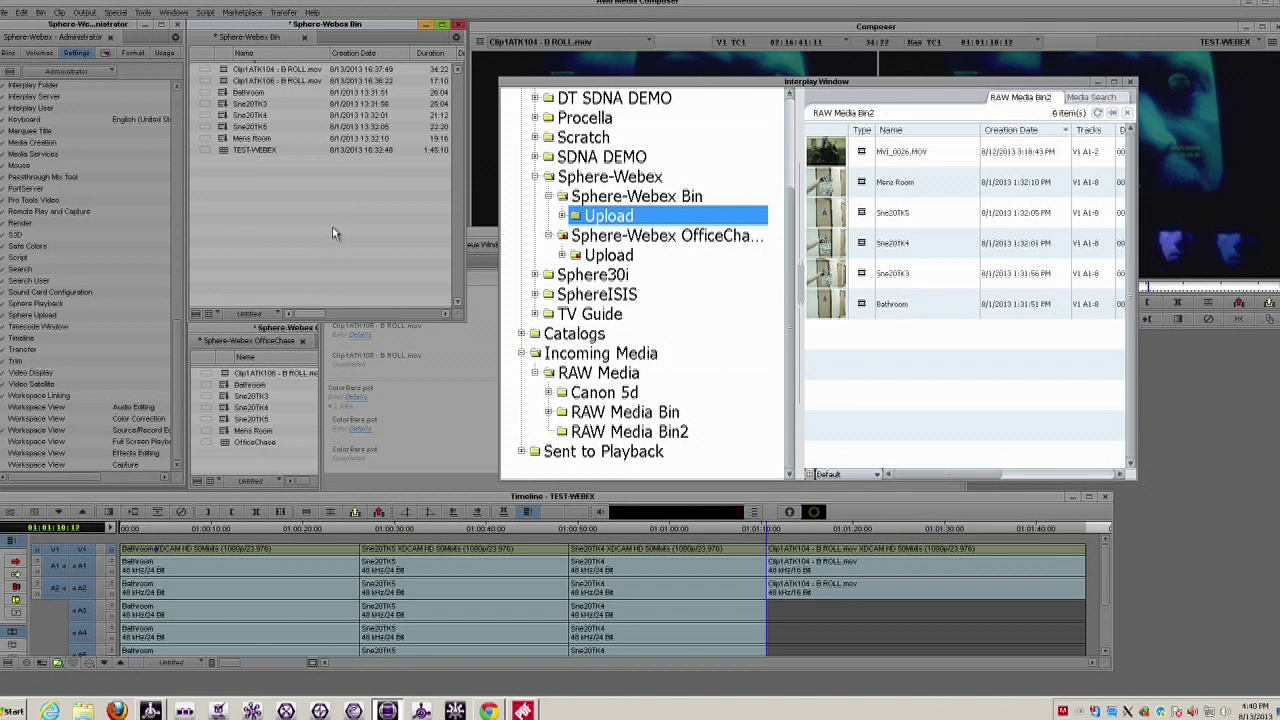
{"action": "left_click", "coordinate": [712, 531]}
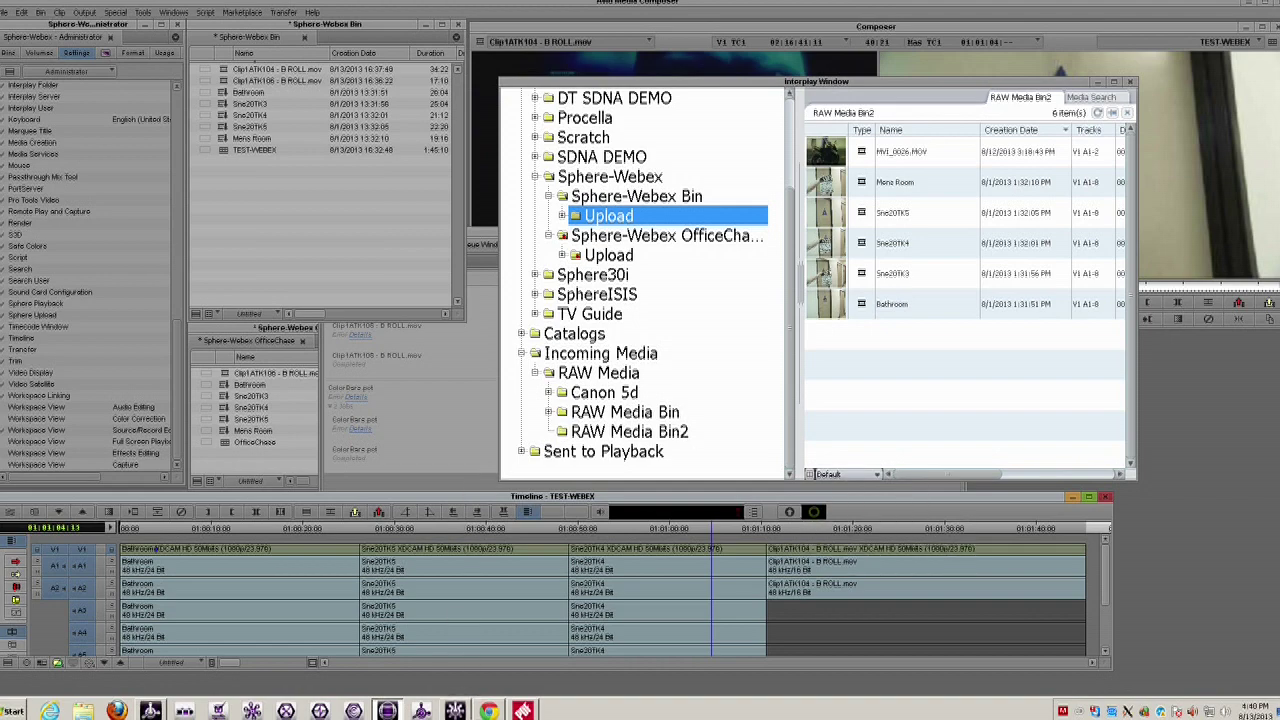
{"action": "left_click", "coordinate": [489, 711]}
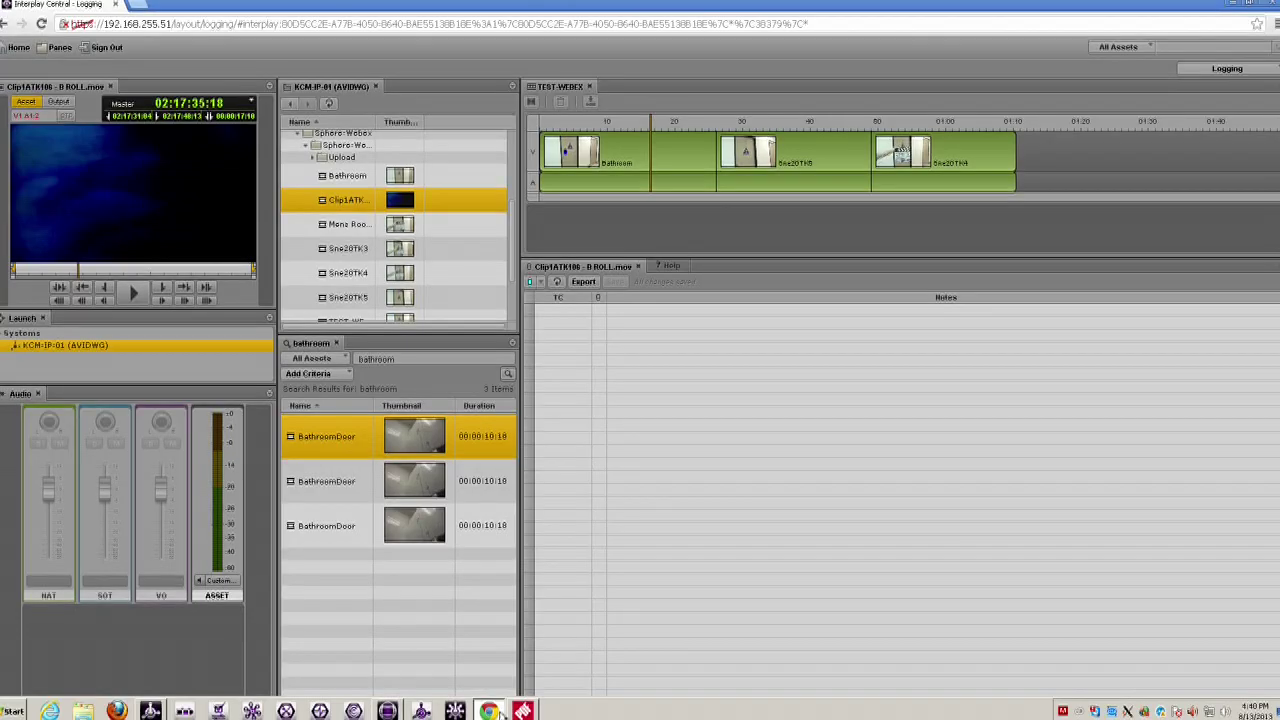
- Refresh the KCM-IP-01 tree, then load and play Clip1ATK104 before pausing it
{"action": "left_click", "coordinate": [331, 105]}
{"action": "scroll", "coordinate": [510, 200], "scroll_direction": "down", "scroll_amount": 5}
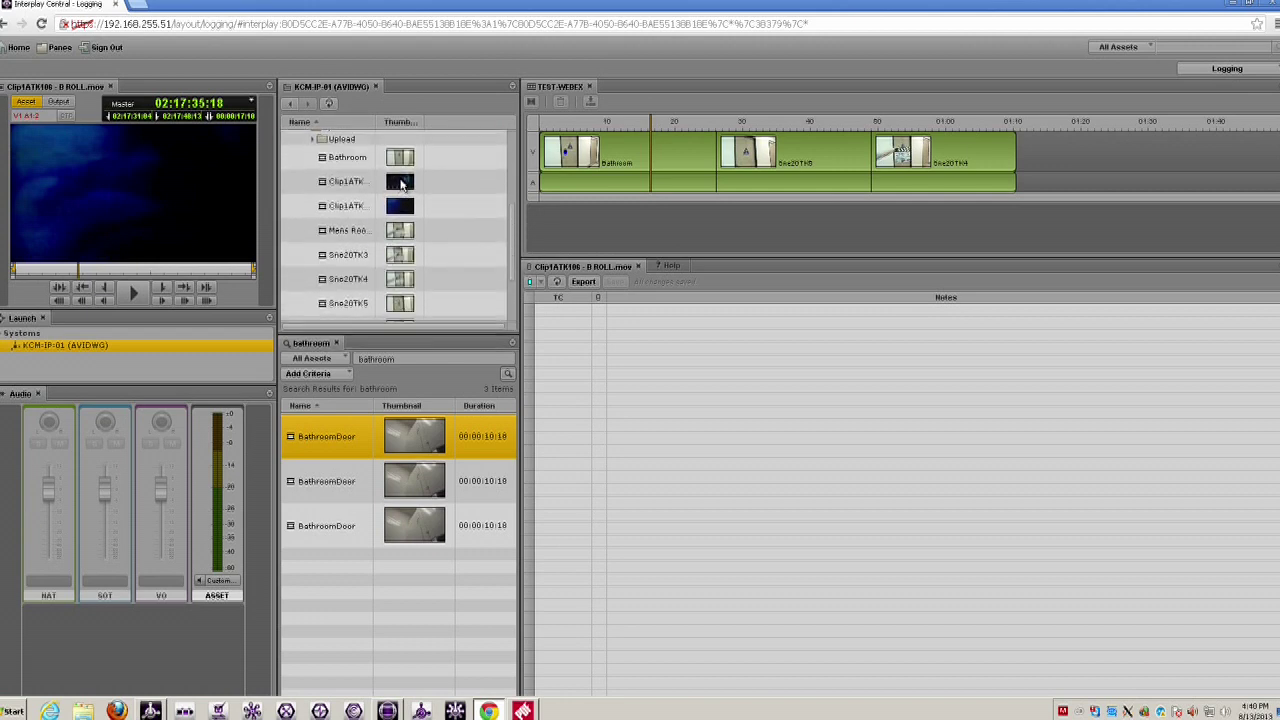
{"action": "left_click", "coordinate": [401, 184]}
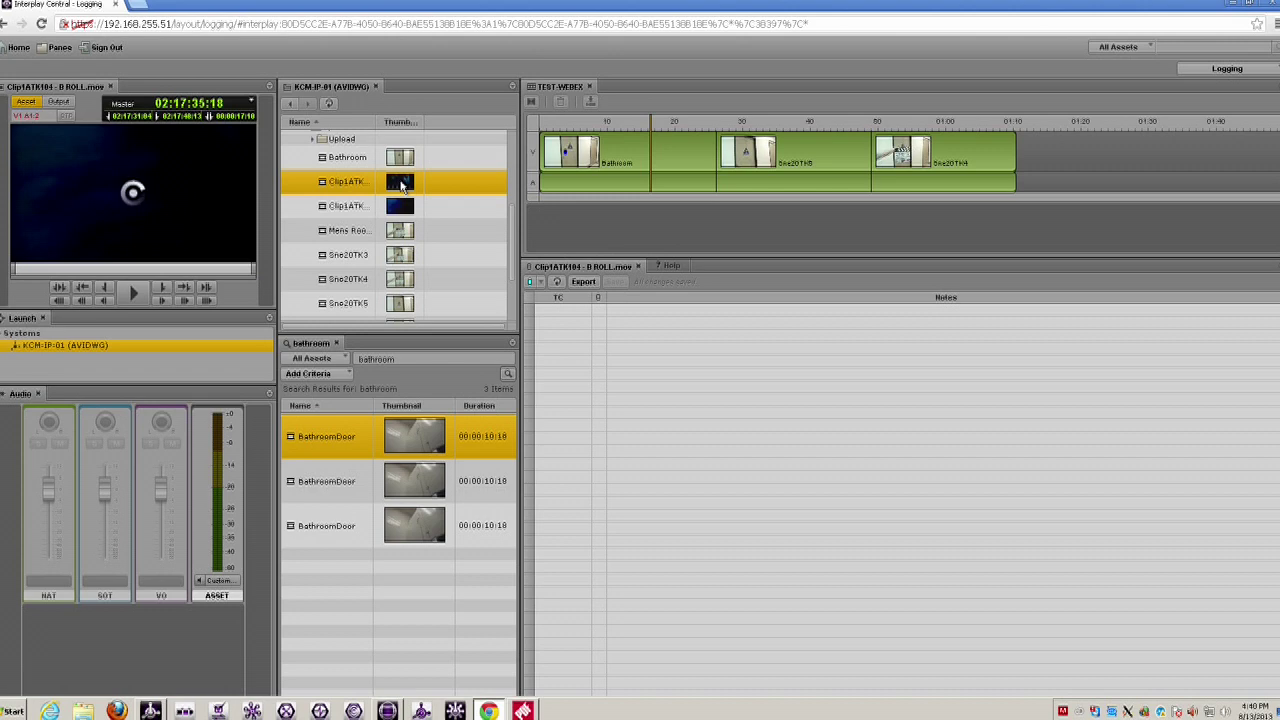
{"action": "scroll", "coordinate": [512, 262], "scroll_direction": "down", "scroll_amount": 1}
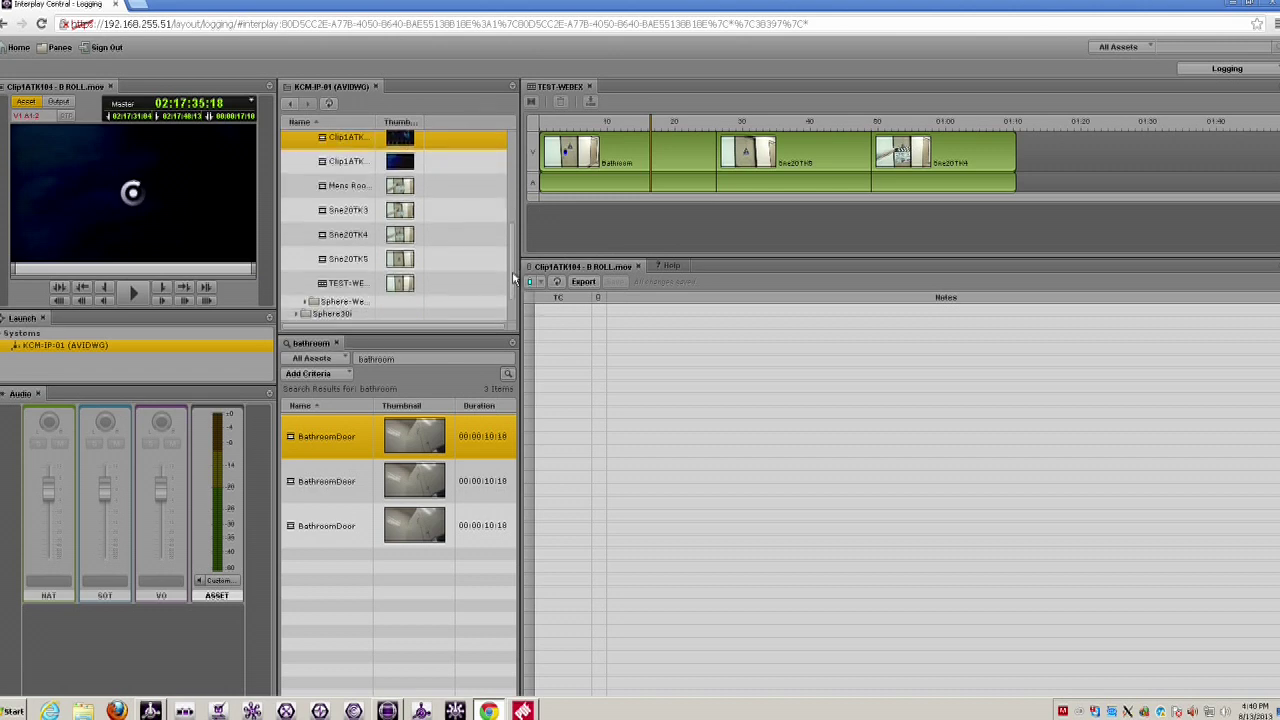
{"action": "scroll", "coordinate": [515, 270], "scroll_direction": "up", "scroll_amount": 1}
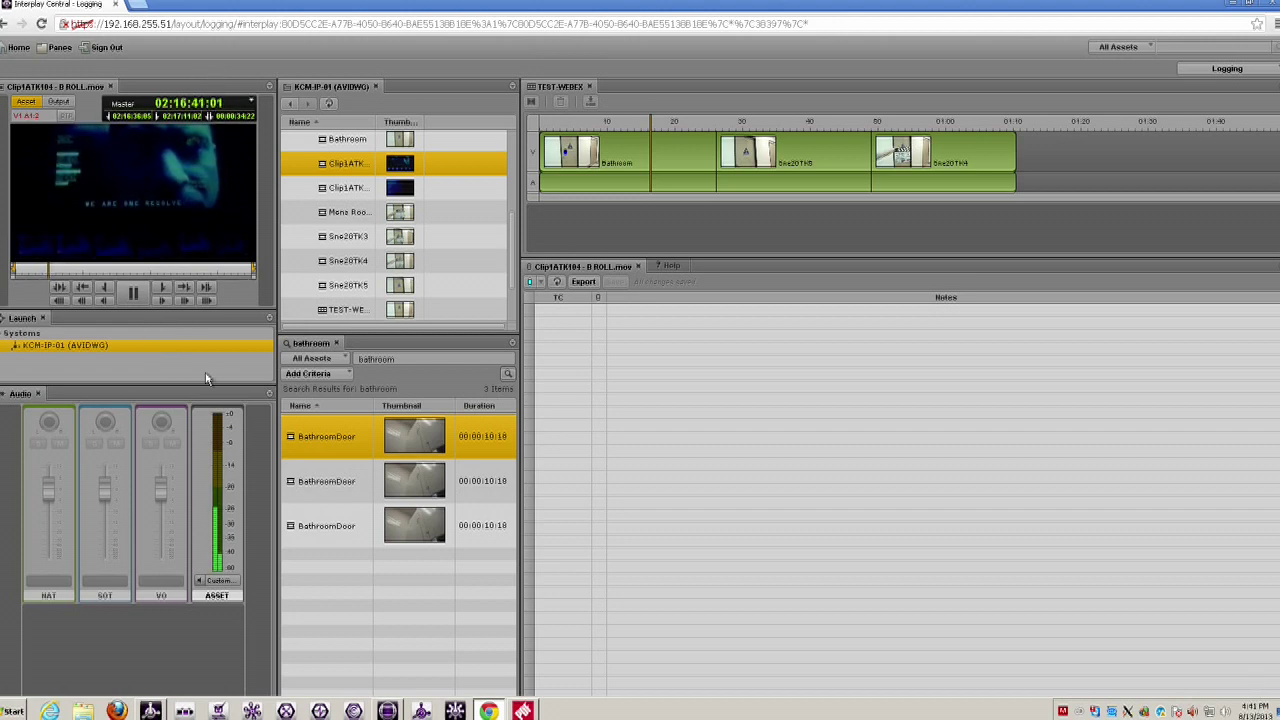
{"action": "key", "text": "space"}
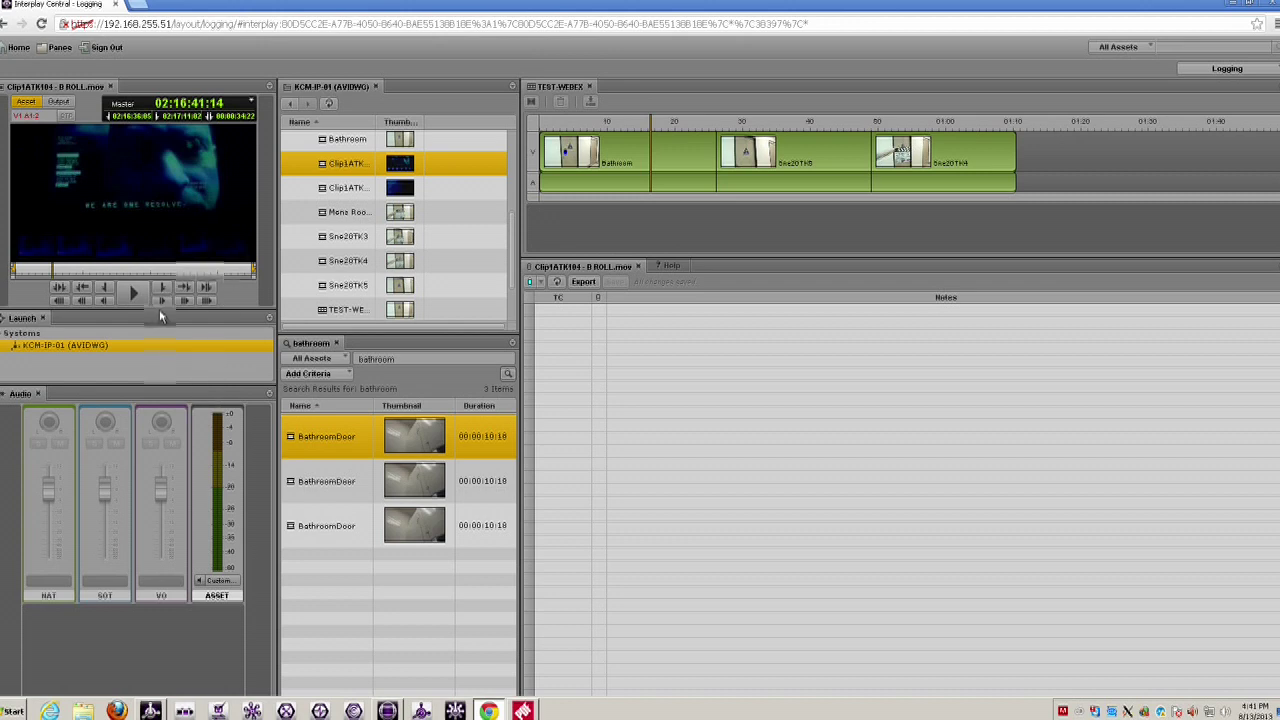
- Load TEST-WEBEX, refresh and reload it, still showing only its three original clips
{"action": "left_click", "coordinate": [376, 311]}
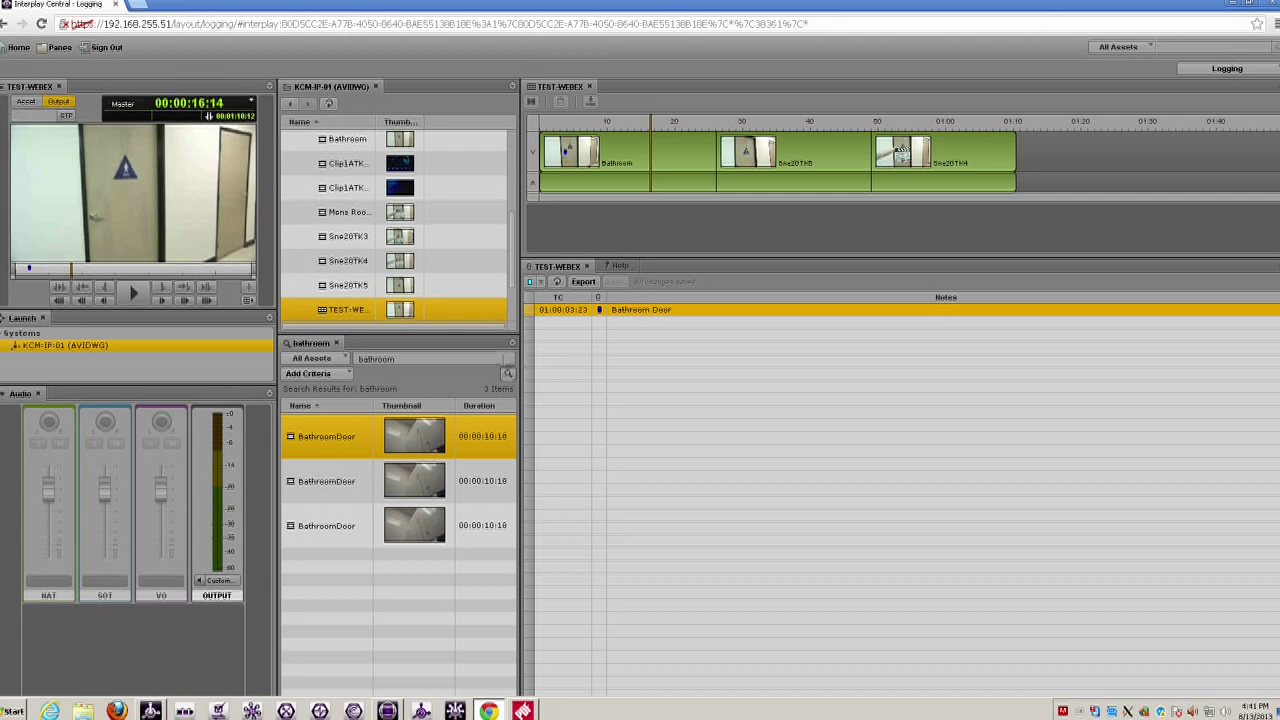
{"action": "left_click", "coordinate": [348, 310]}
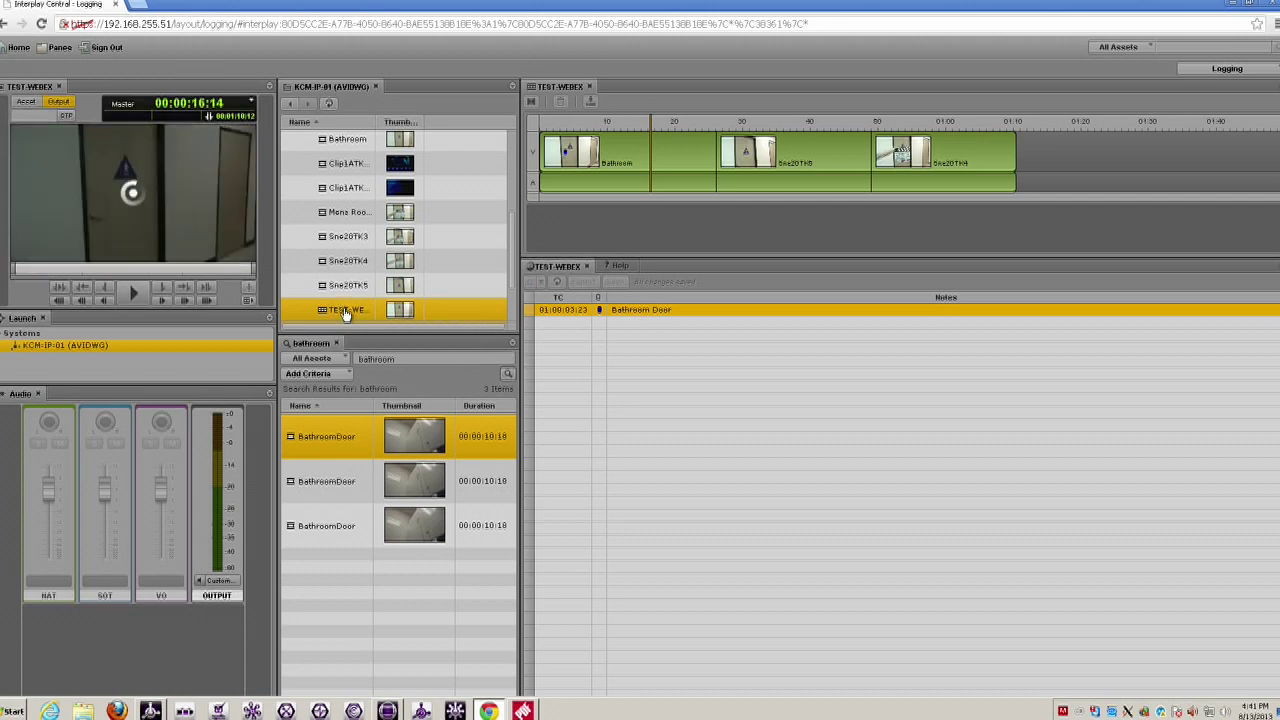
{"action": "left_click", "coordinate": [328, 104]}
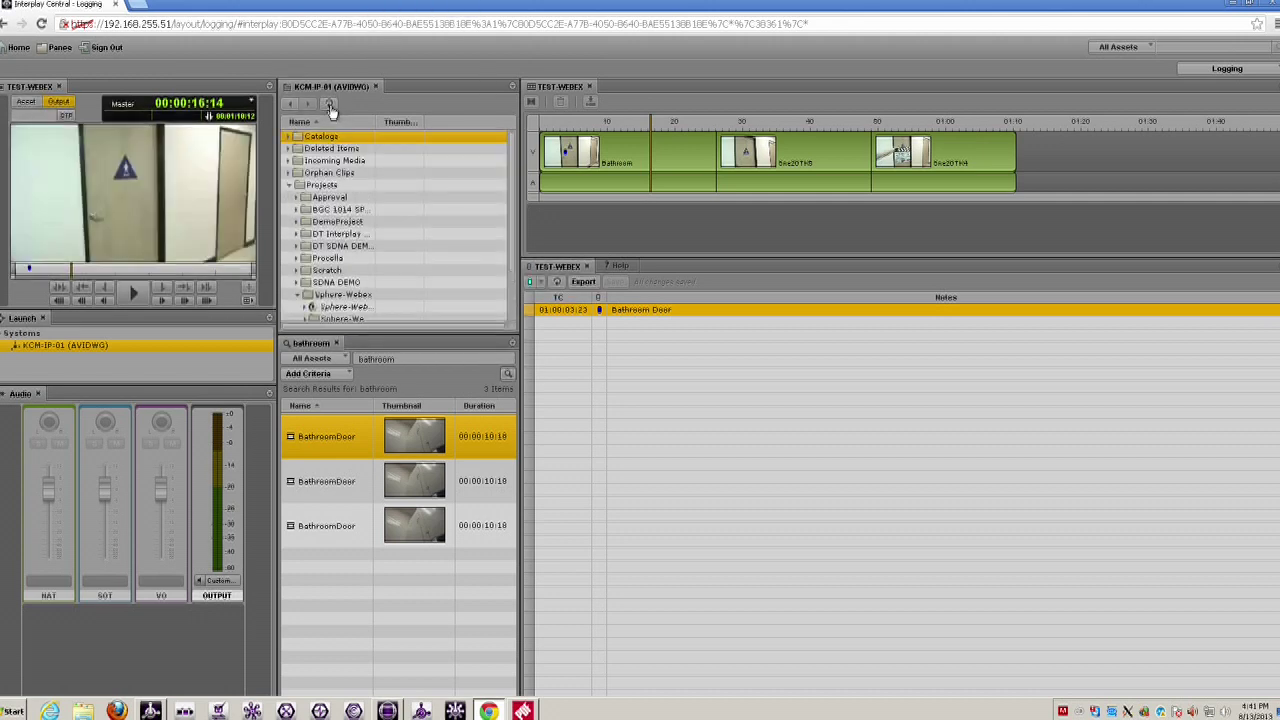
{"action": "scroll", "coordinate": [513, 313], "scroll_direction": "down", "scroll_amount": 5}
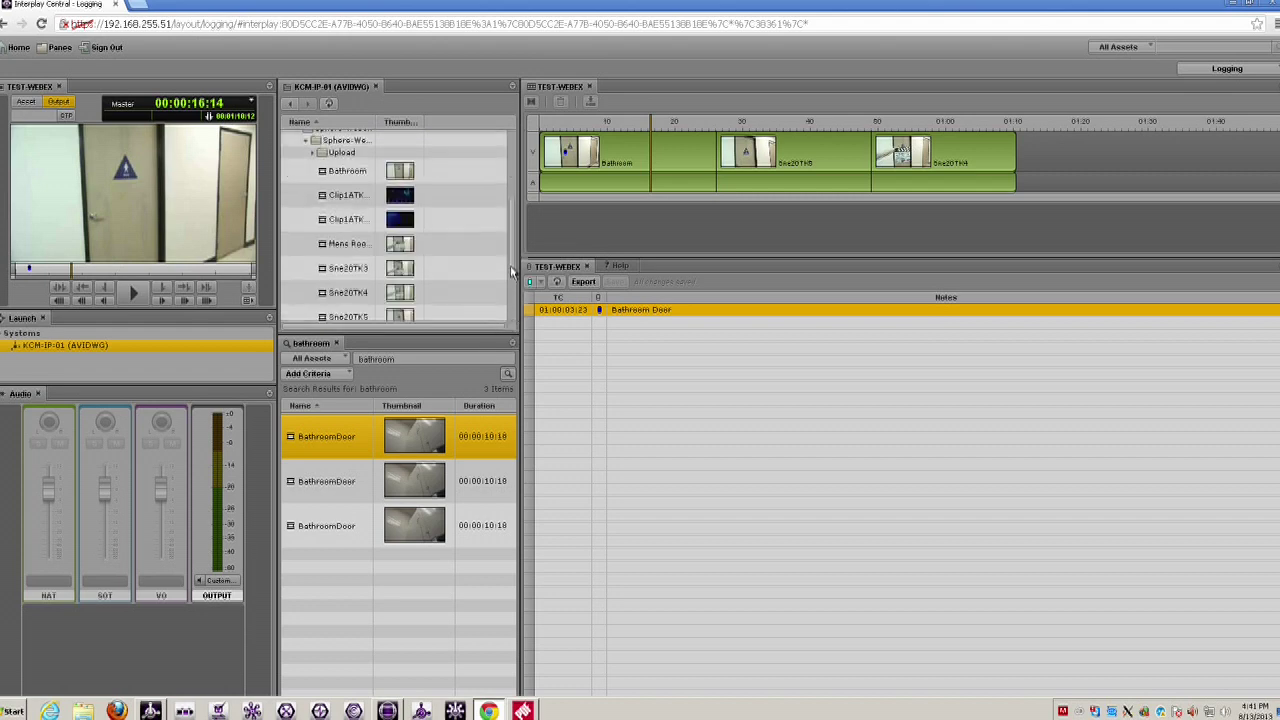
{"action": "scroll", "coordinate": [511, 268], "scroll_direction": "down", "scroll_amount": 3}
{"action": "left_click", "coordinate": [328, 250]}
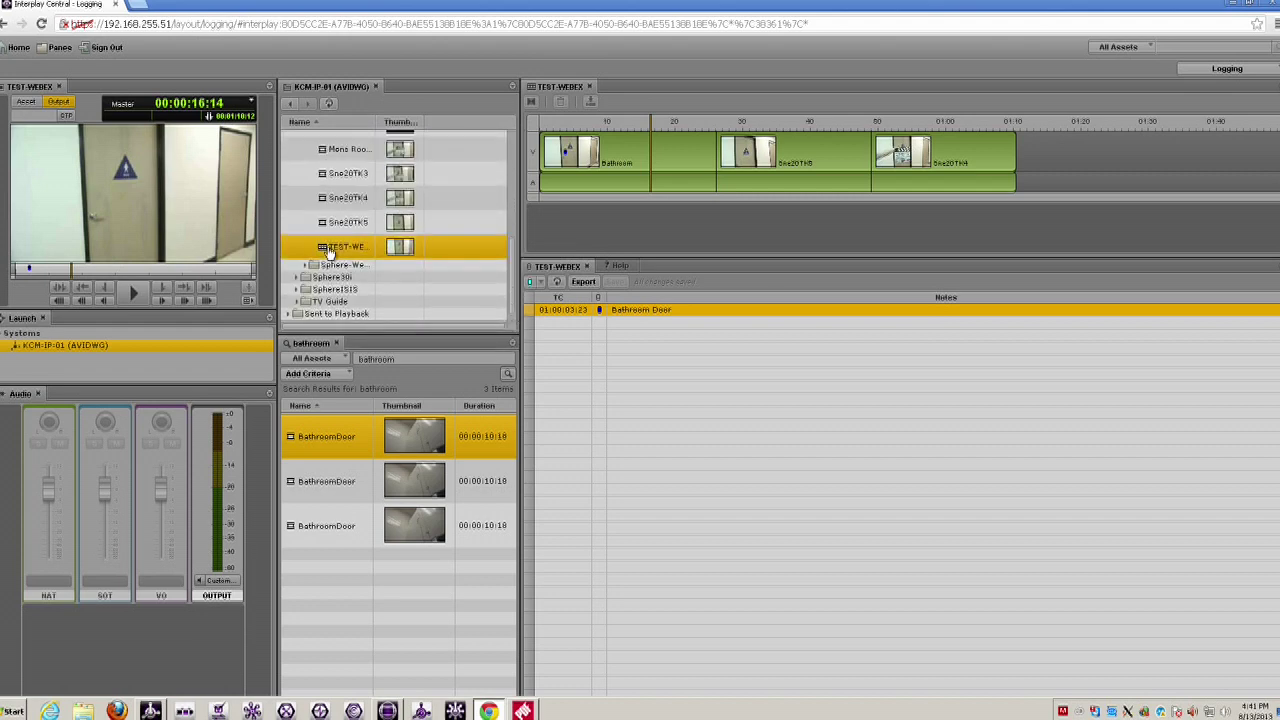
{"action": "key", "text": "alt+Tab"}
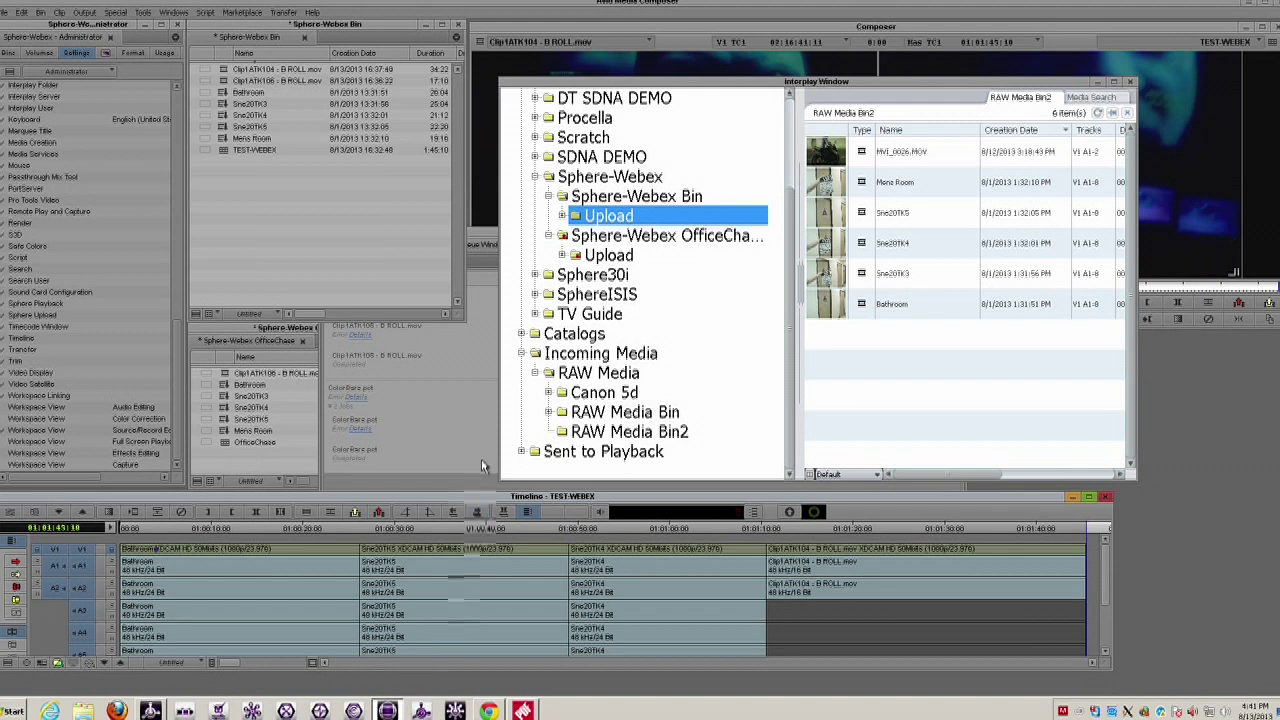
- Check the Sphere-Webex Bin into Interplay from the bin's options menu
{"action": "left_click", "coordinate": [152, 527]}
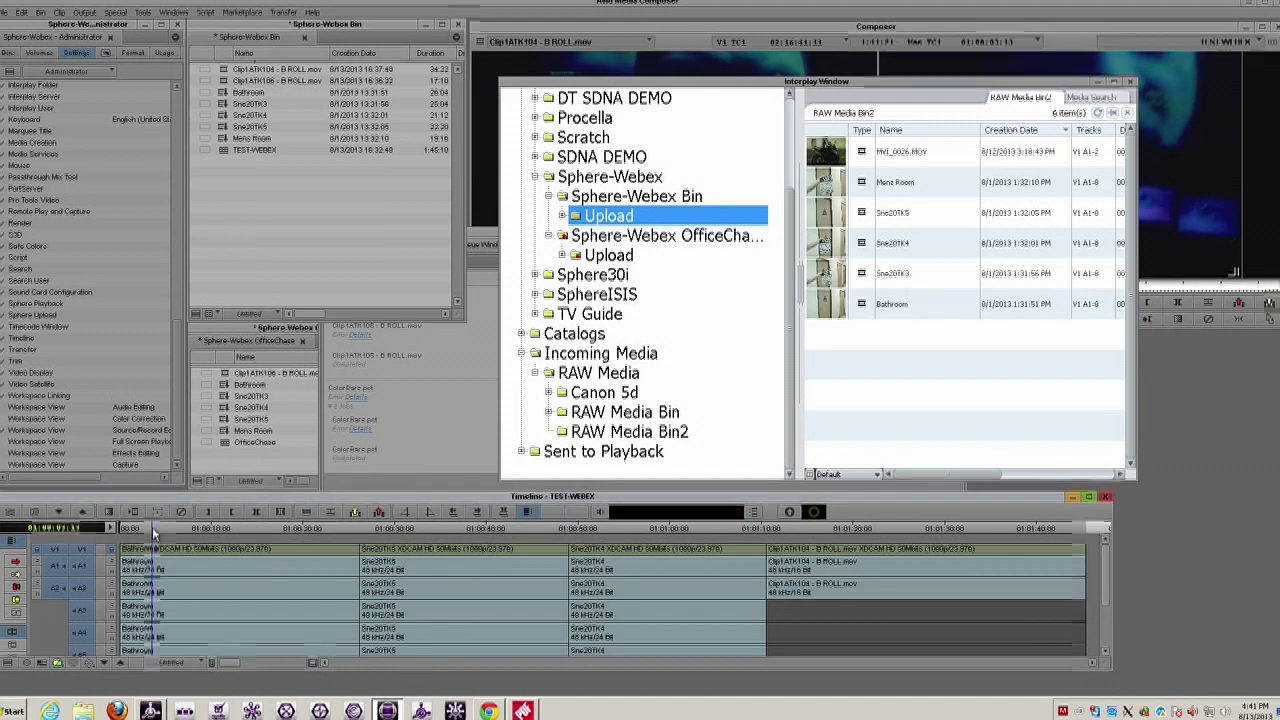
{"action": "left_click", "coordinate": [204, 316]}
{"action": "left_click", "coordinate": [300, 438]}
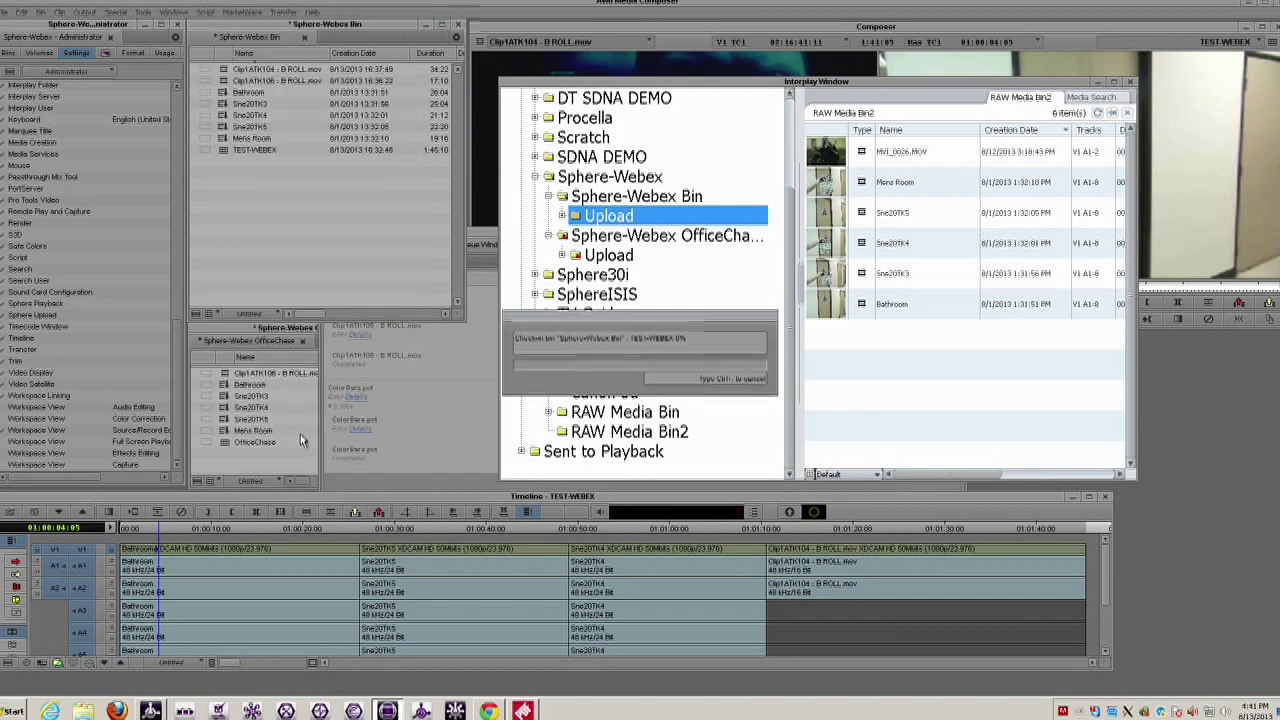
- Open TEST-WEBEX and play from 01:00:44 through the B-roll, stopping at 01:01:12:07
{"action": "double_click", "coordinate": [225, 152]}
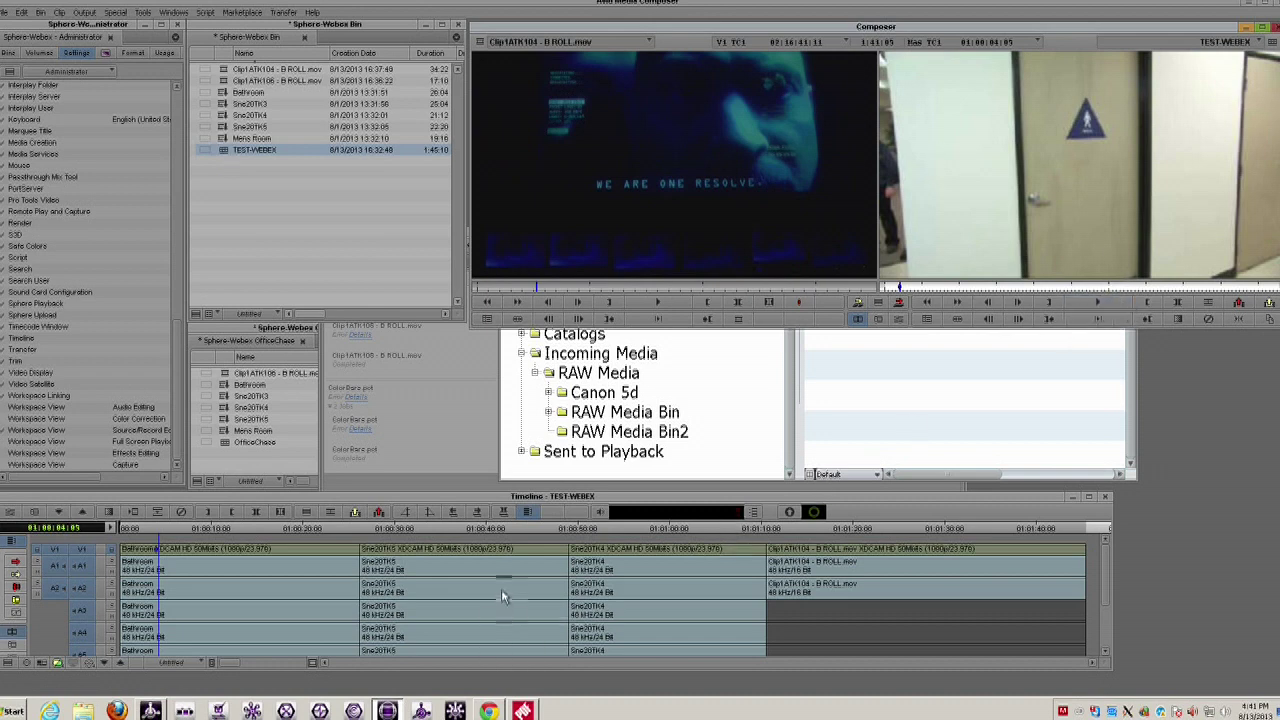
{"action": "left_click", "coordinate": [525, 528]}
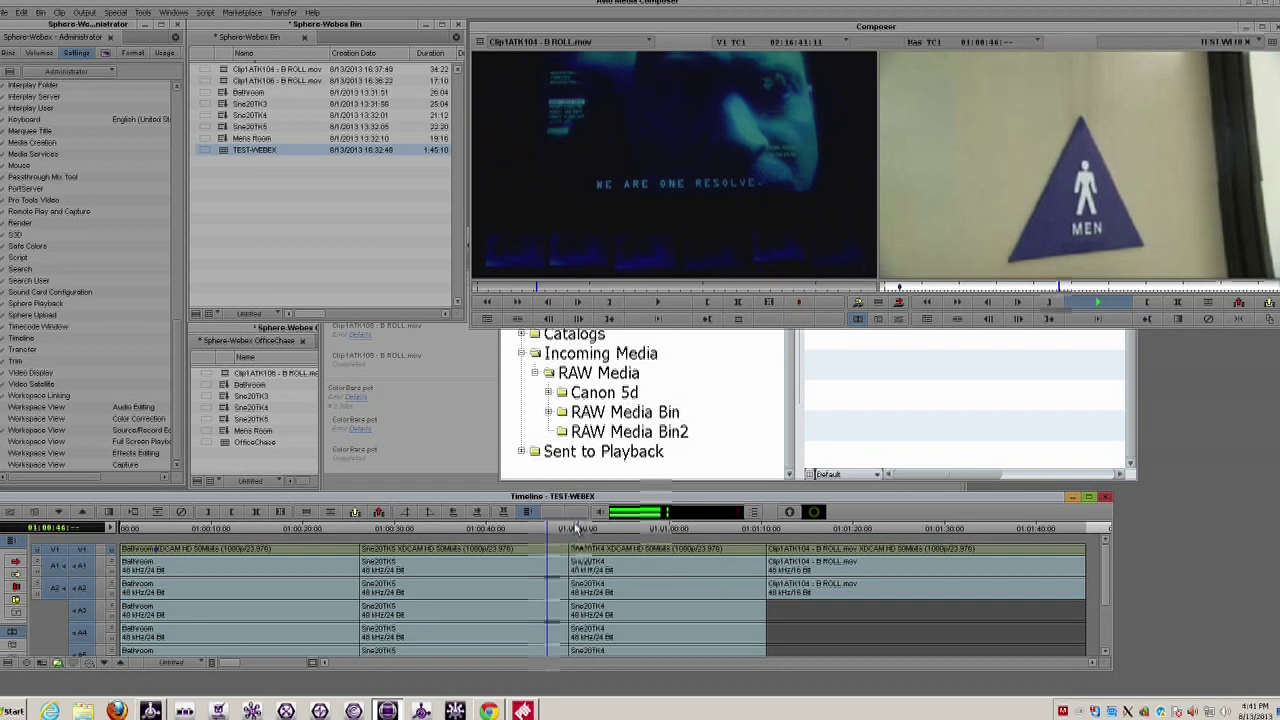
{"action": "left_click", "coordinate": [754, 529]}
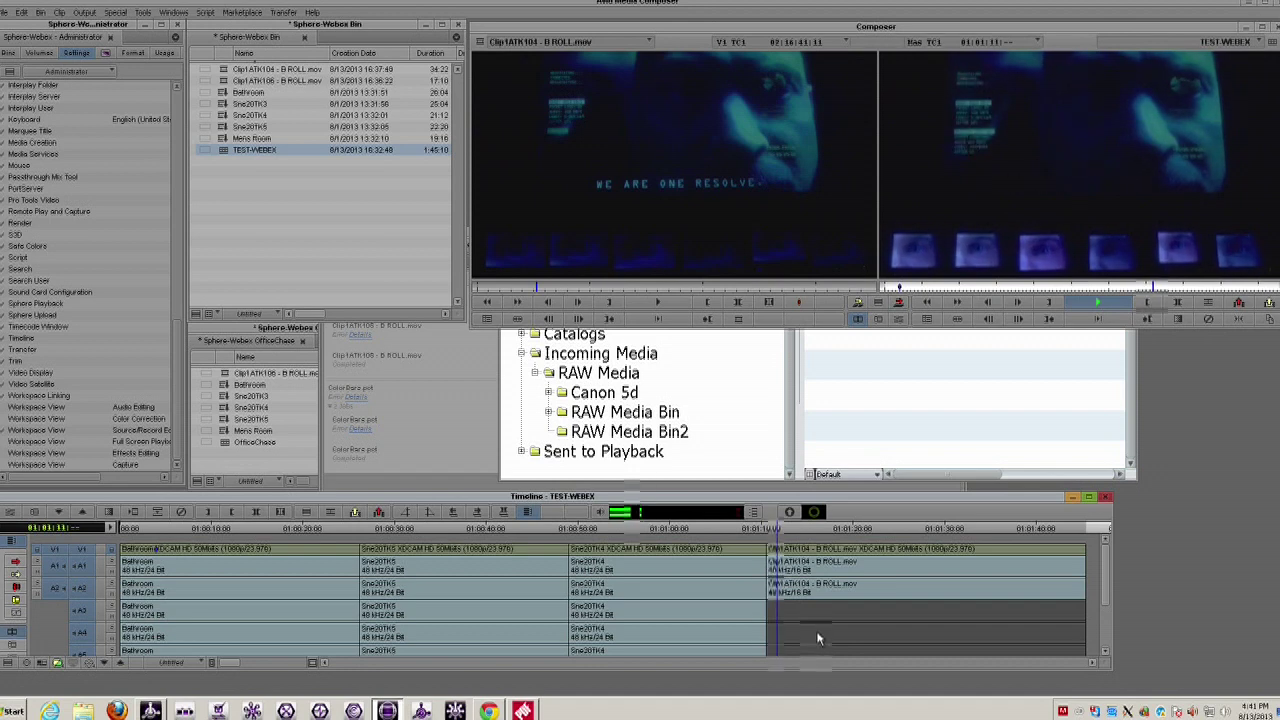
{"action": "left_click", "coordinate": [289, 252]}
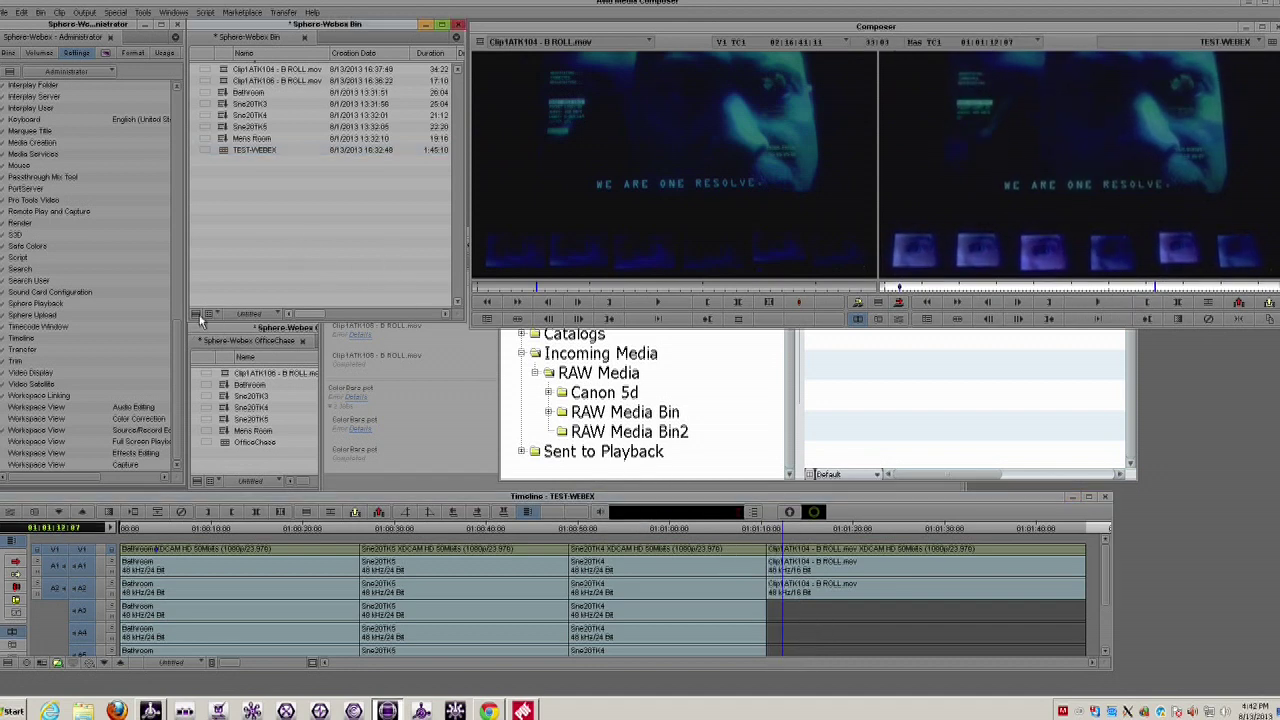
- Check the bin into Interplay again and return to Interplay Central
{"action": "left_click", "coordinate": [197, 314]}
{"action": "left_click", "coordinate": [304, 432]}
{"action": "left_click", "coordinate": [488, 710]}
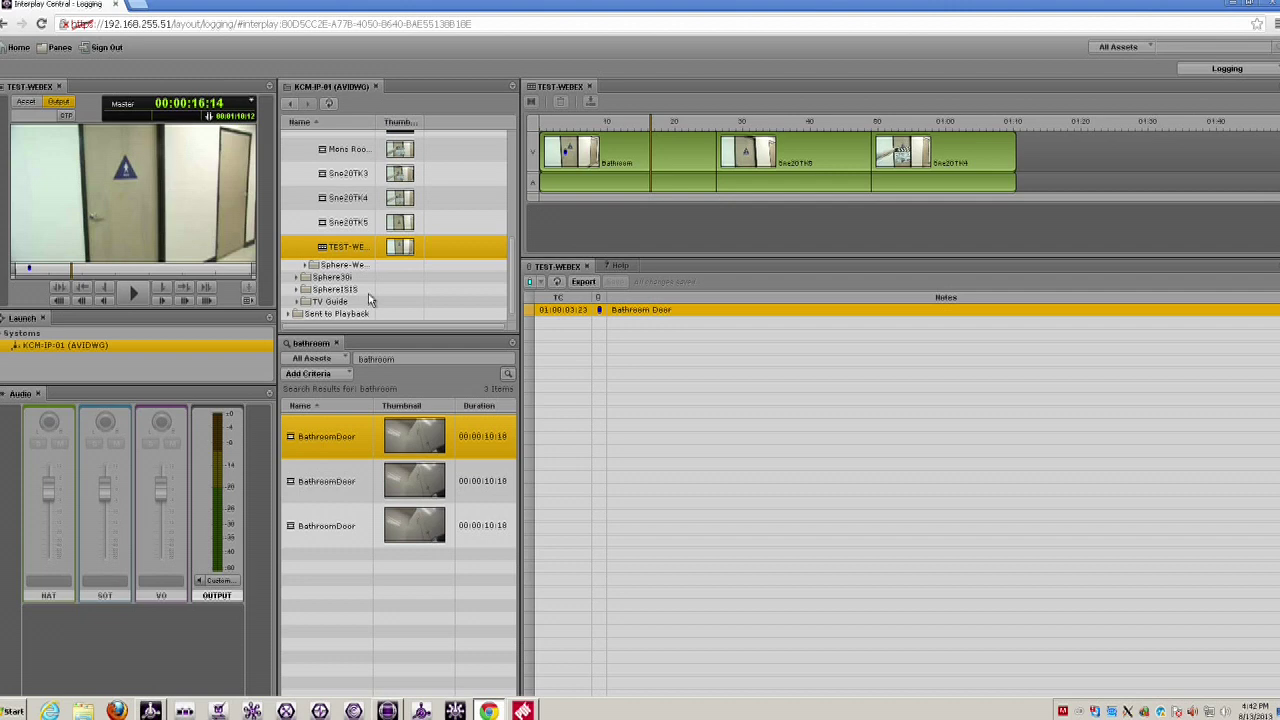
- Refresh the asset tree and load the updated TEST-WEBEX, now 00:01:45:10, into the timeline
{"action": "left_click", "coordinate": [328, 250]}
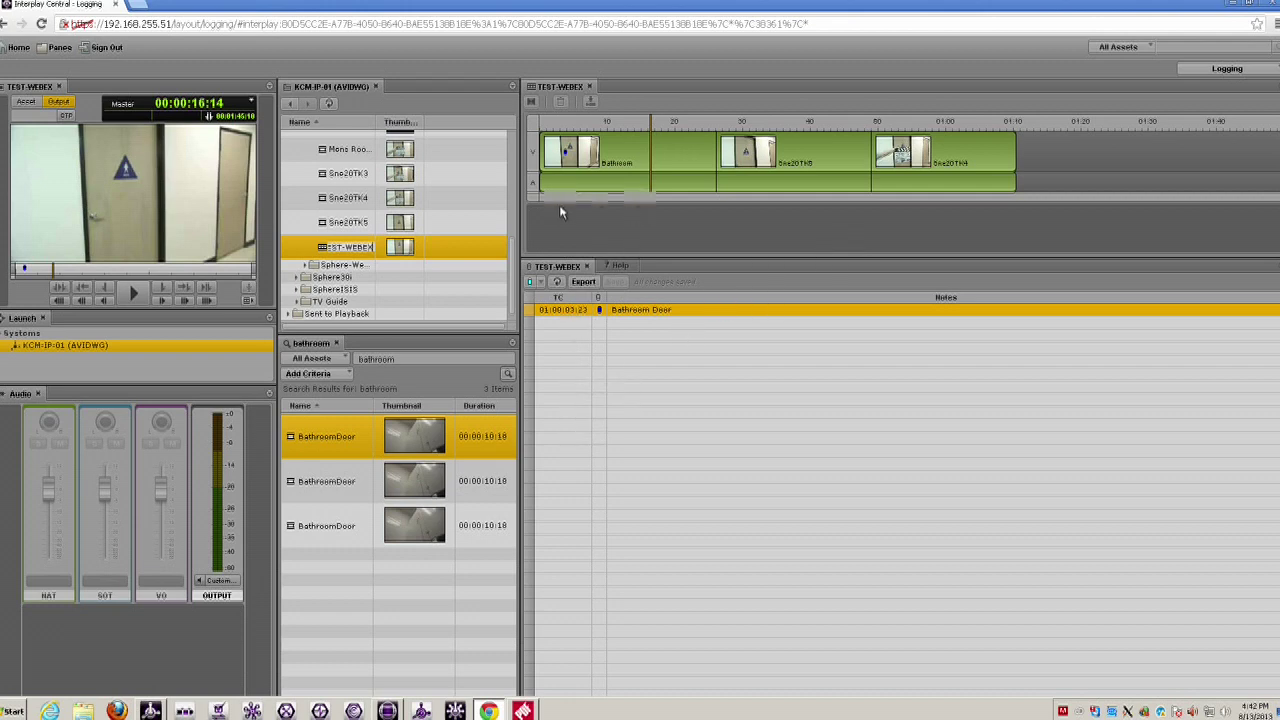
{"action": "left_click", "coordinate": [328, 103]}
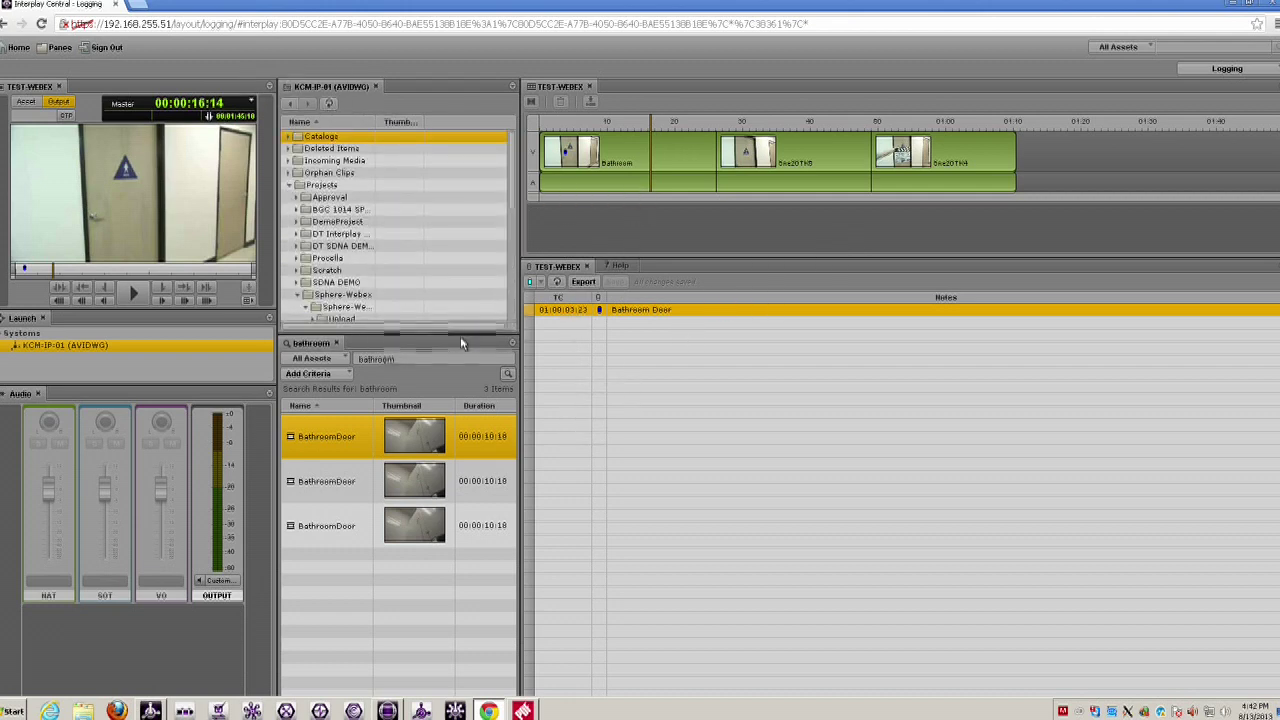
{"action": "scroll", "coordinate": [509, 316], "scroll_direction": "down", "scroll_amount": 5}
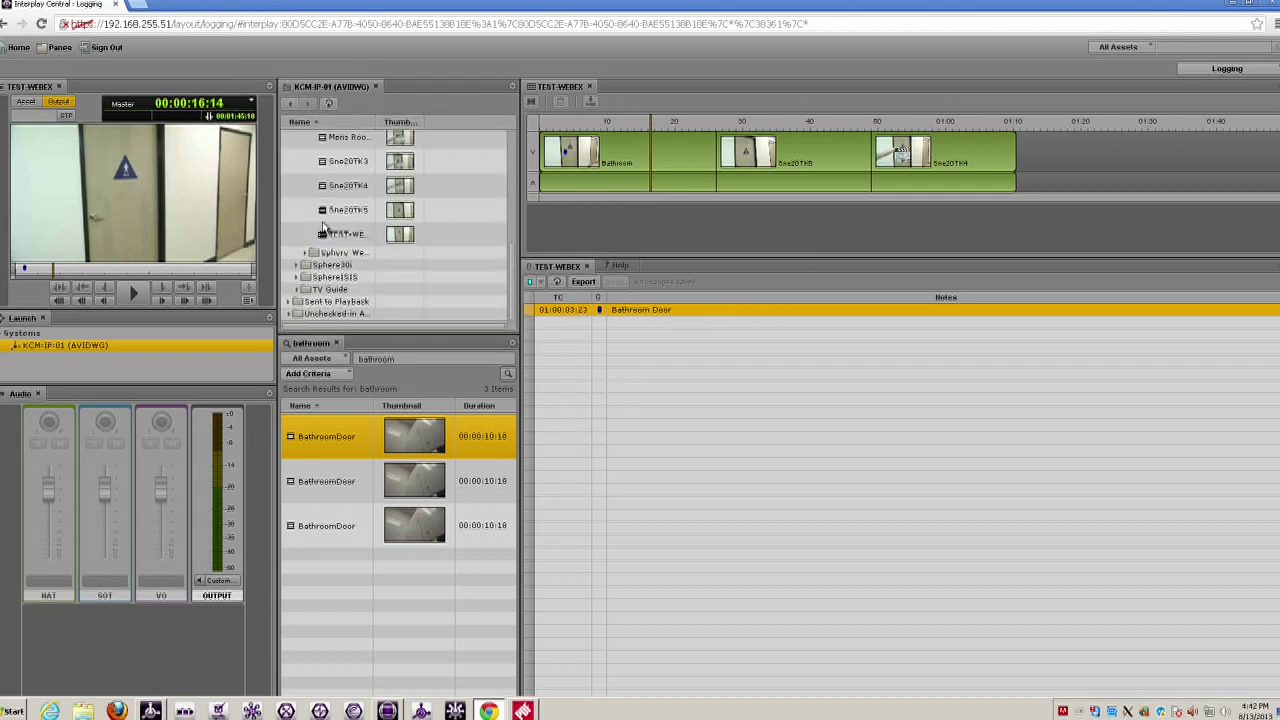
{"action": "left_click", "coordinate": [323, 236]}
{"action": "left_click_drag", "start_coordinate": [323, 236], "coordinate": [1010, 128]}
- Play through the new B-roll from about 01:08, then advance to the Finance Case Study slide
{"action": "left_click", "coordinate": [1008, 125]}
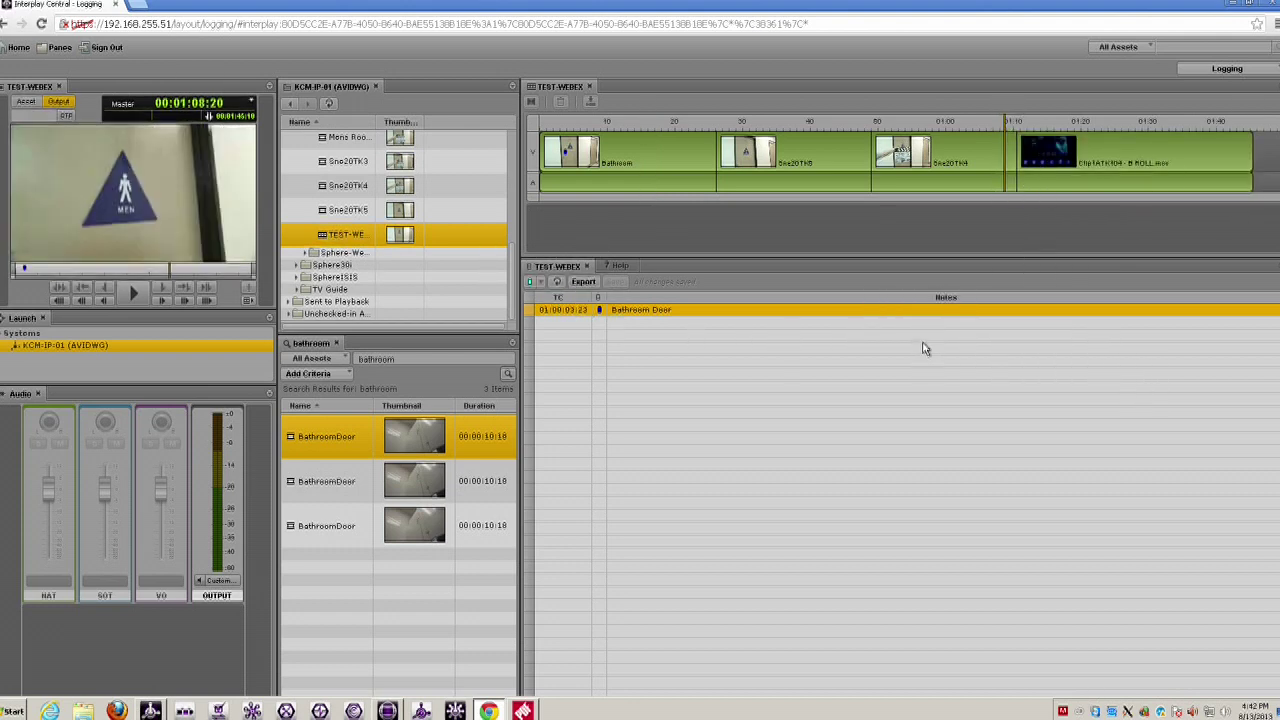
{"action": "key", "text": "space"}
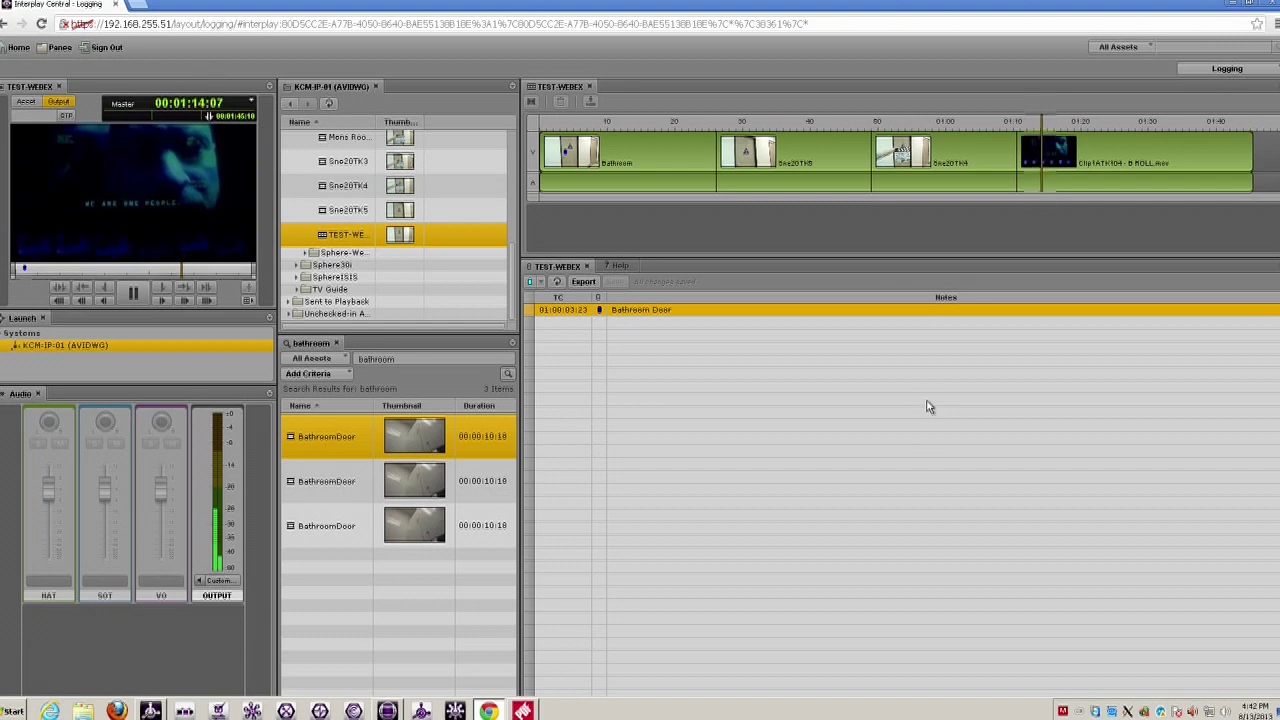
{"action": "key", "text": "space"}
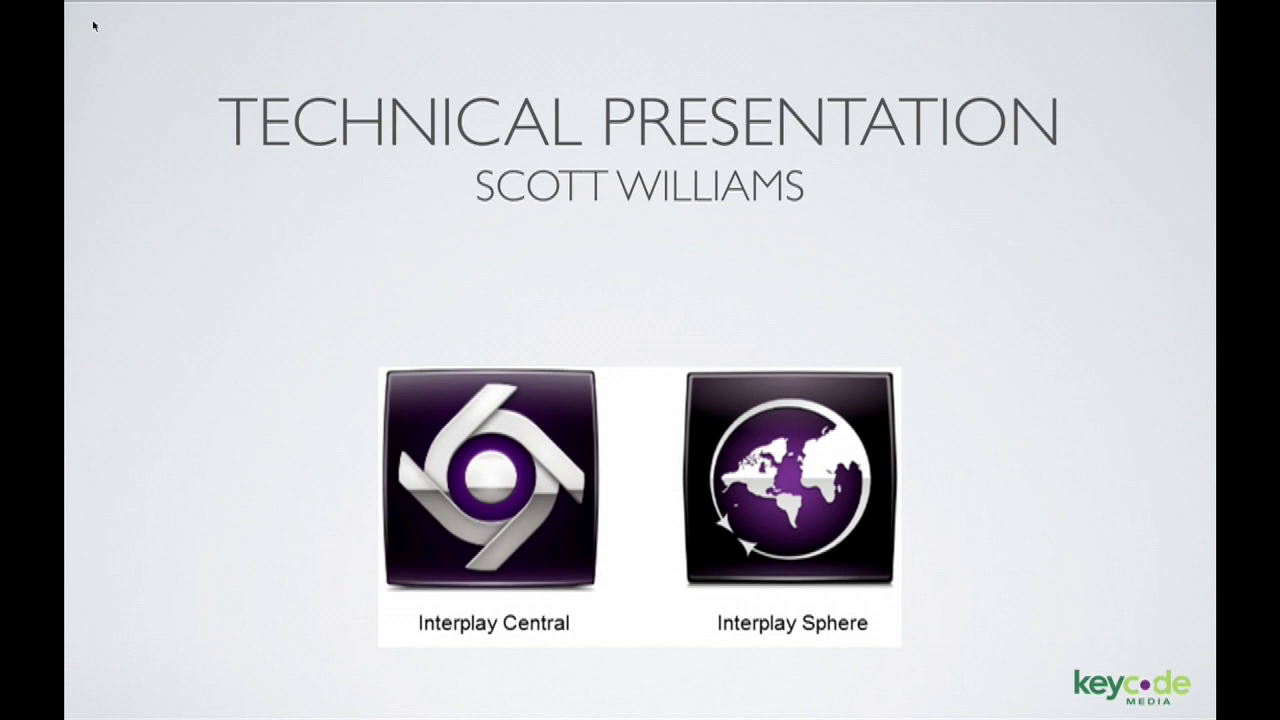
{"action": "key", "text": "Right"}
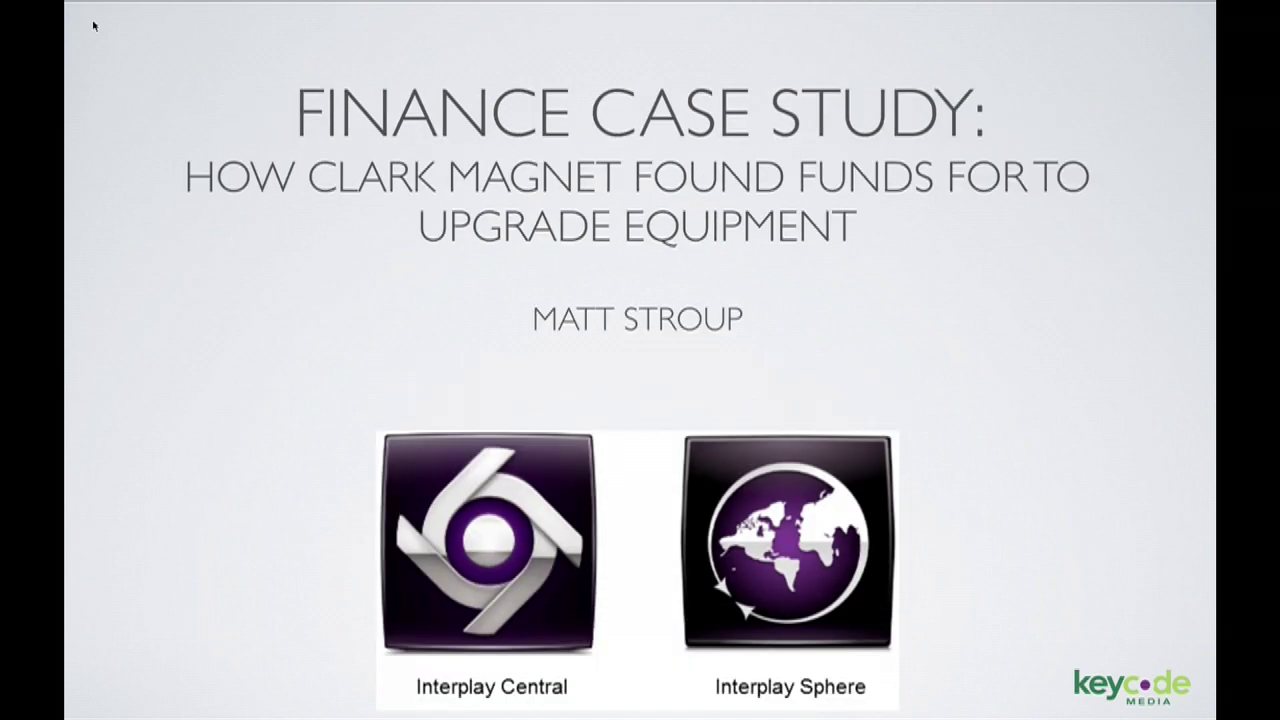